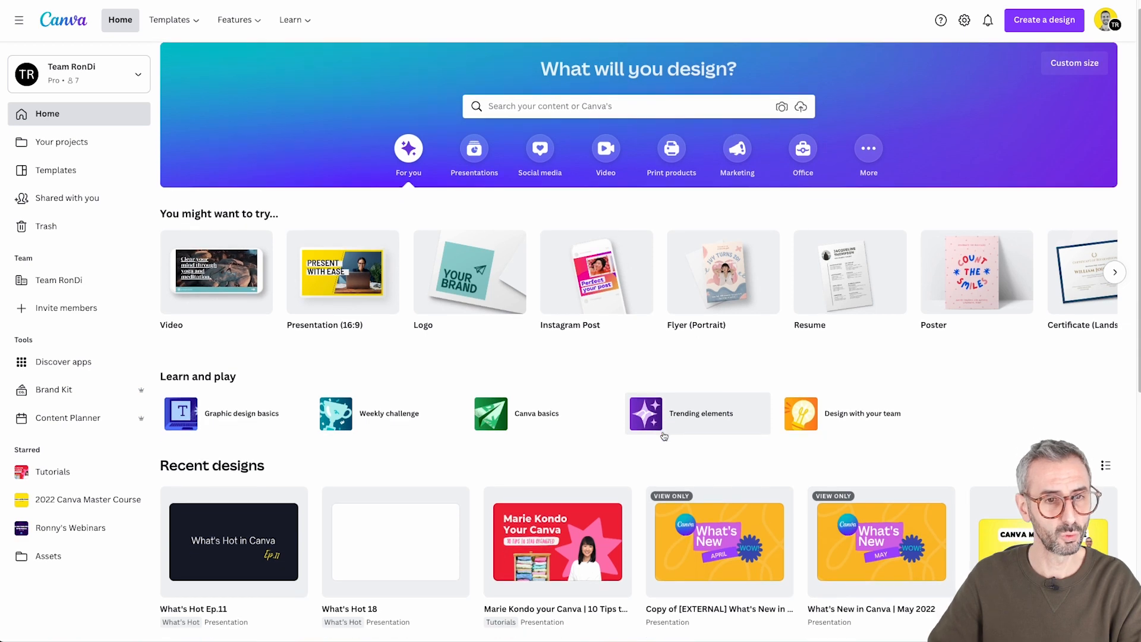
Create a blank Animated Instagram Post design from the social media formats
scroll(612, 477, up, 3)
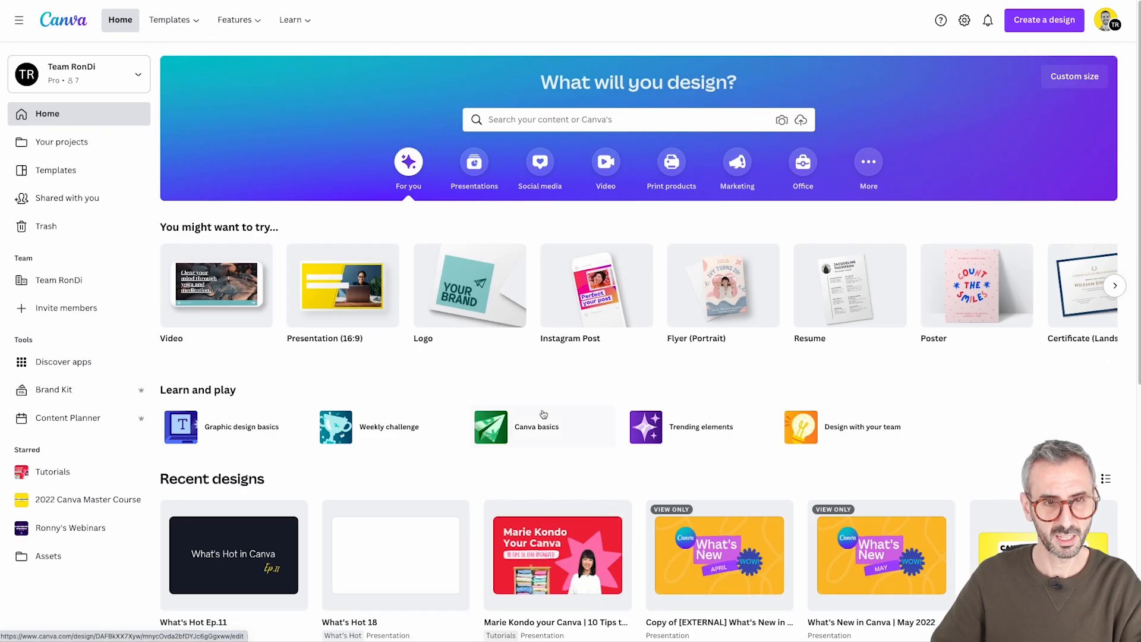
click(533, 172)
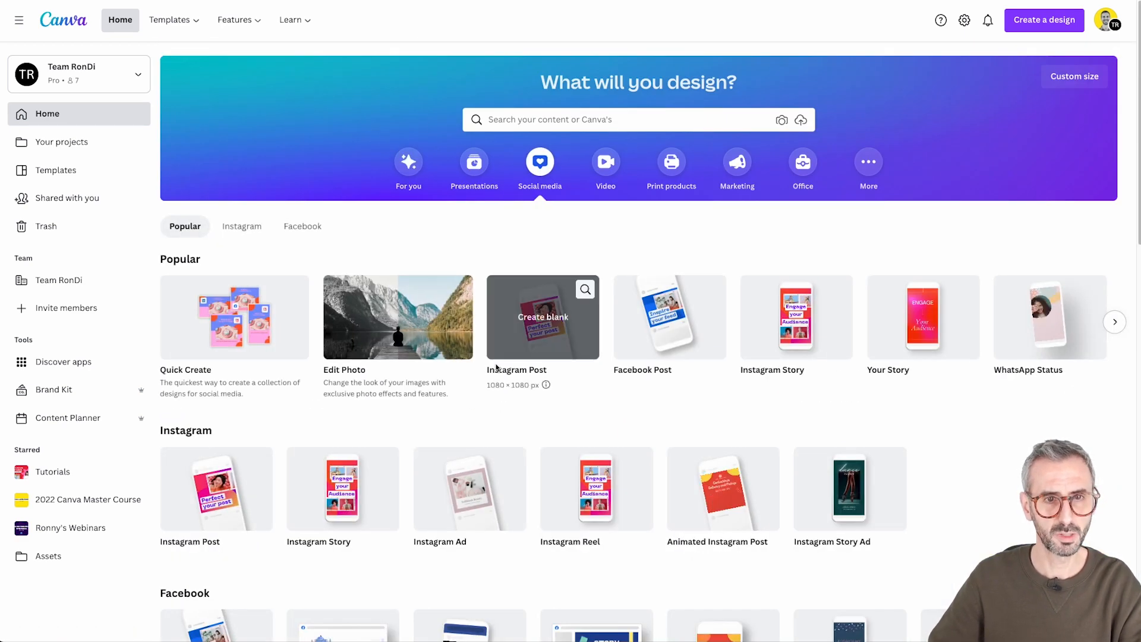
scroll(772, 446, down, 1)
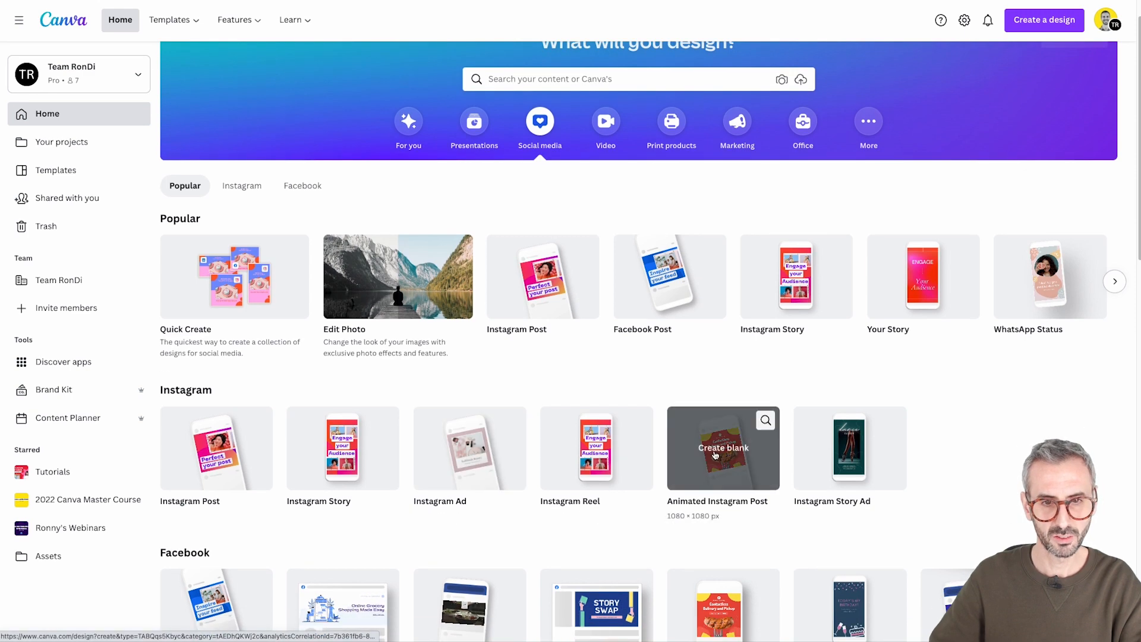
scroll(713, 473, down, 1)
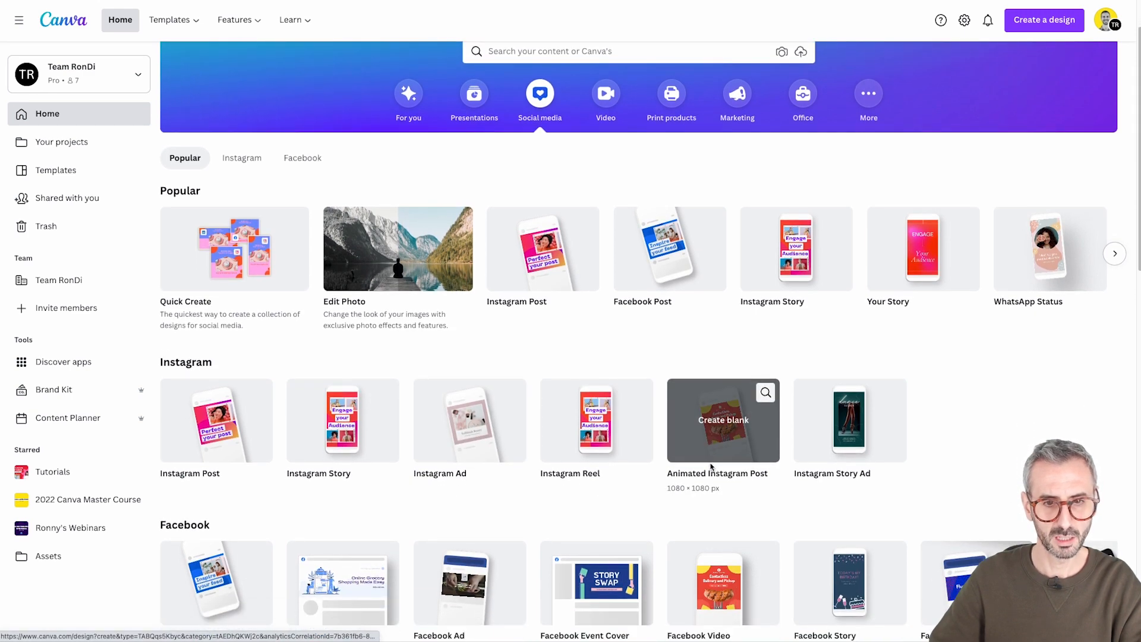
click(726, 441)
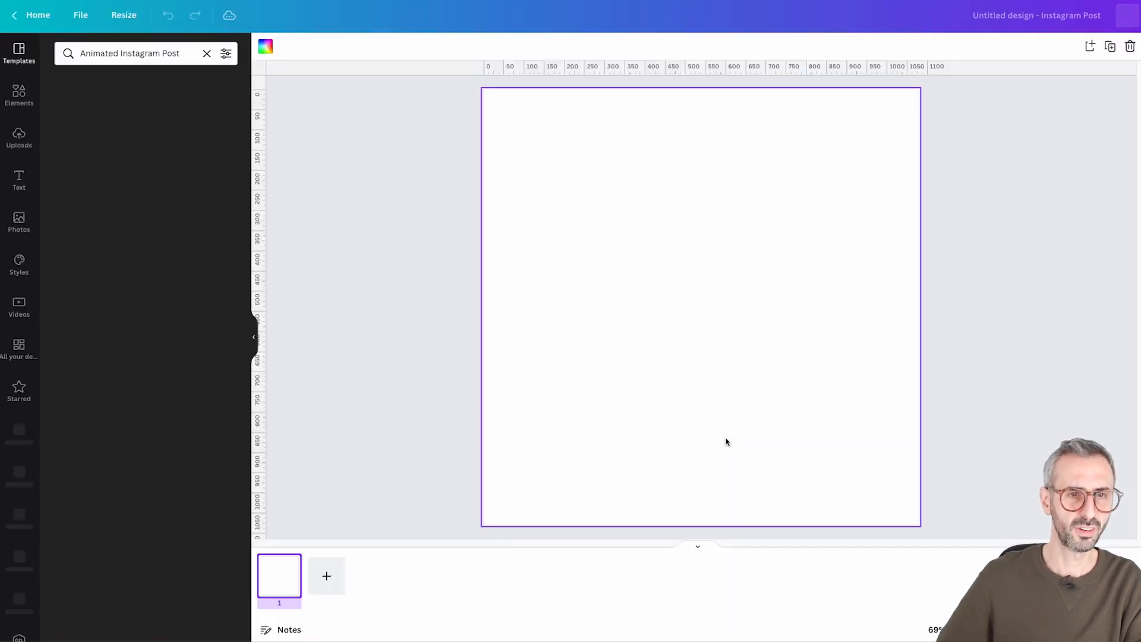
Apply the neon "Good Vibes Only" template to the blank page
scroll(136, 453, down, 1)
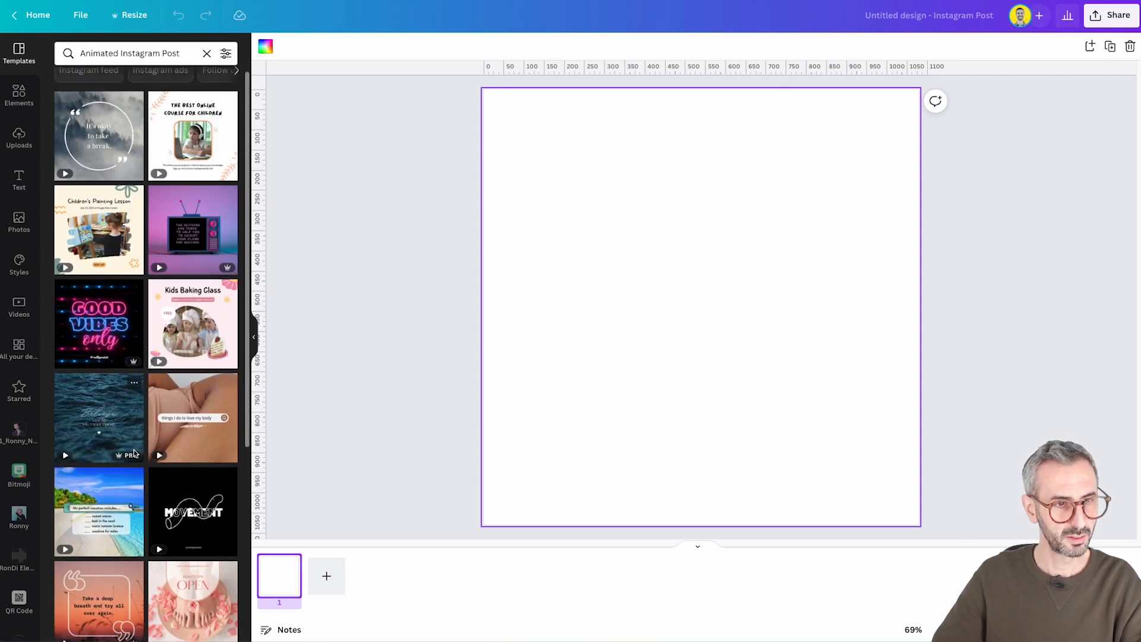
click(102, 319)
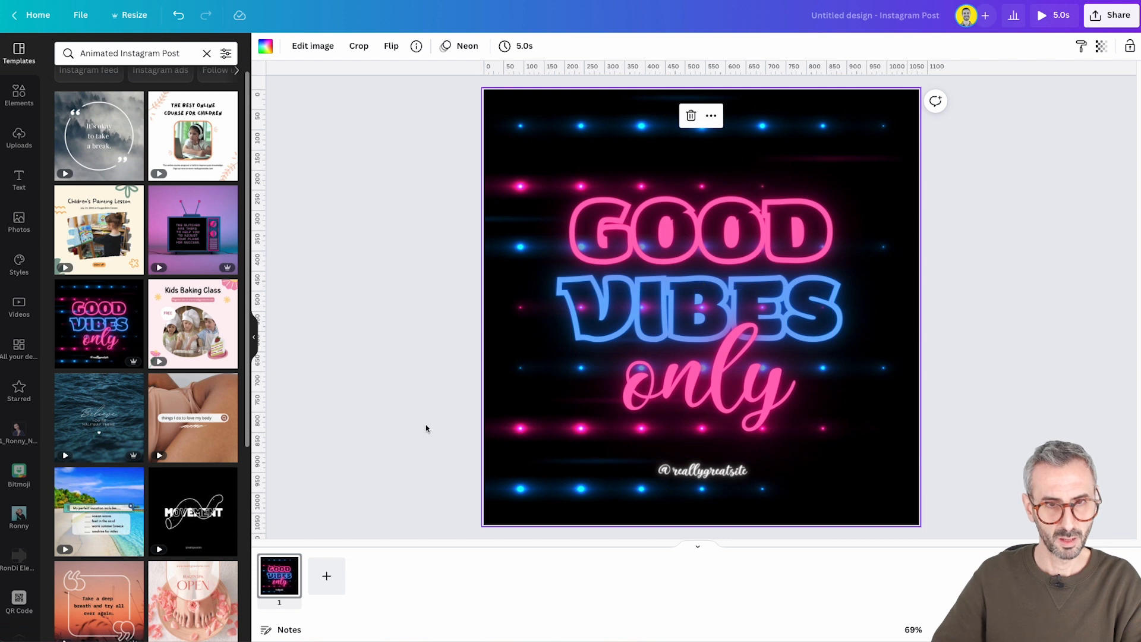
click(409, 440)
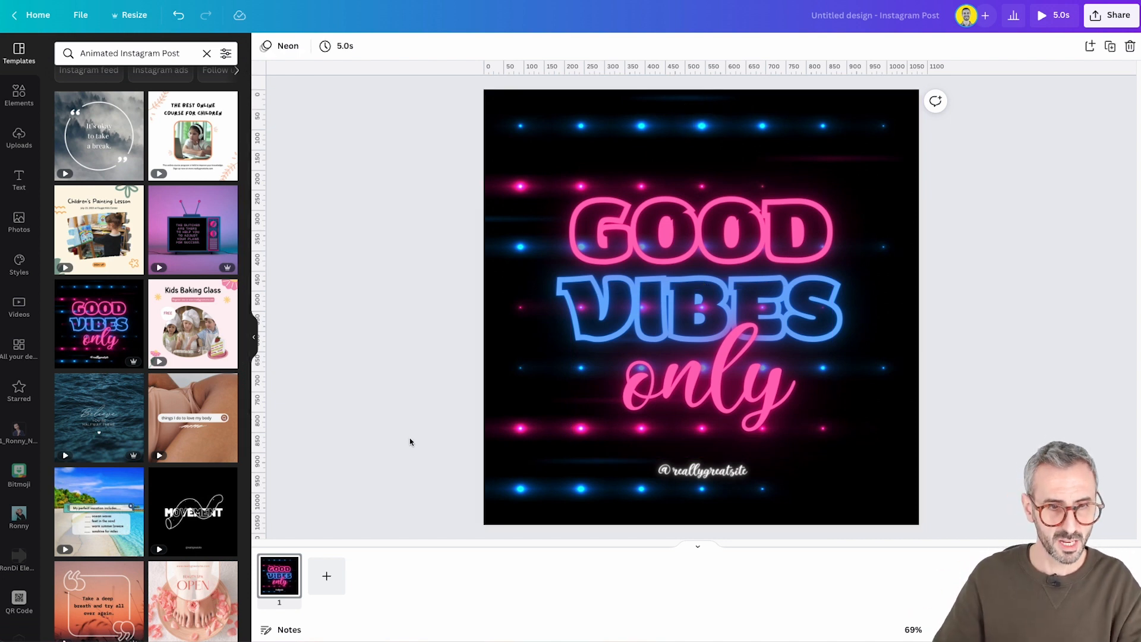
Remove the Neon page animation from page 1
click(281, 562)
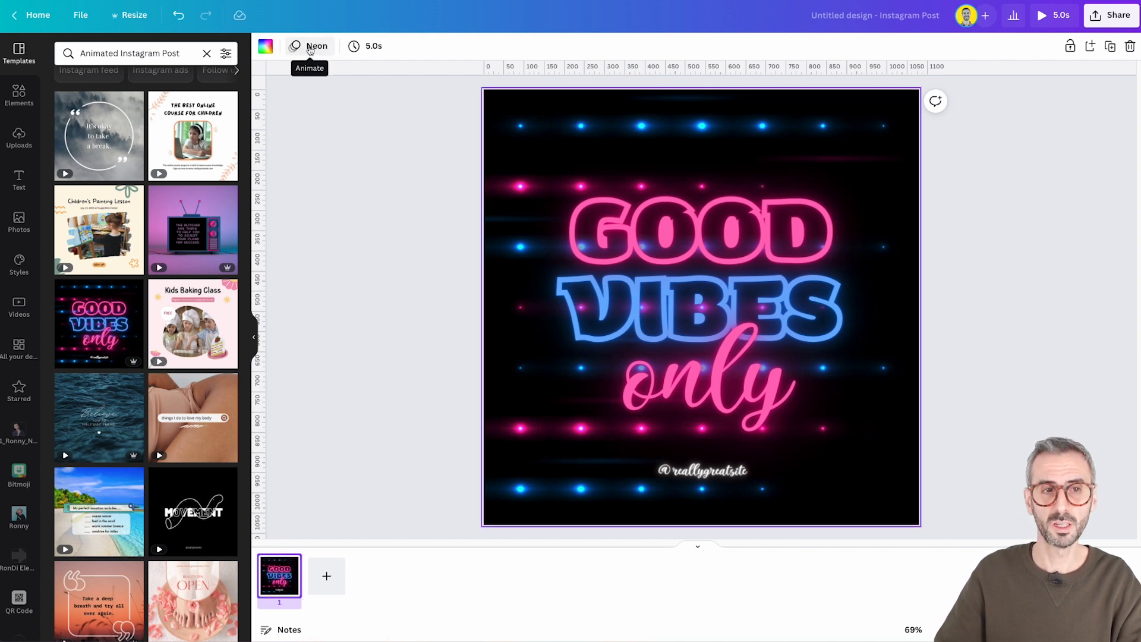
click(299, 47)
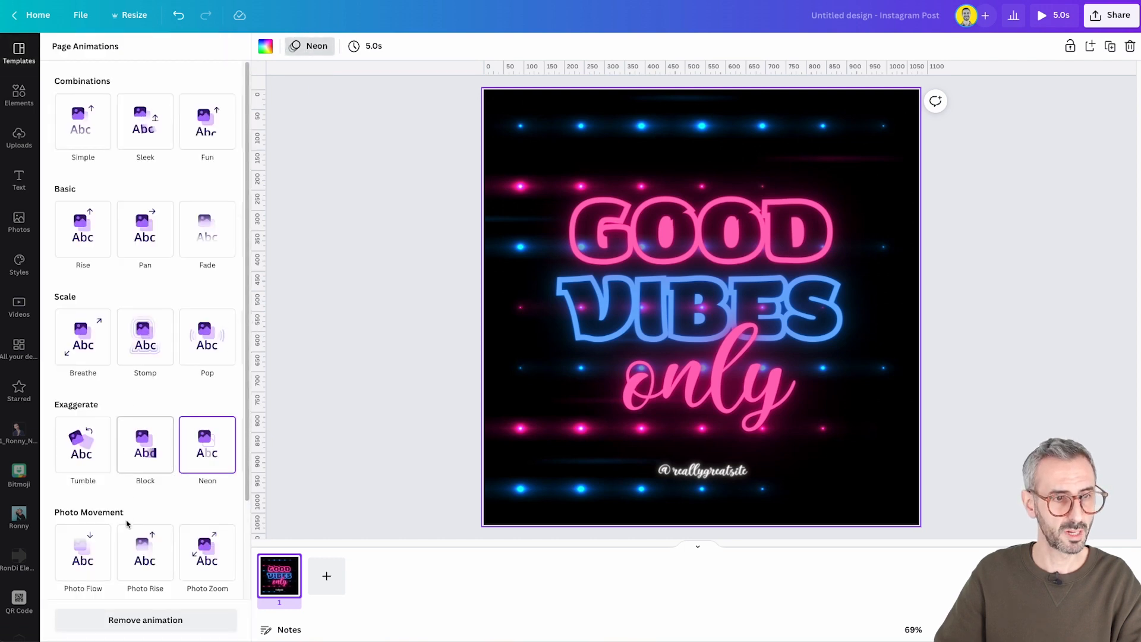
click(133, 621)
click(367, 429)
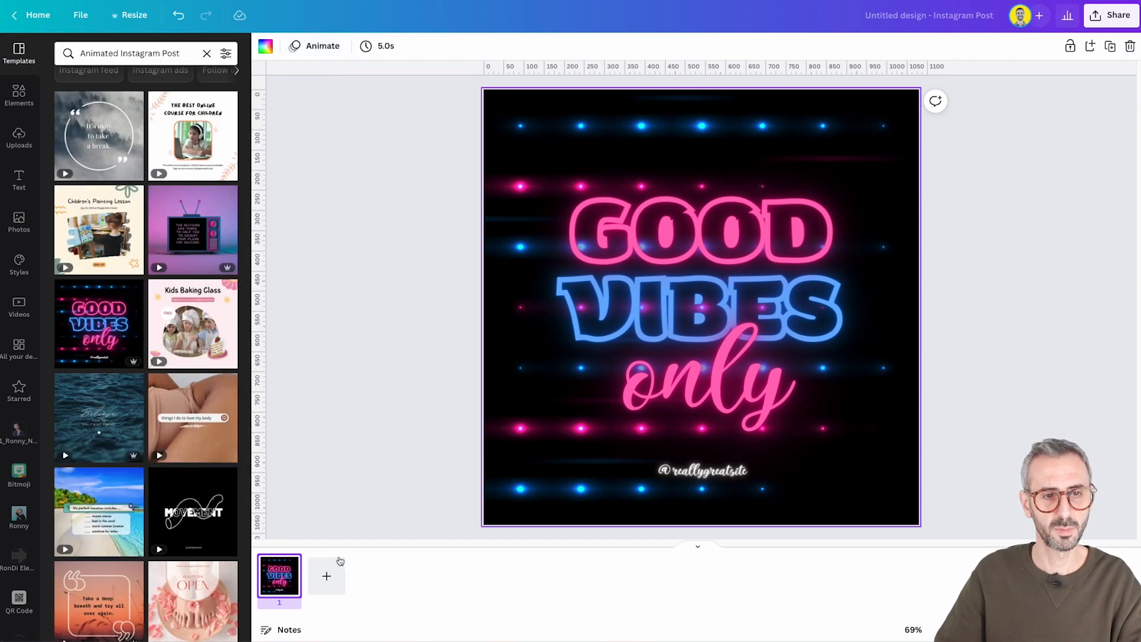
Open the page animations for page 1 and examine the available animation categories
right_click(286, 562)
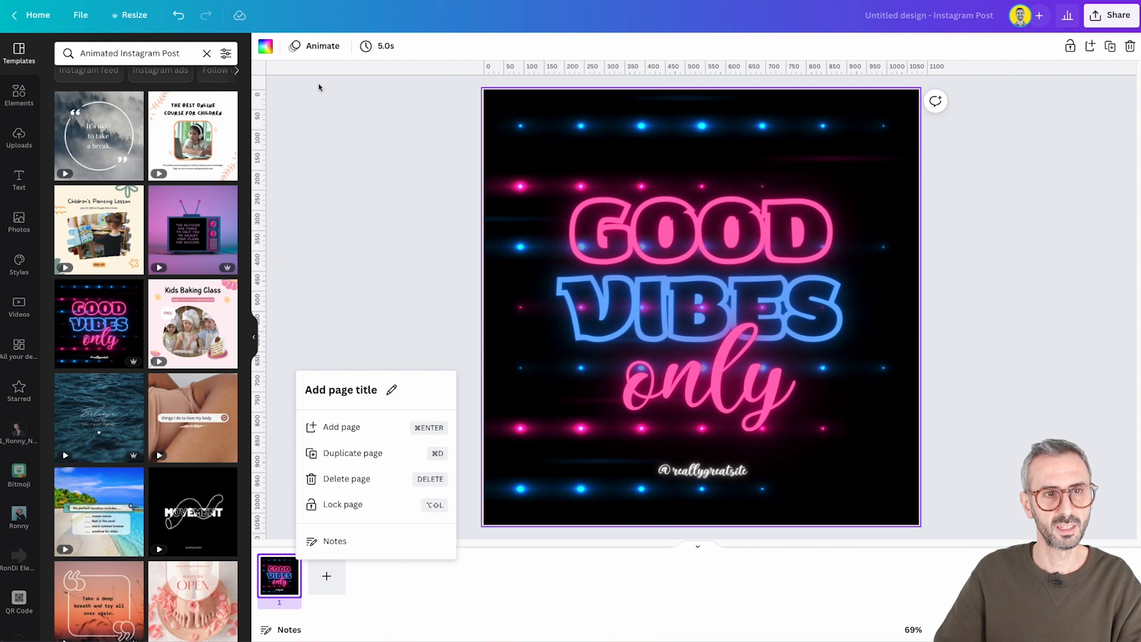
click(321, 47)
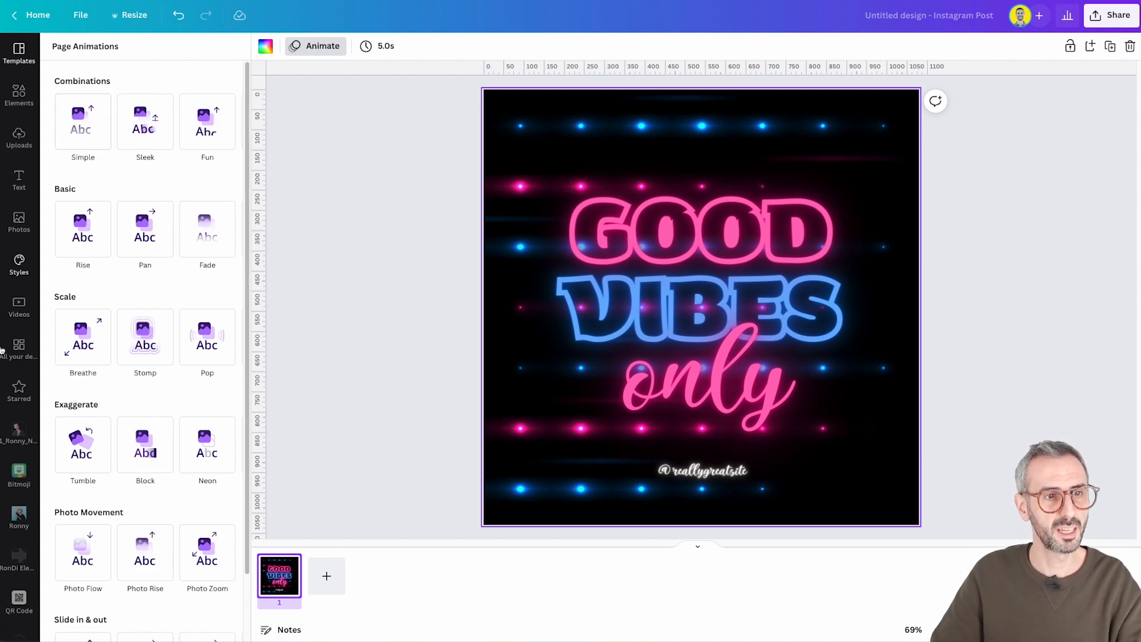
click(95, 334)
scroll(119, 356, down, 2)
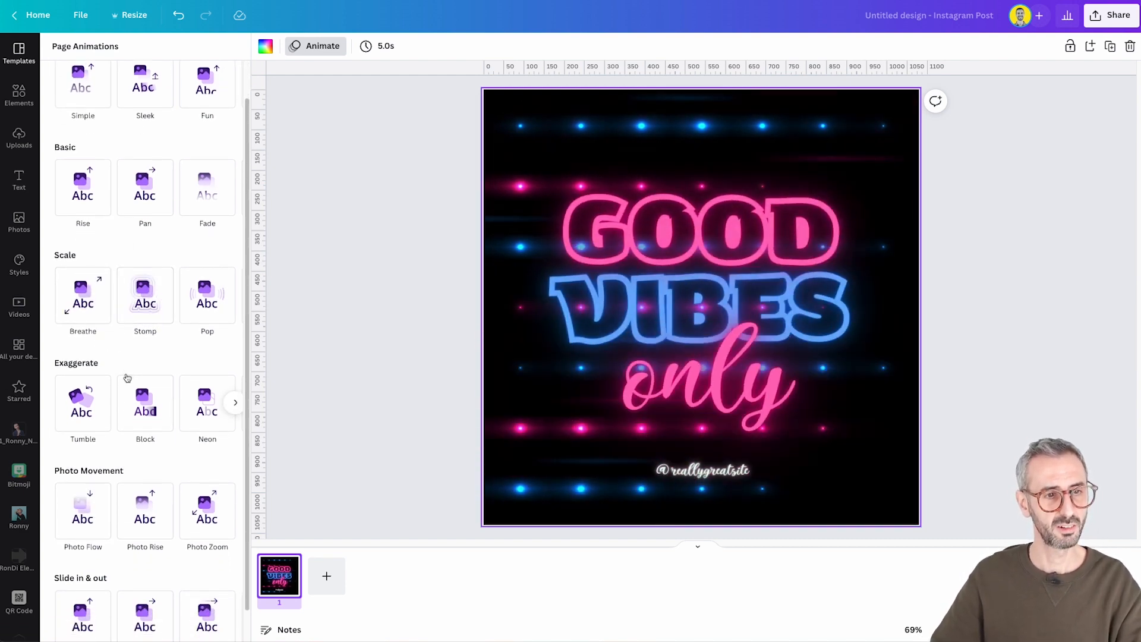
click(127, 378)
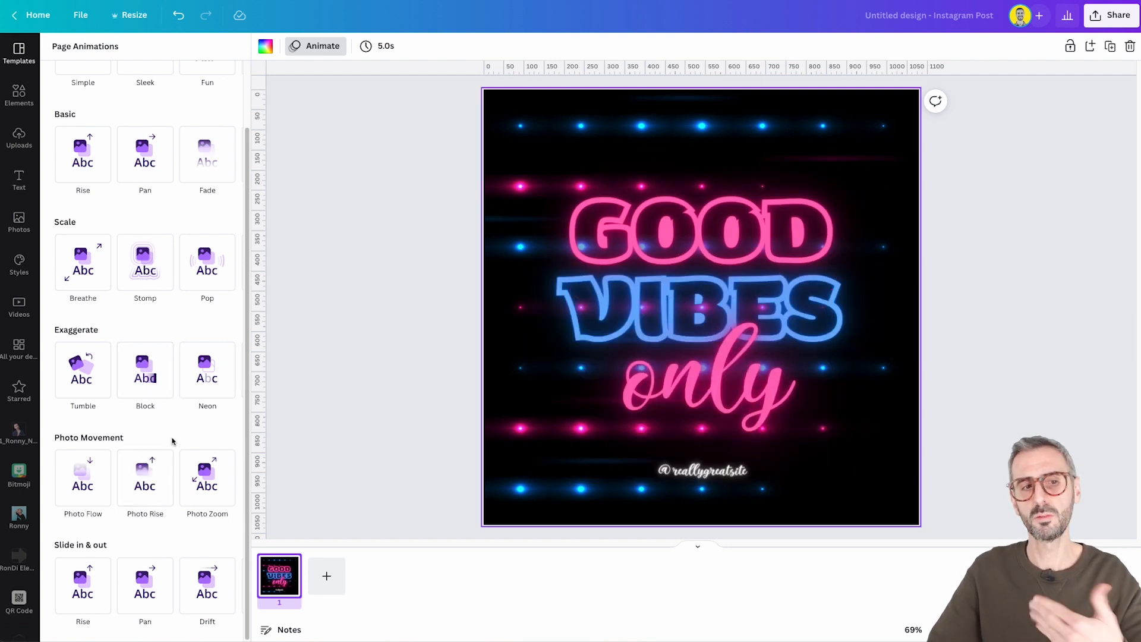
scroll(172, 434, up, 1)
scroll(171, 434, up, 2)
click(147, 441)
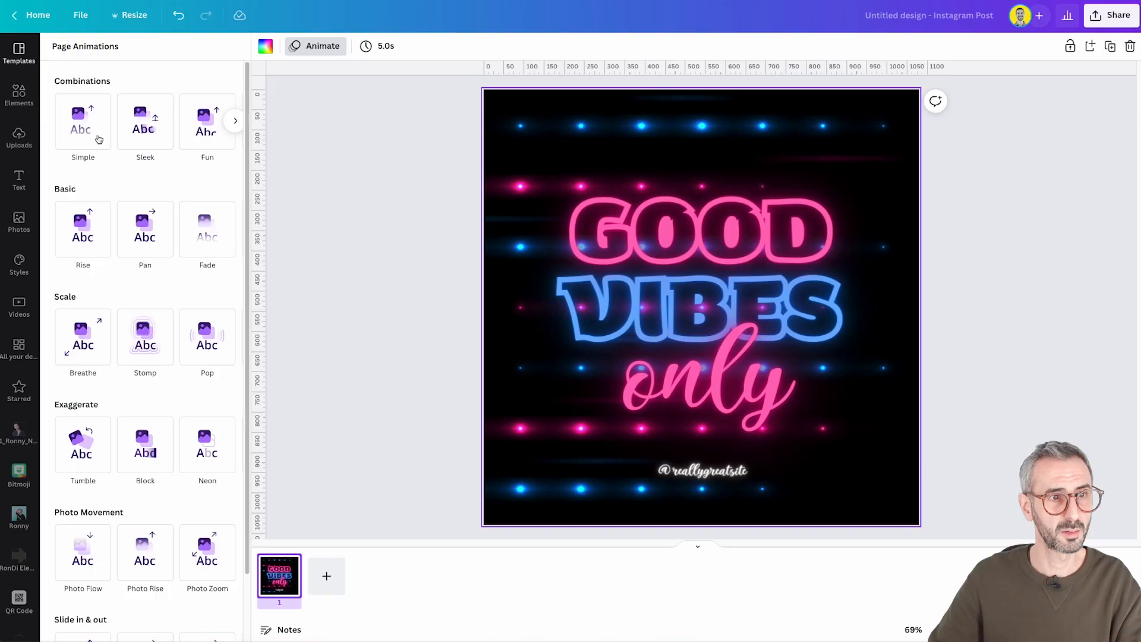
Apply the Simple animation from the Combinations category to the page
click(95, 148)
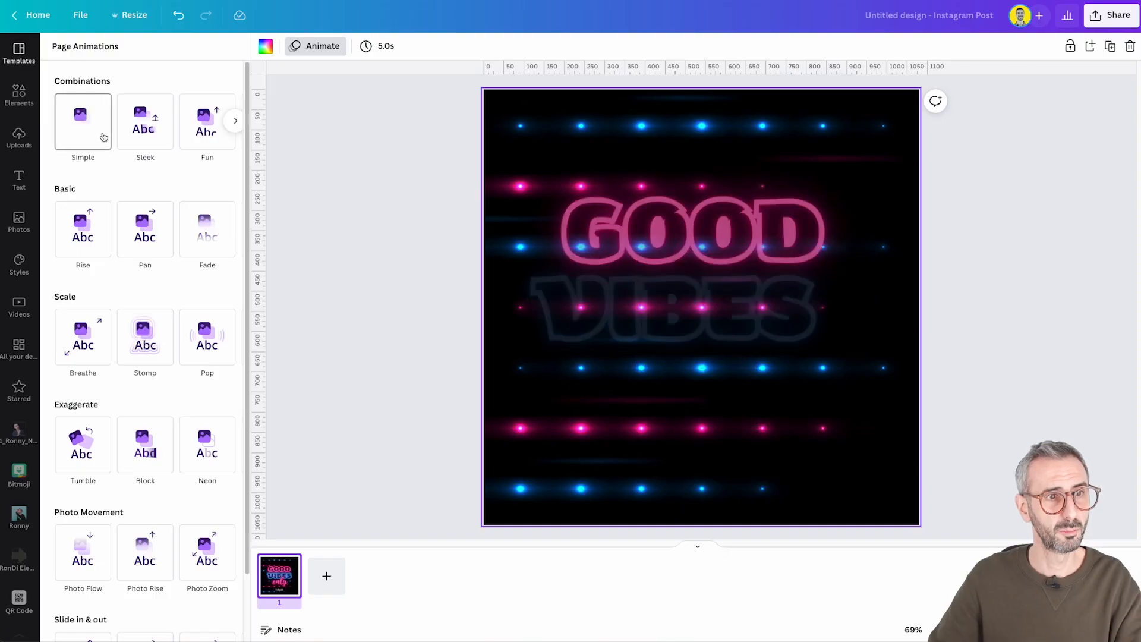
click(235, 120)
click(235, 121)
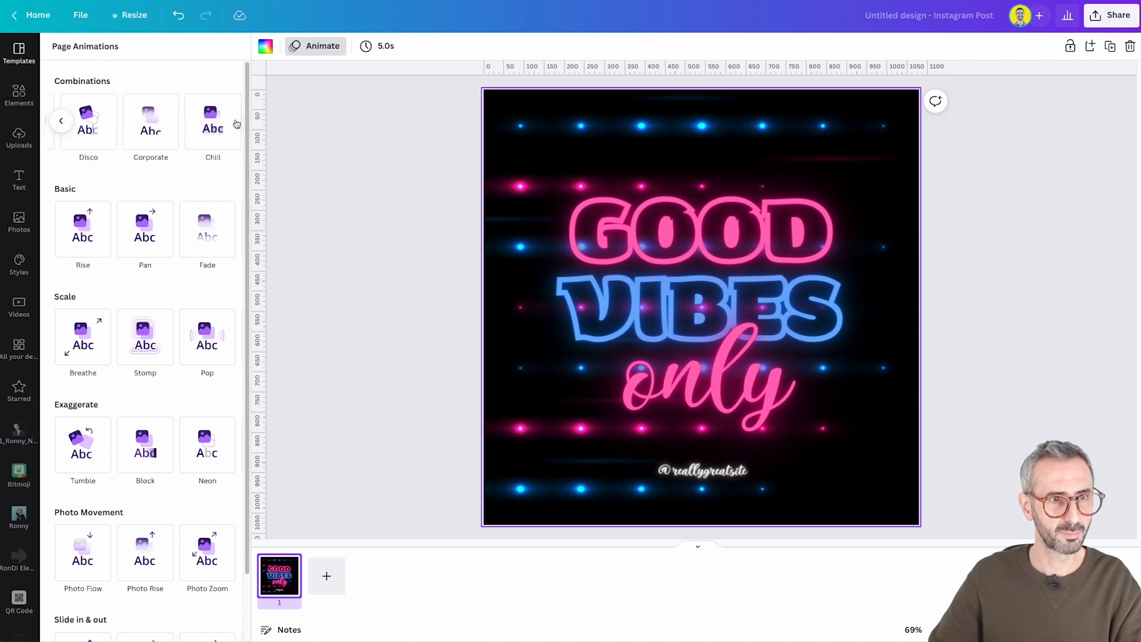
click(61, 121)
click(60, 120)
click(77, 134)
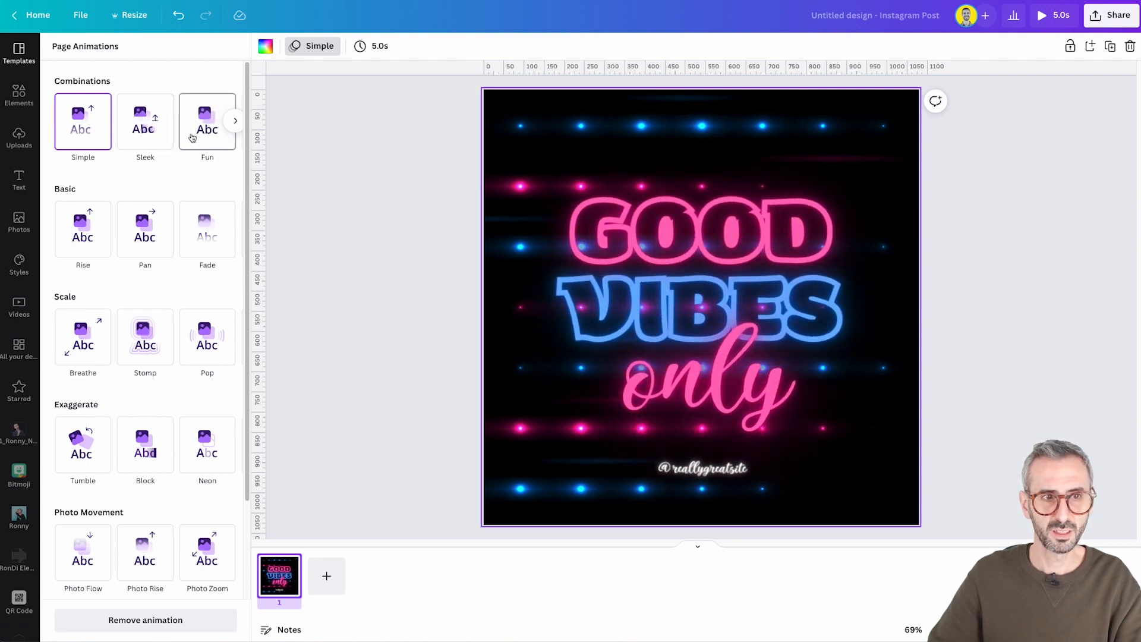
Look through the remaining page animations in the Combinations category
click(235, 121)
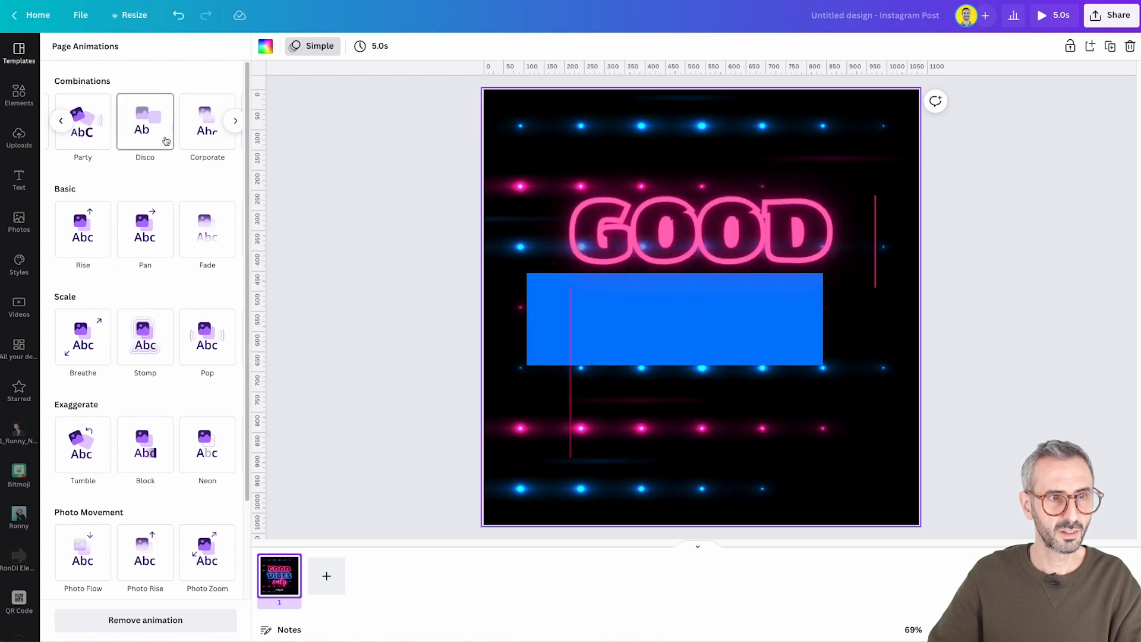
click(236, 120)
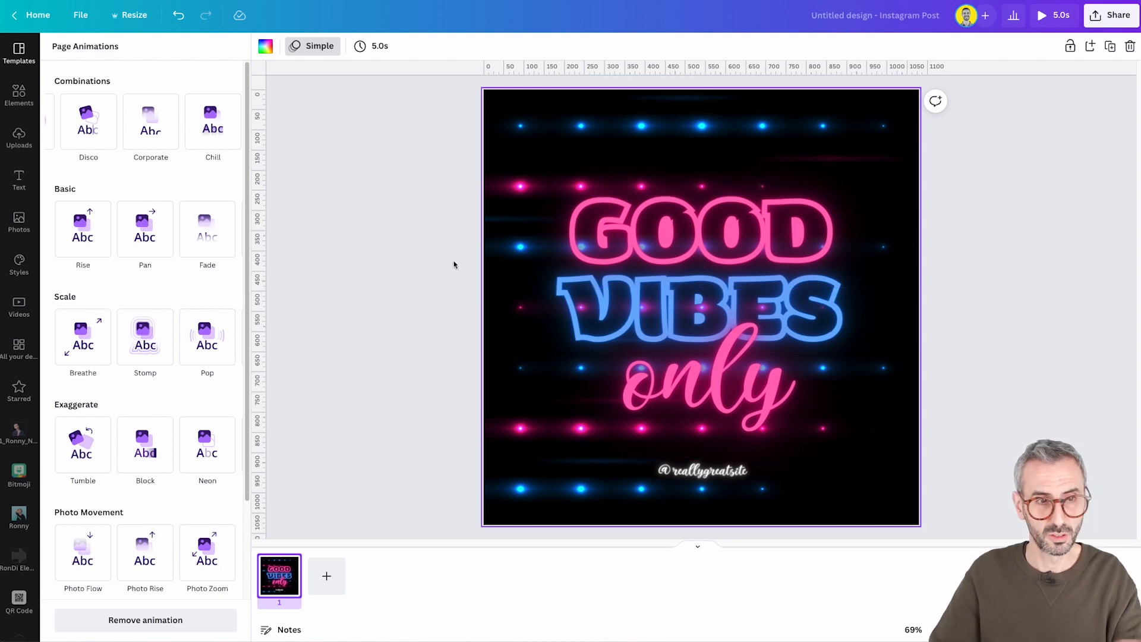
click(58, 122)
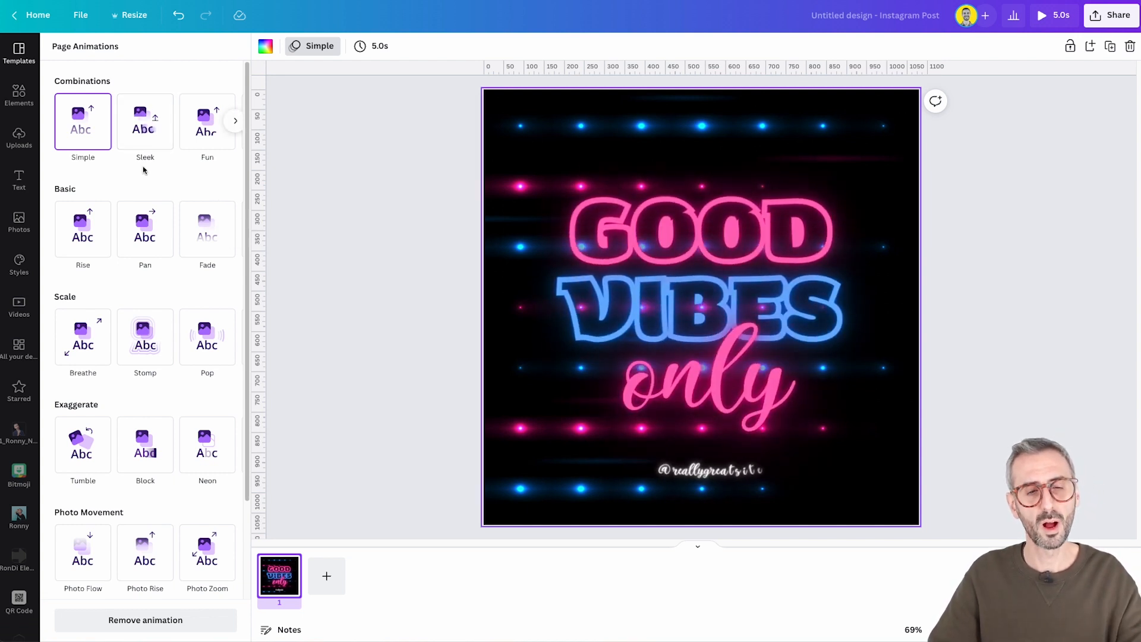
click(238, 121)
click(239, 121)
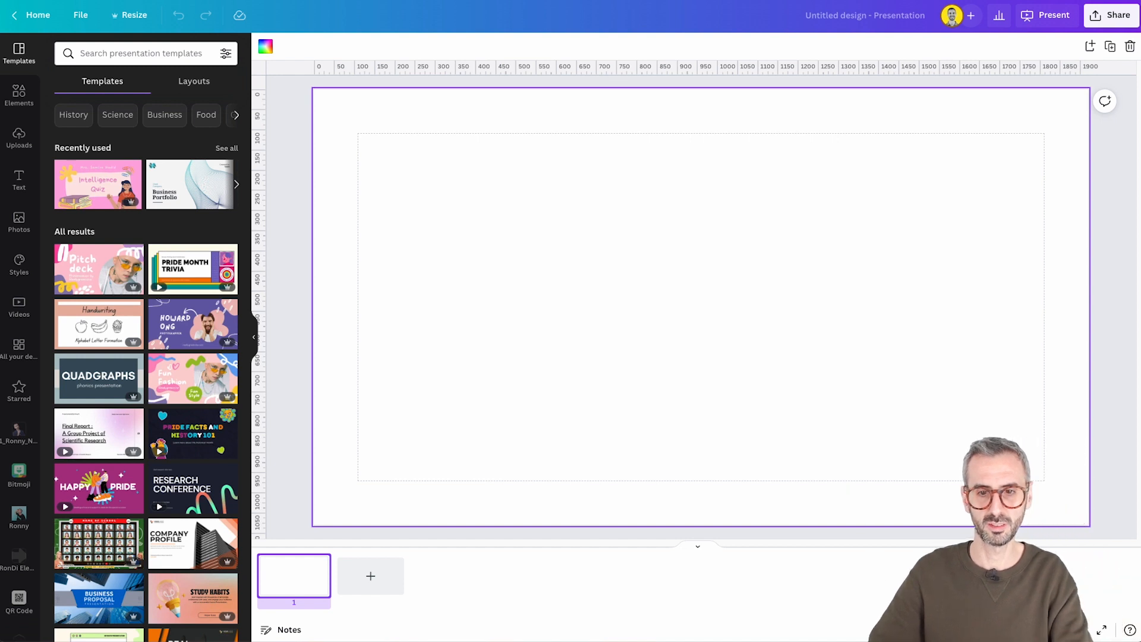
Add a square, a circle and a triangle from Lines & Shapes to the blank presentation page
click(912, 629)
click(905, 579)
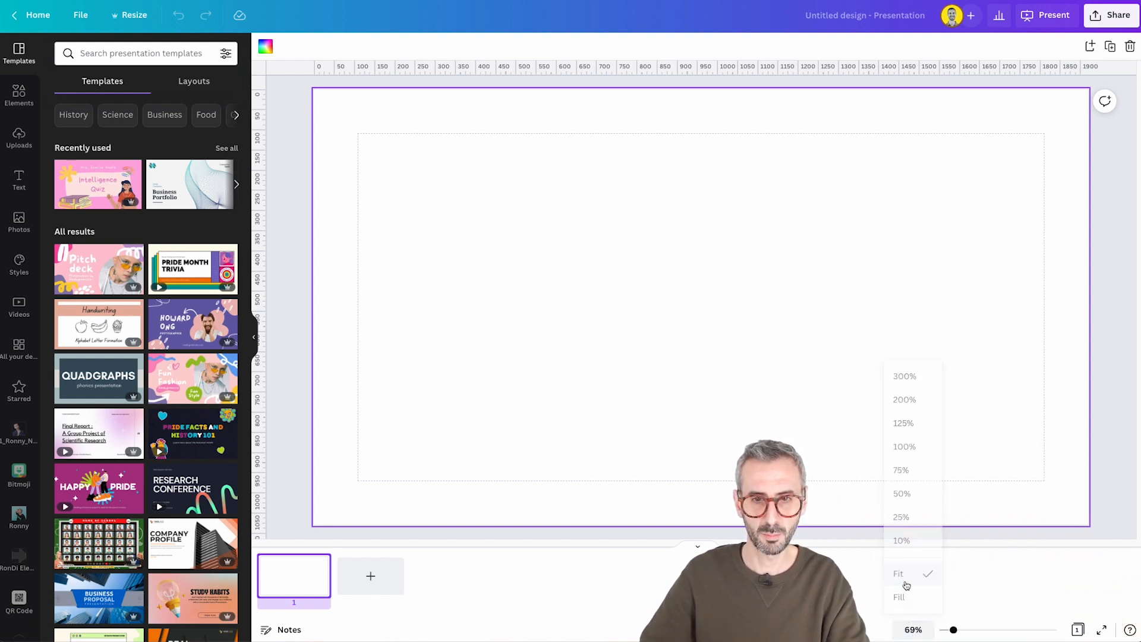
click(299, 424)
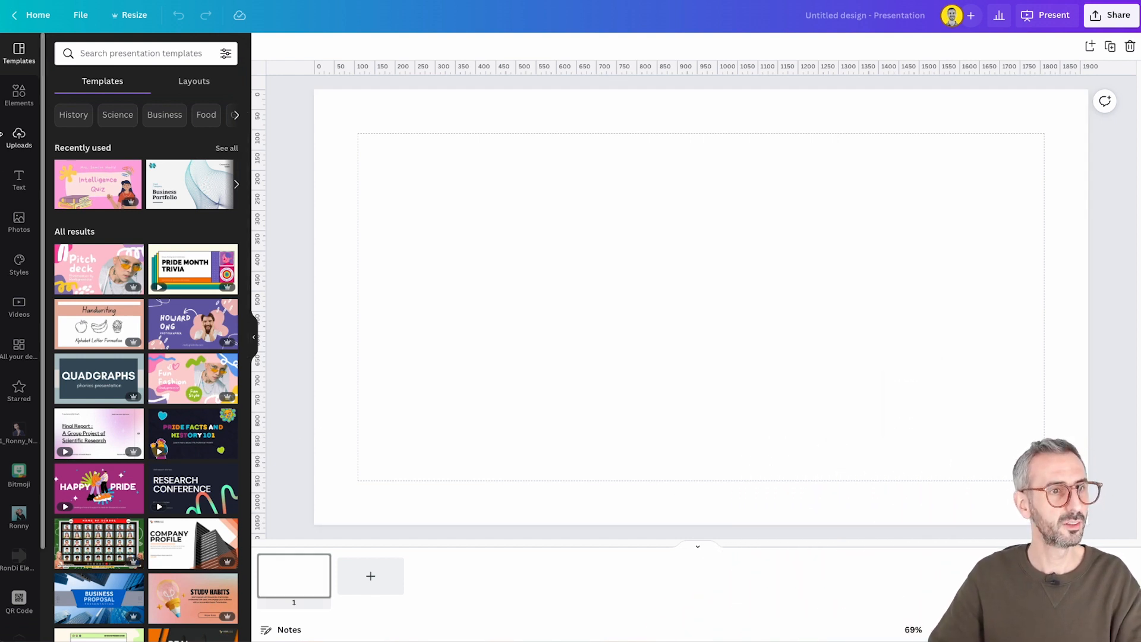
click(20, 98)
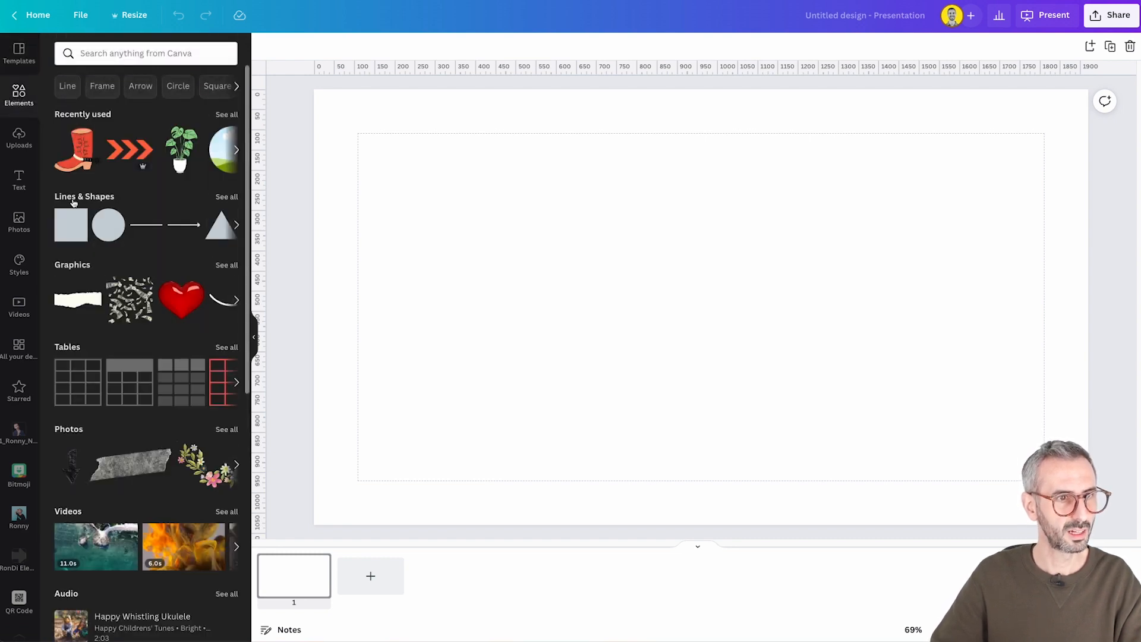
click(226, 197)
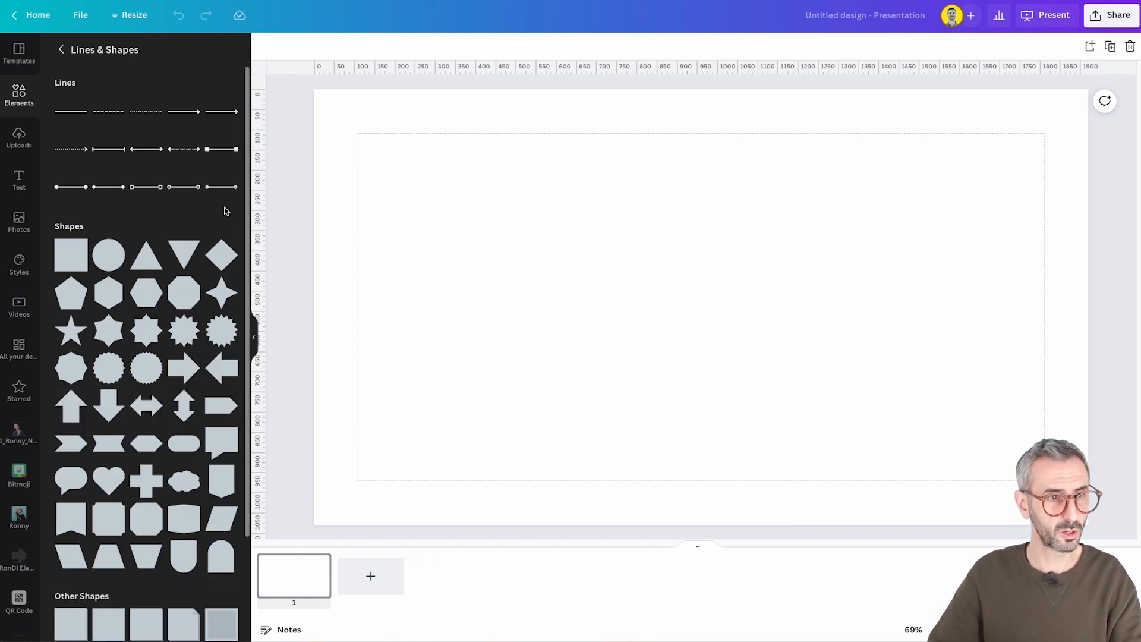
click(70, 253)
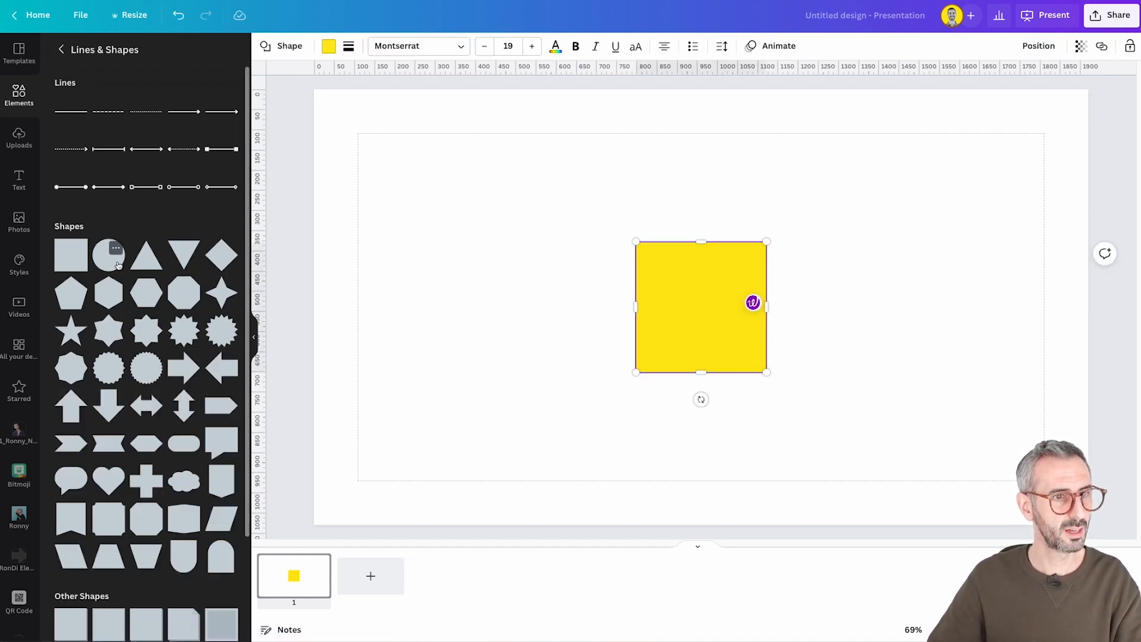
click(105, 264)
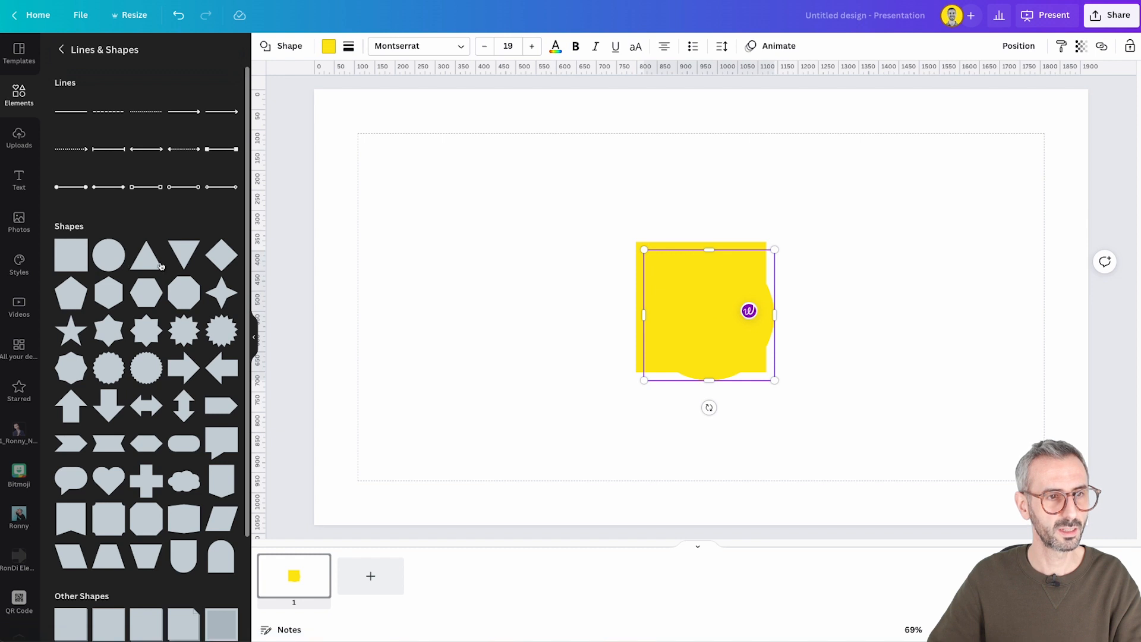
Arrange the shapes in a spaced horizontal row with the triangle first, the square in the middle and the circle last
drag(658, 321, 518, 296)
drag(693, 309, 889, 306)
drag(725, 318, 743, 305)
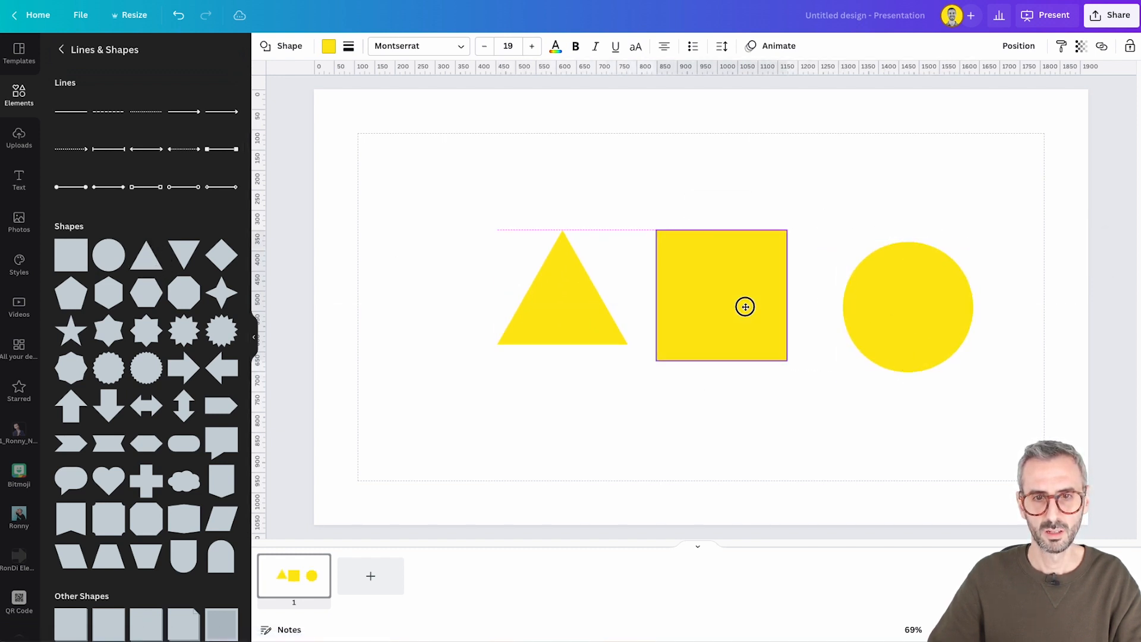
drag(861, 323, 868, 311)
drag(776, 313, 786, 313)
drag(551, 311, 530, 317)
drag(921, 305, 937, 306)
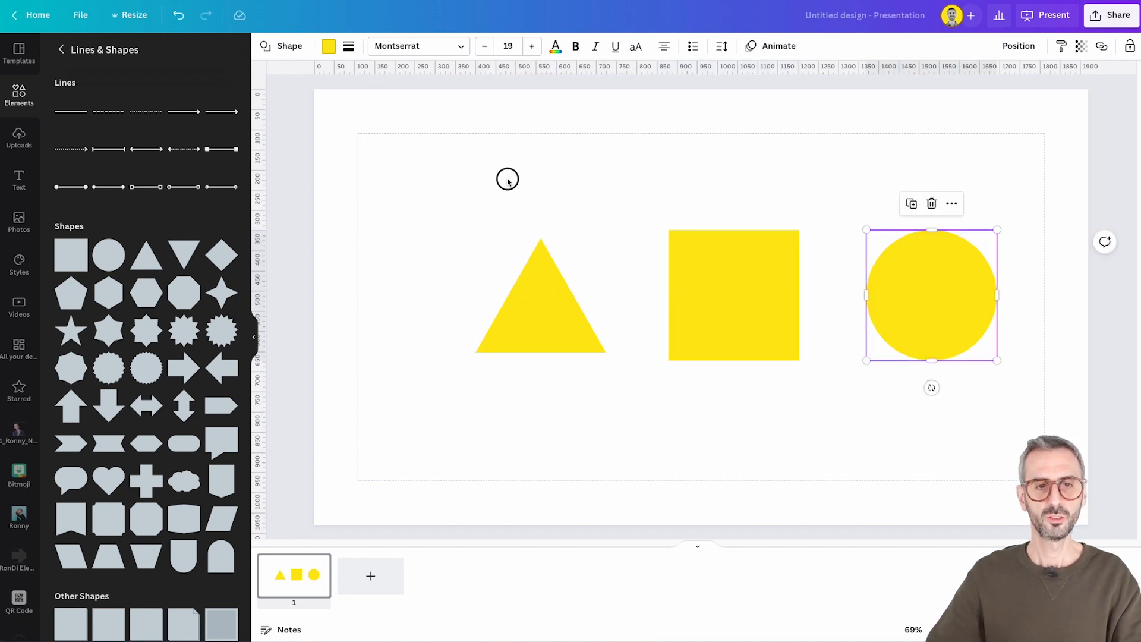
Select all three shapes and move them together to the centre of the page
drag(506, 178, 975, 357)
drag(930, 311, 907, 322)
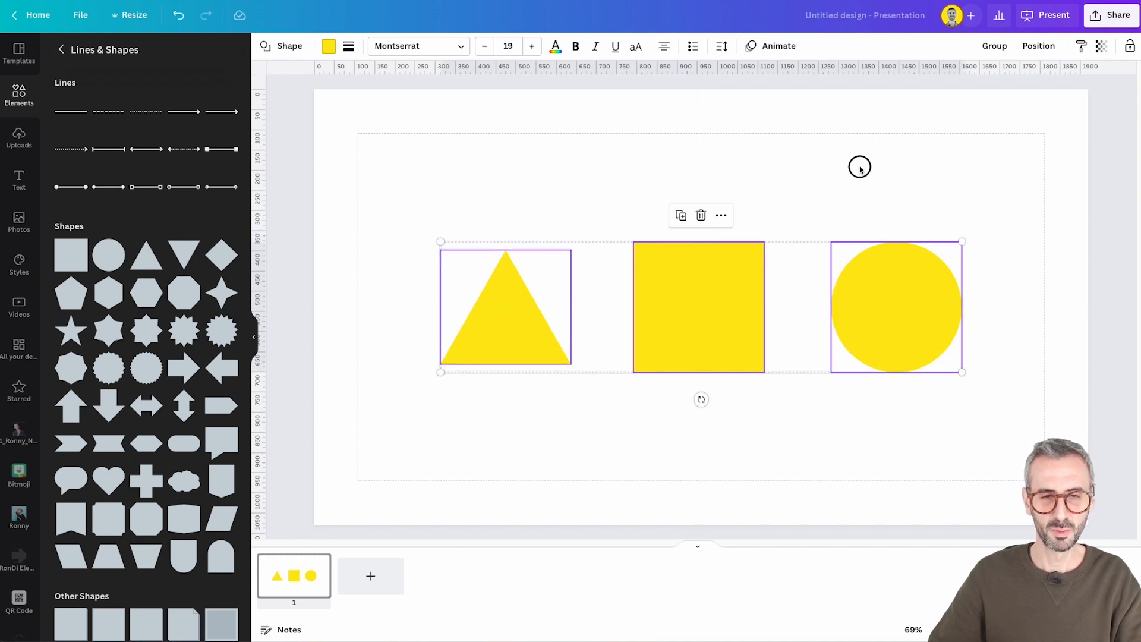
click(476, 189)
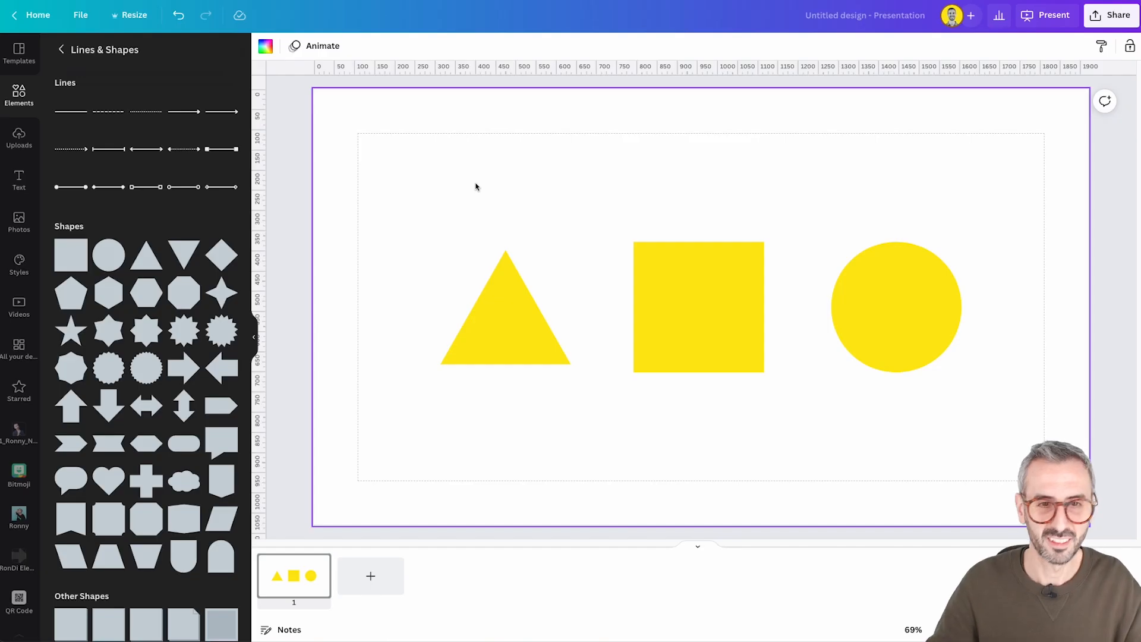
Change the triangle into other preset shapes such as a scalloped badge and an eight-pointed star, ending with the many-pointed starburst
click(500, 294)
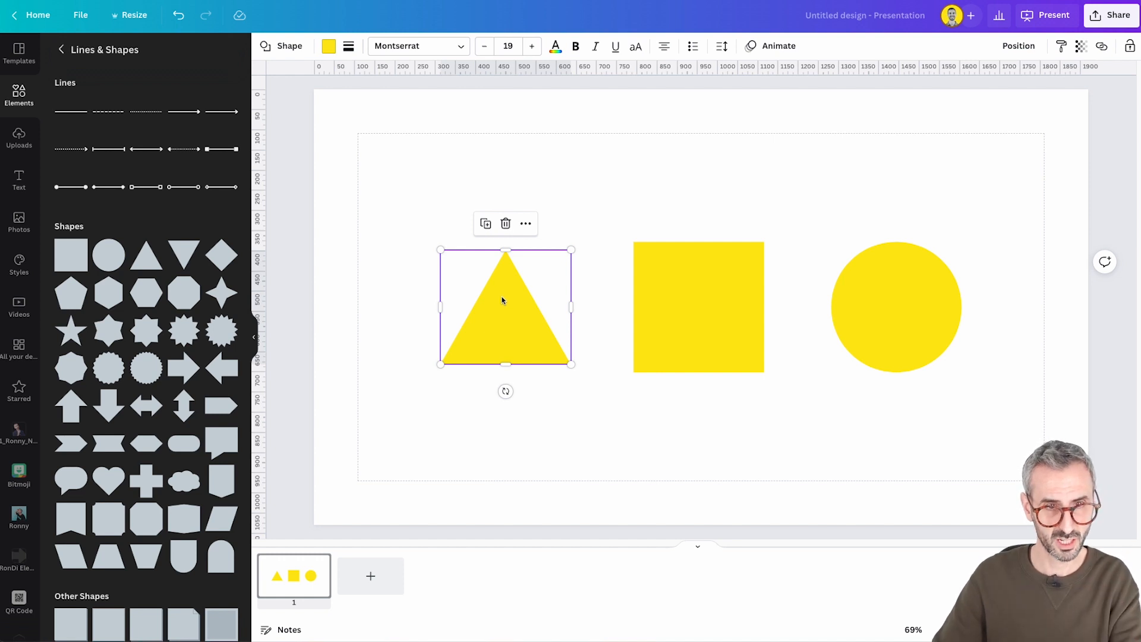
click(540, 369)
click(519, 315)
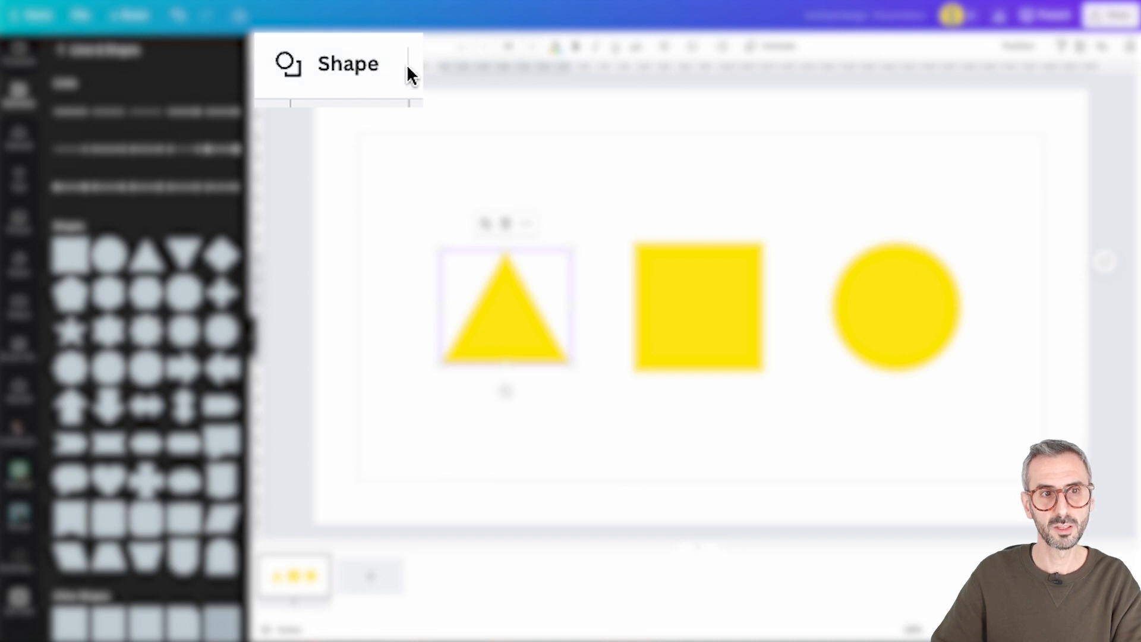
click(297, 46)
scroll(116, 318, down, 3)
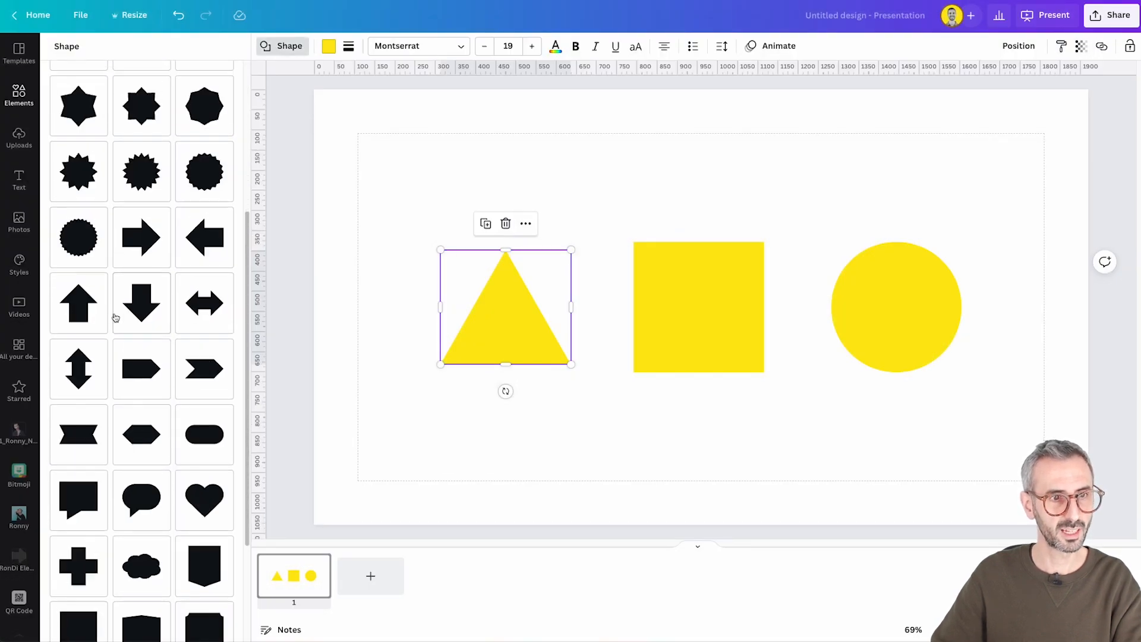
scroll(119, 410, up, 1)
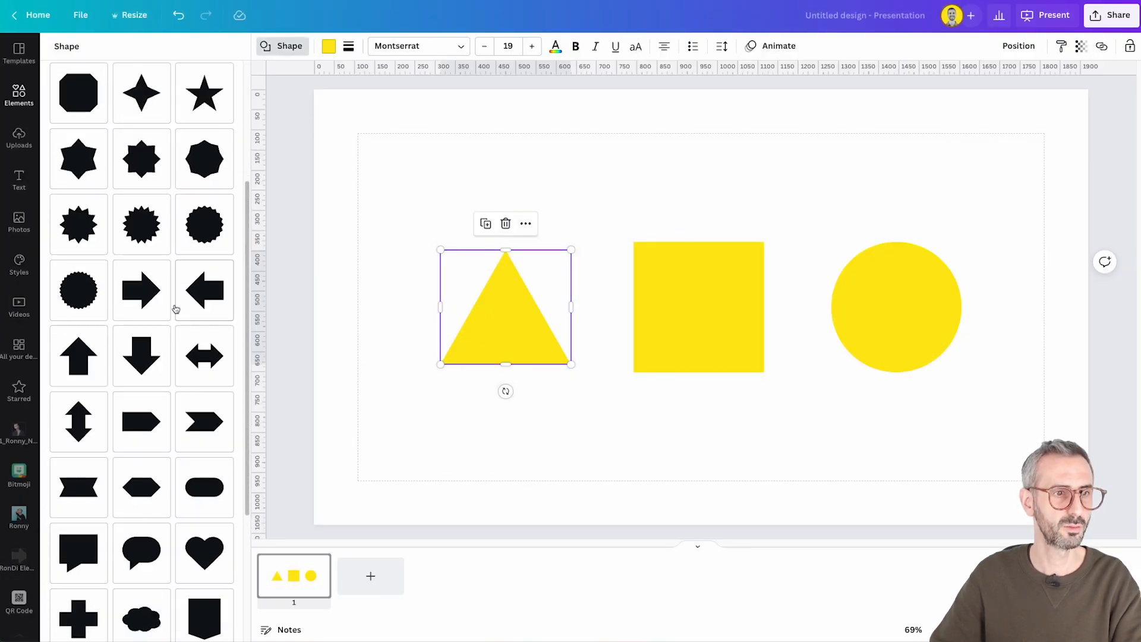
click(87, 295)
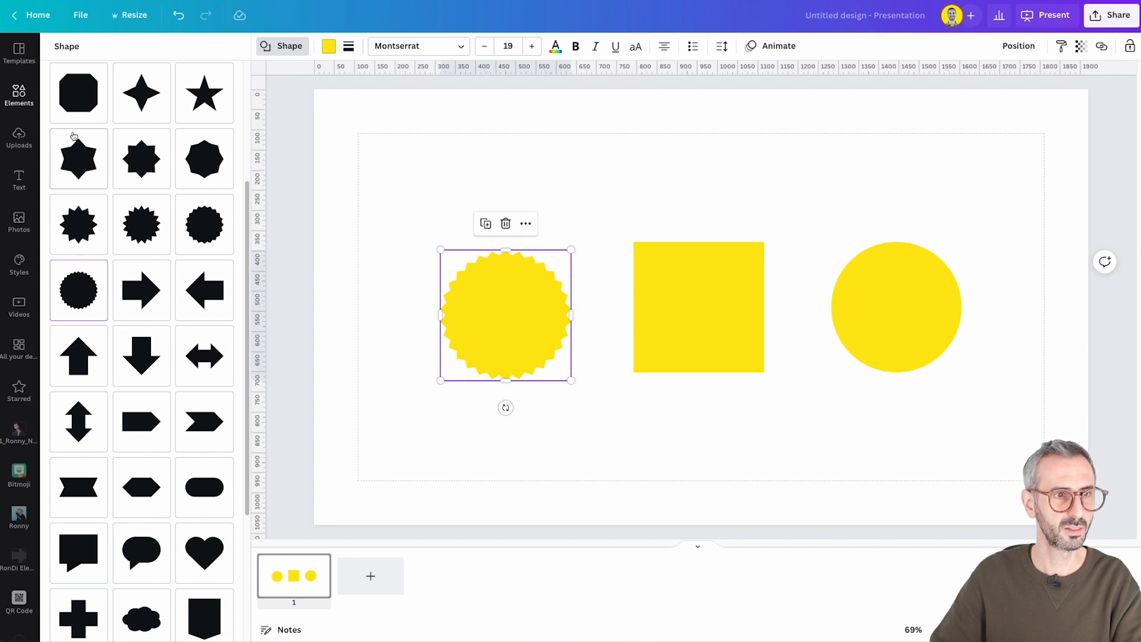
click(80, 105)
click(85, 185)
click(130, 172)
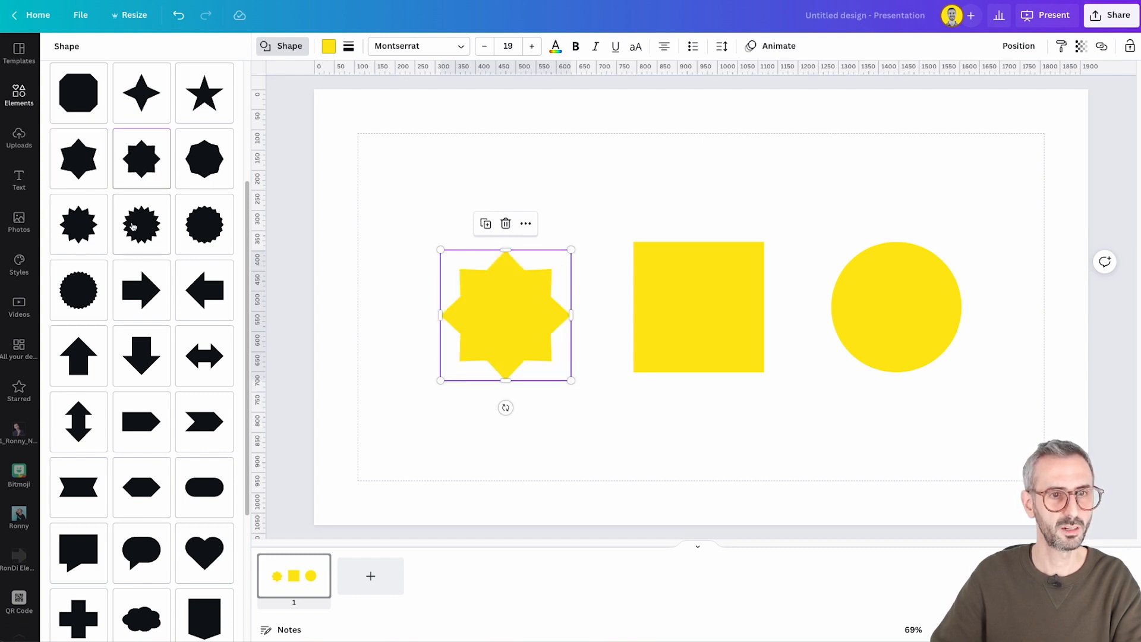
click(133, 226)
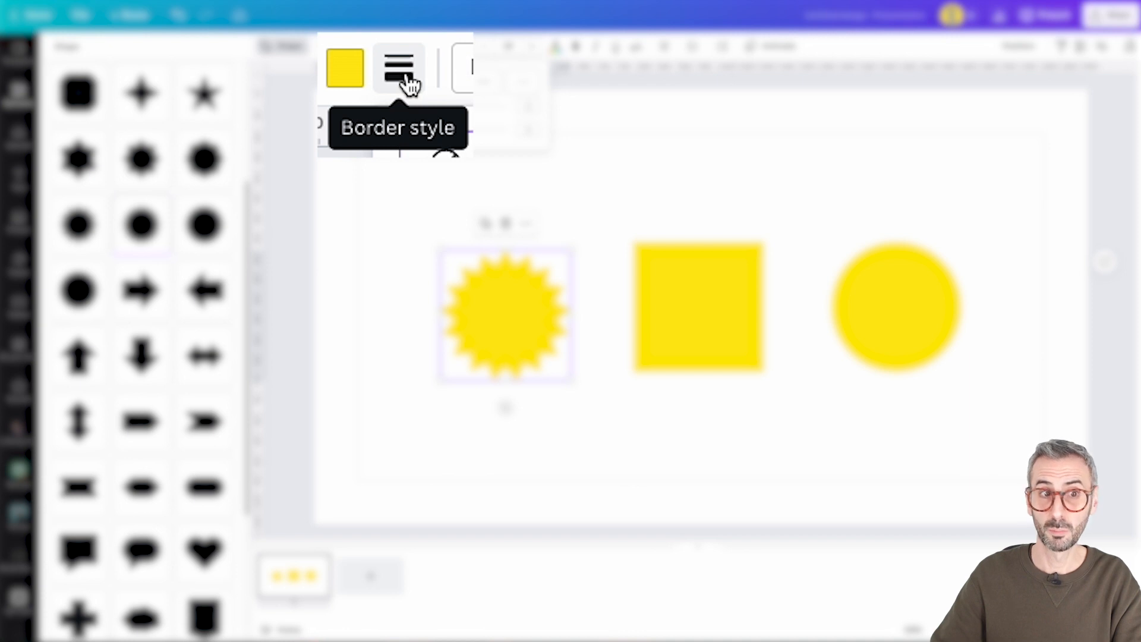
Try a dashed border with a weight of 12 on the starburst and remove the border again
click(348, 46)
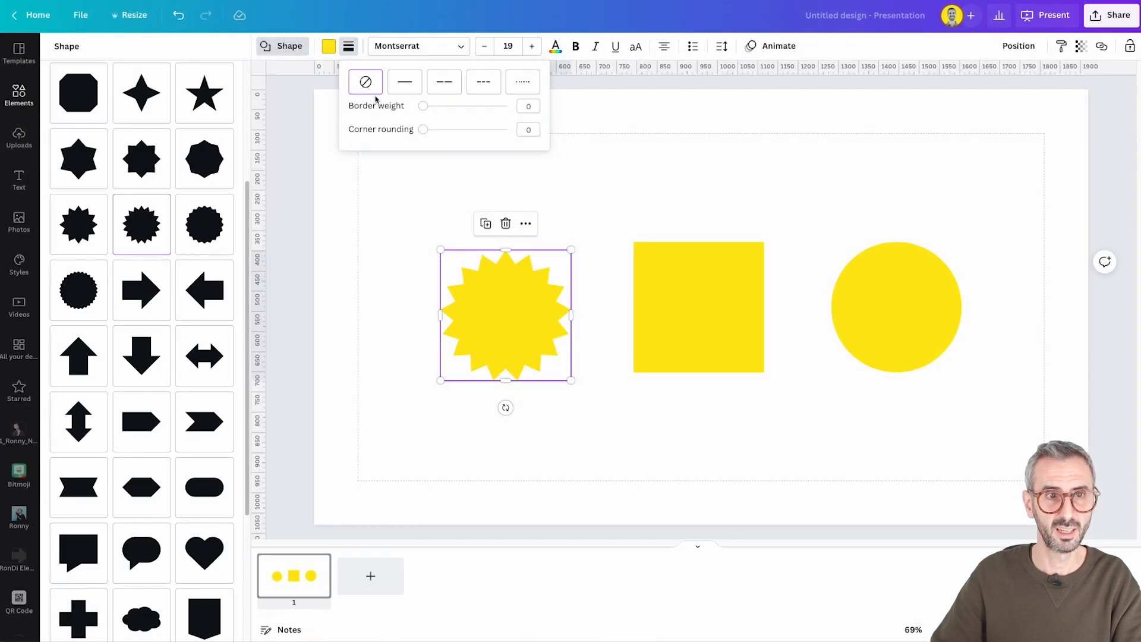
click(413, 90)
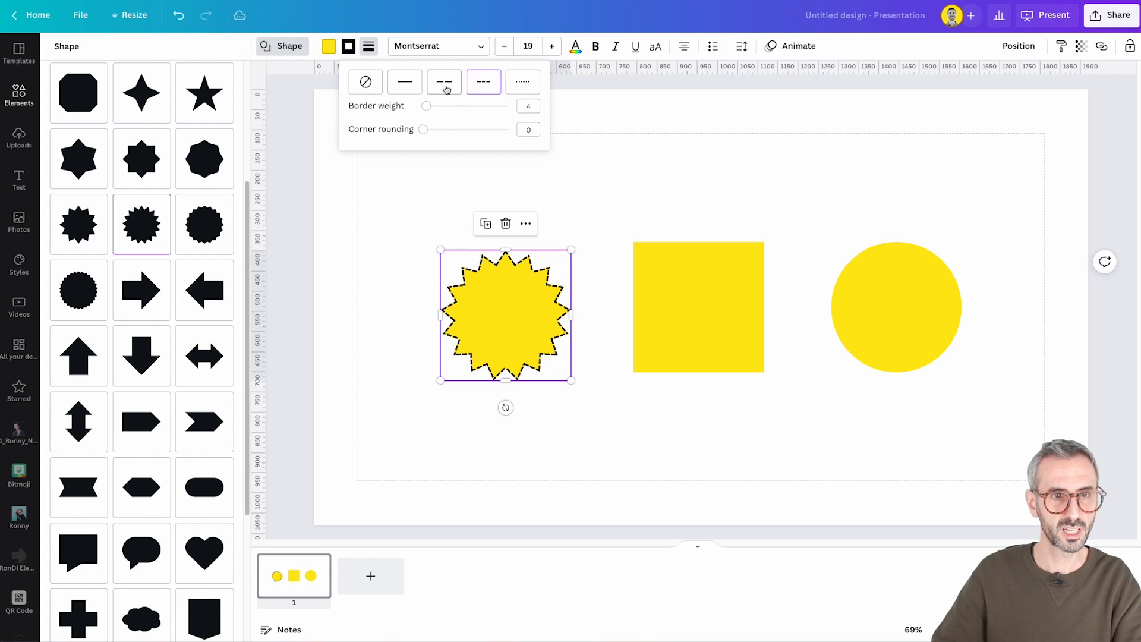
mouse_move(428, 108)
mouse_down()
mouse_move(466, 105)
mouse_move(433, 106)
mouse_move(447, 129)
mouse_move(423, 129)
mouse_up()
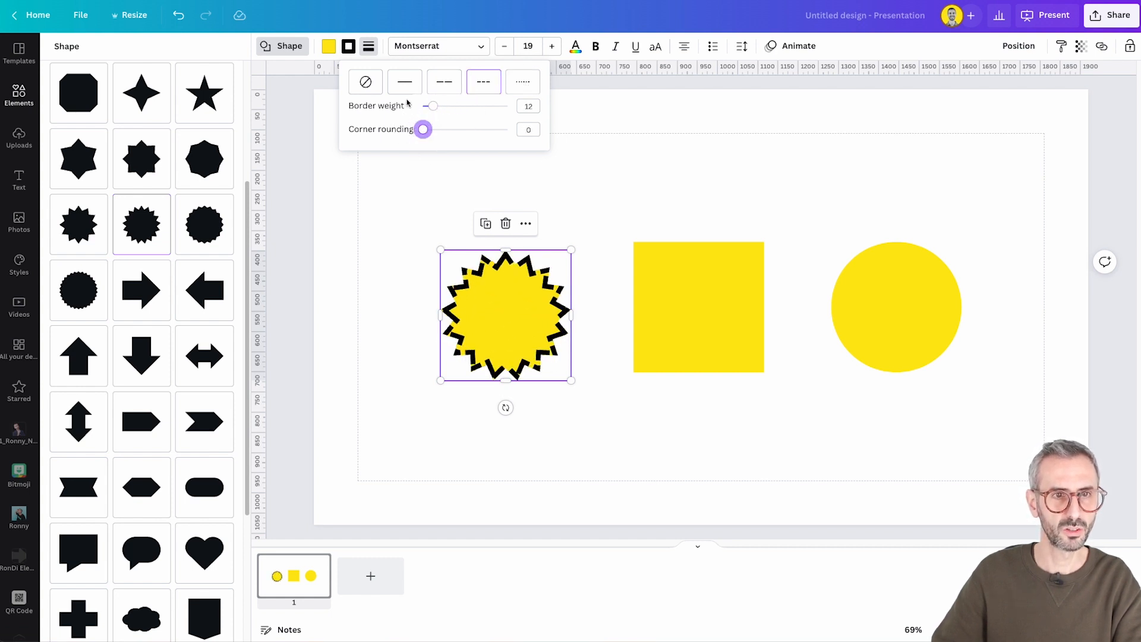
click(366, 81)
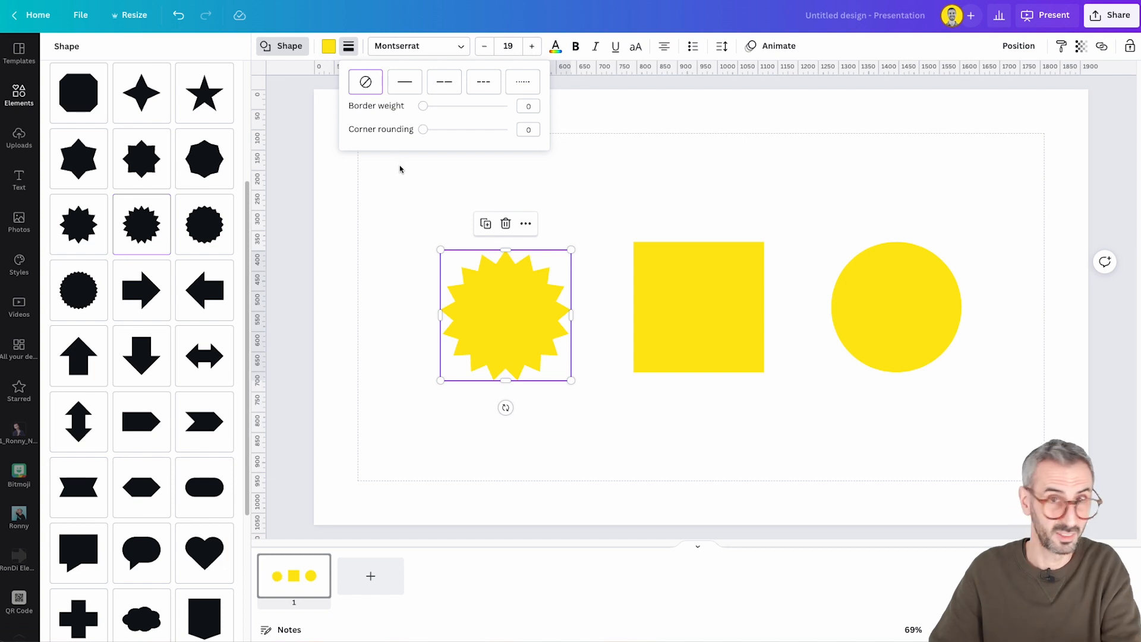
Move the starburst up slightly so it lines up vertically with the square and circle
click(533, 332)
drag(530, 331, 531, 321)
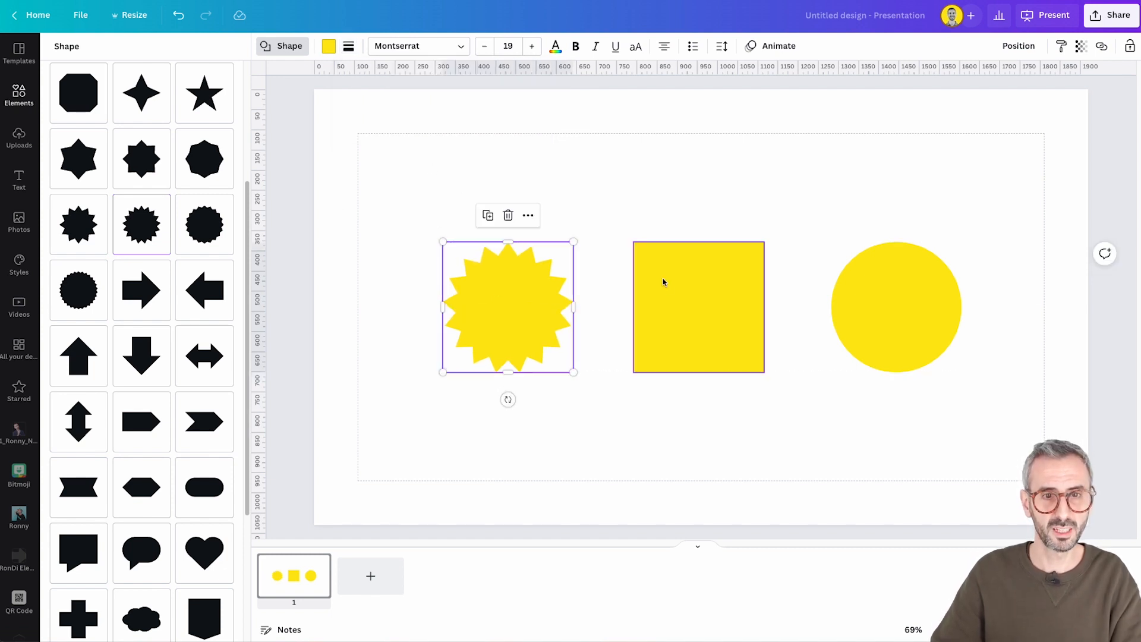
Replace the middle square with a new square shape and enter a first name as its text
click(682, 308)
key(Delete)
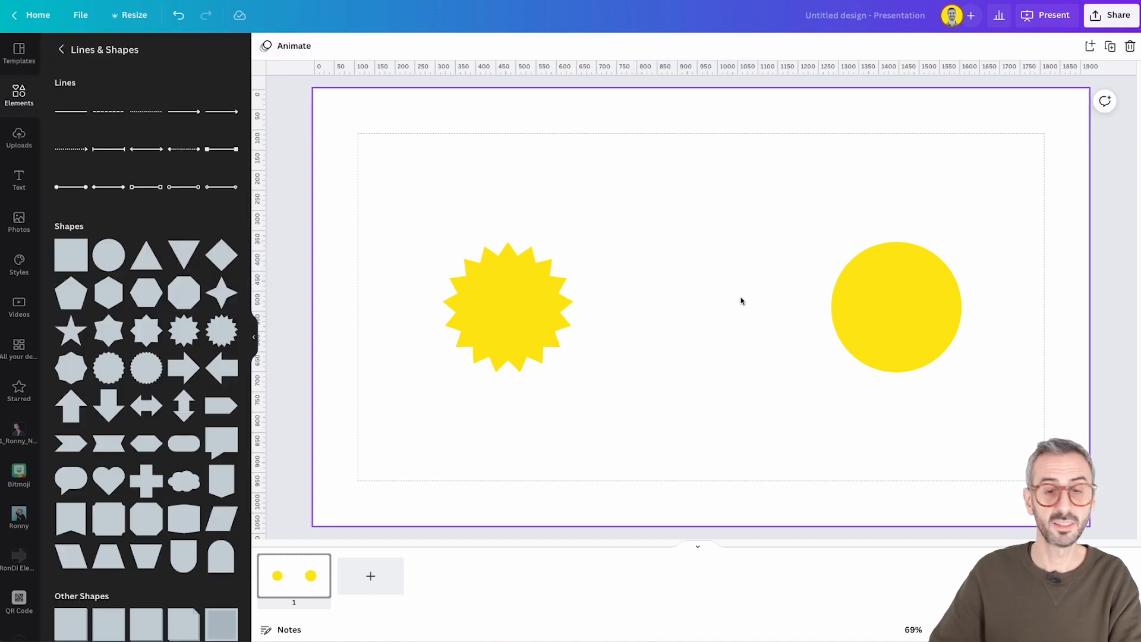
click(81, 262)
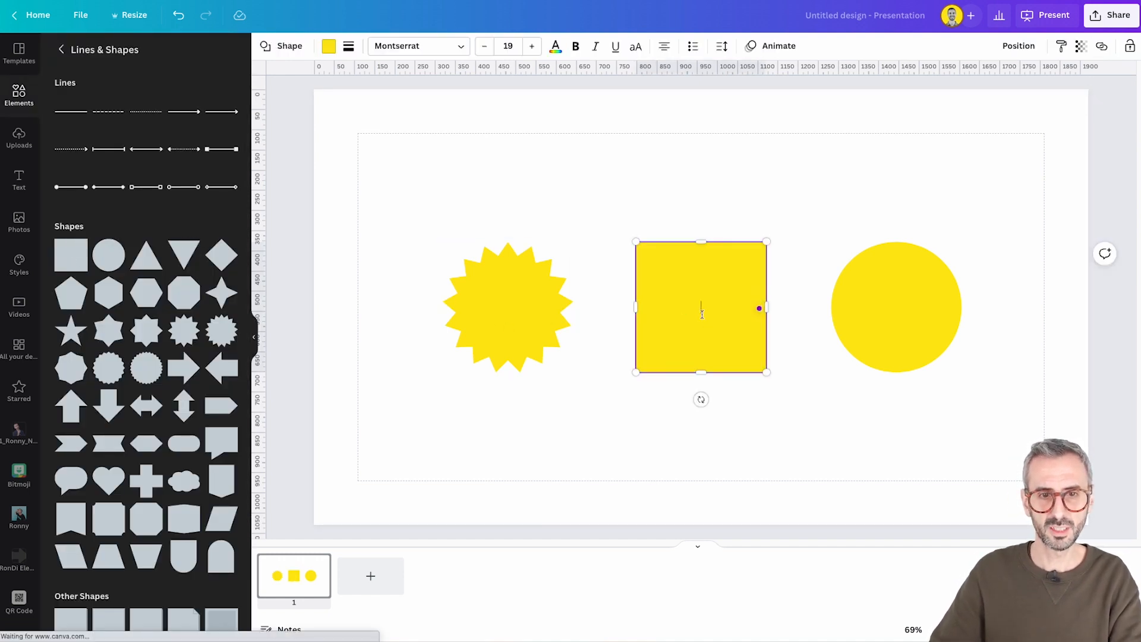
text(Ronny)
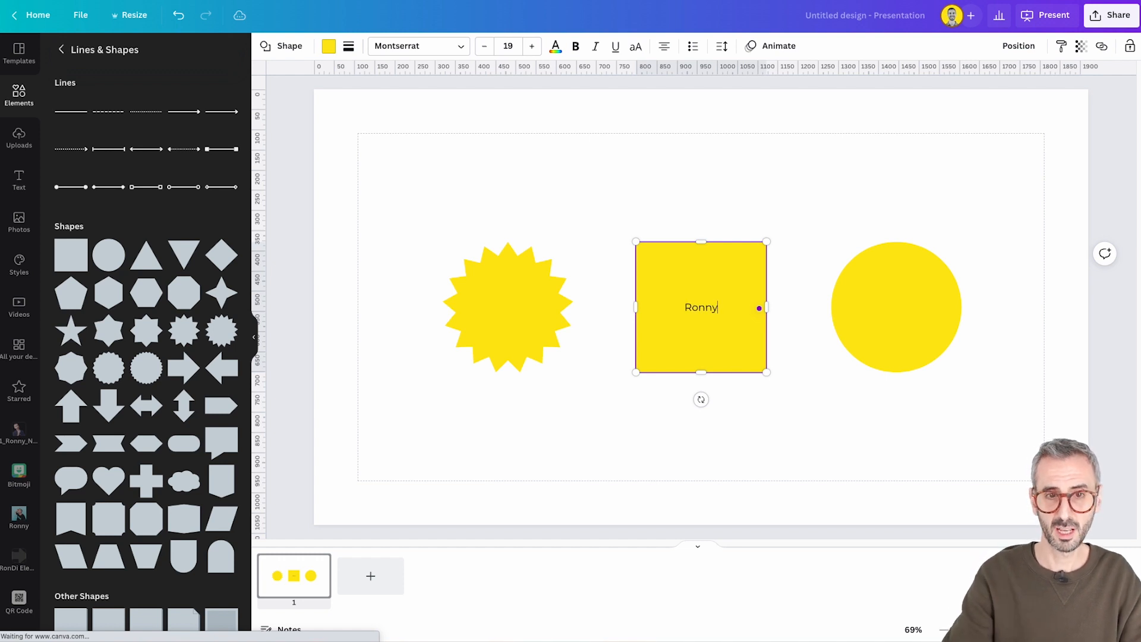
click(780, 453)
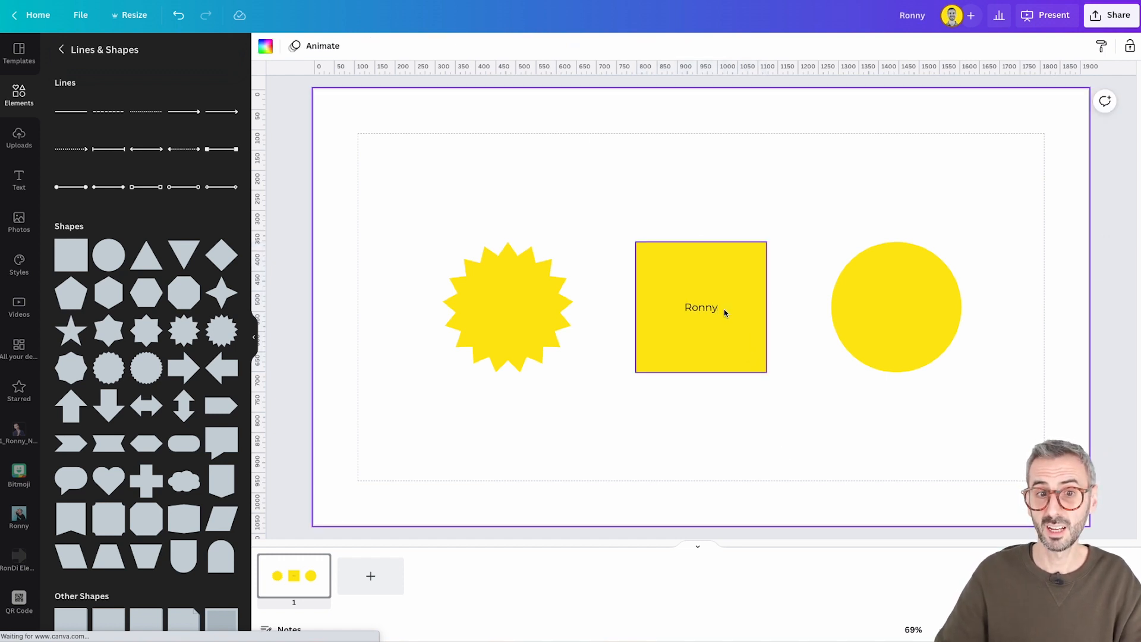
Give the middle square a solid border and noticeably rounded corners
click(714, 327)
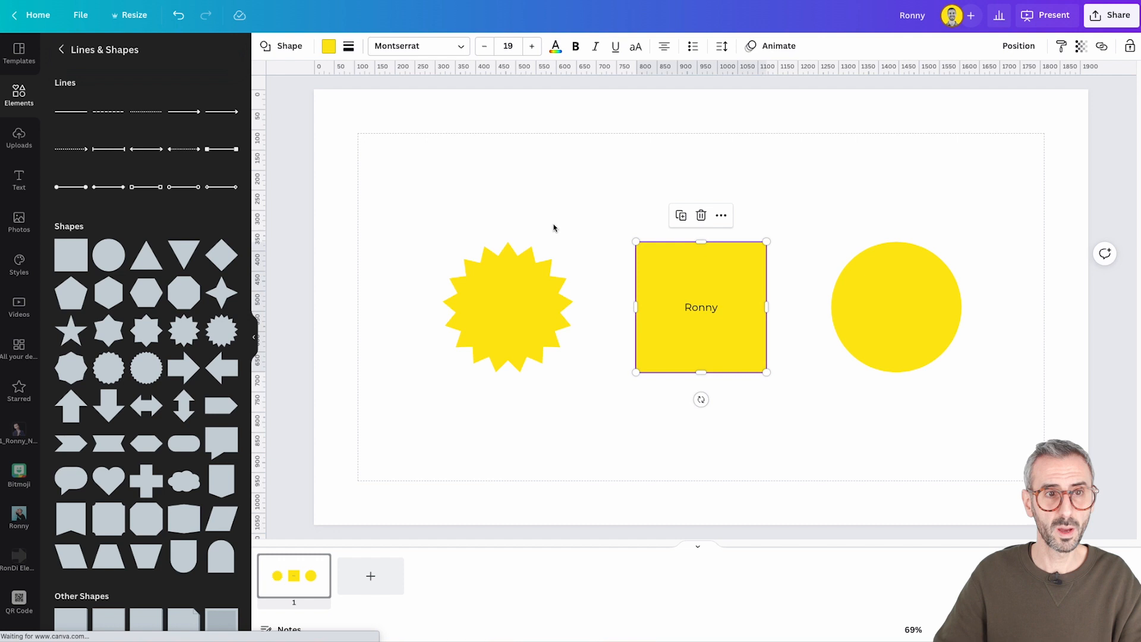
click(349, 53)
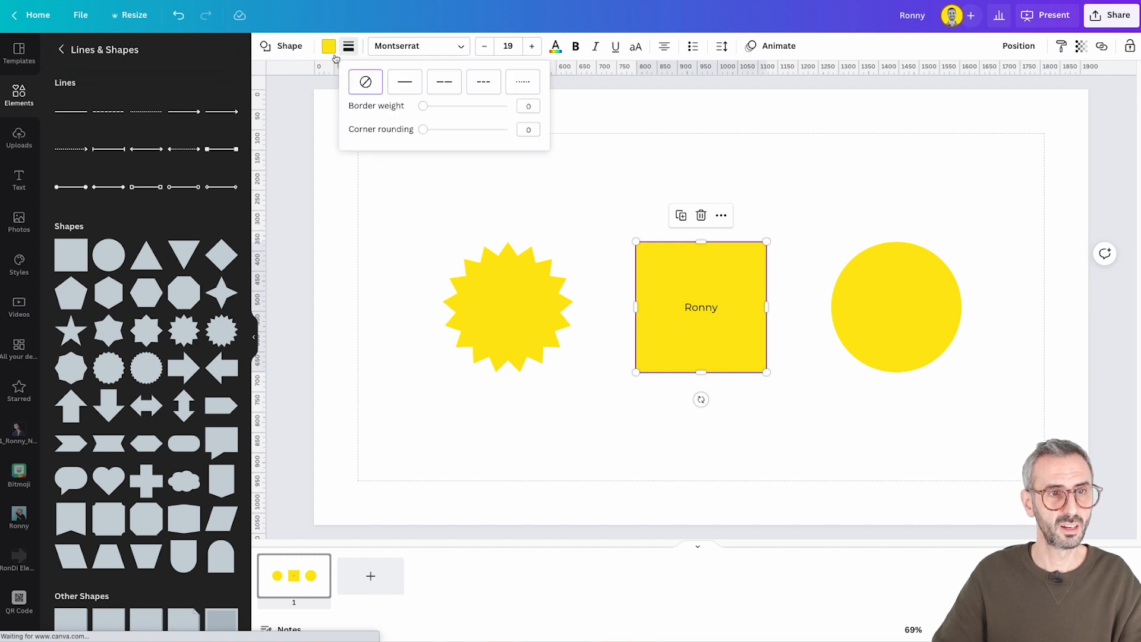
click(412, 88)
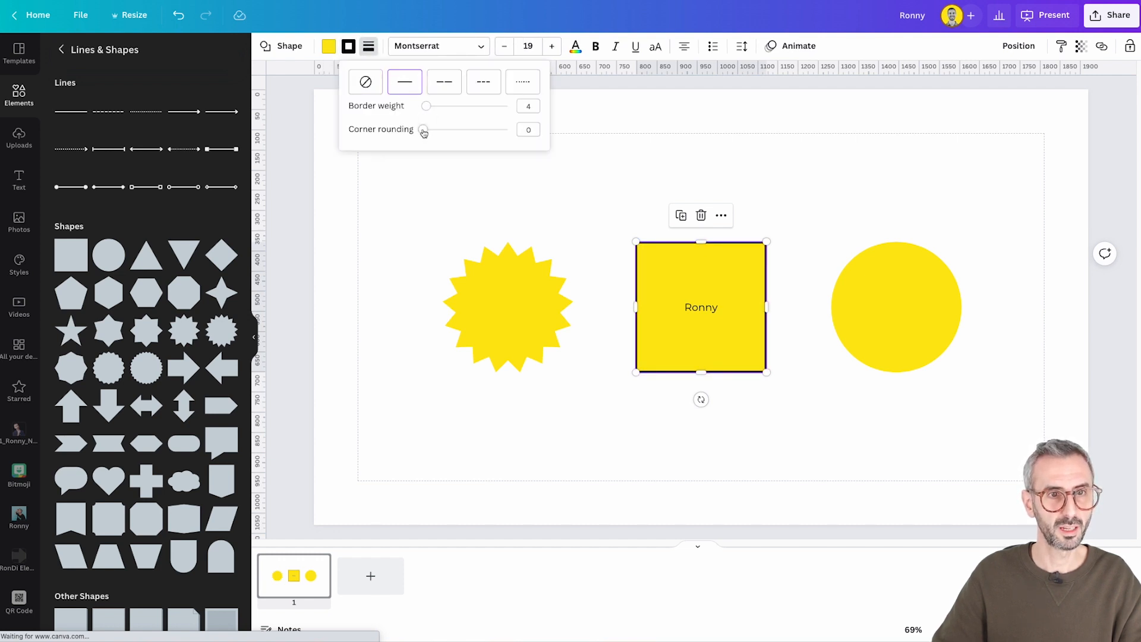
drag(424, 132, 465, 129)
click(653, 172)
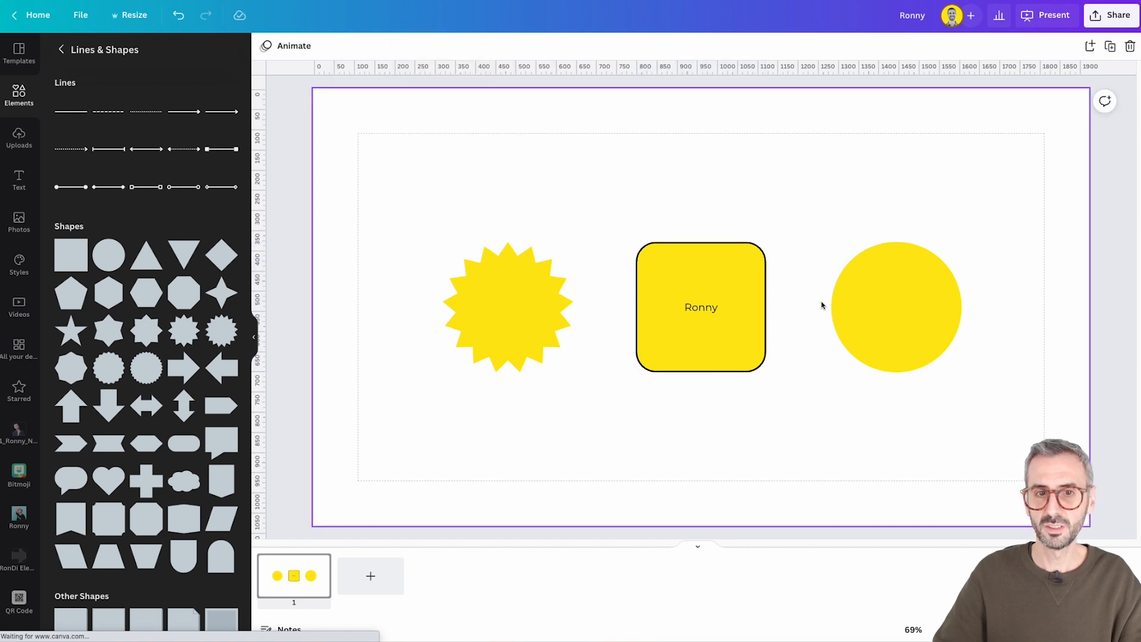
Copy the rounded square's style onto the circle
click(740, 330)
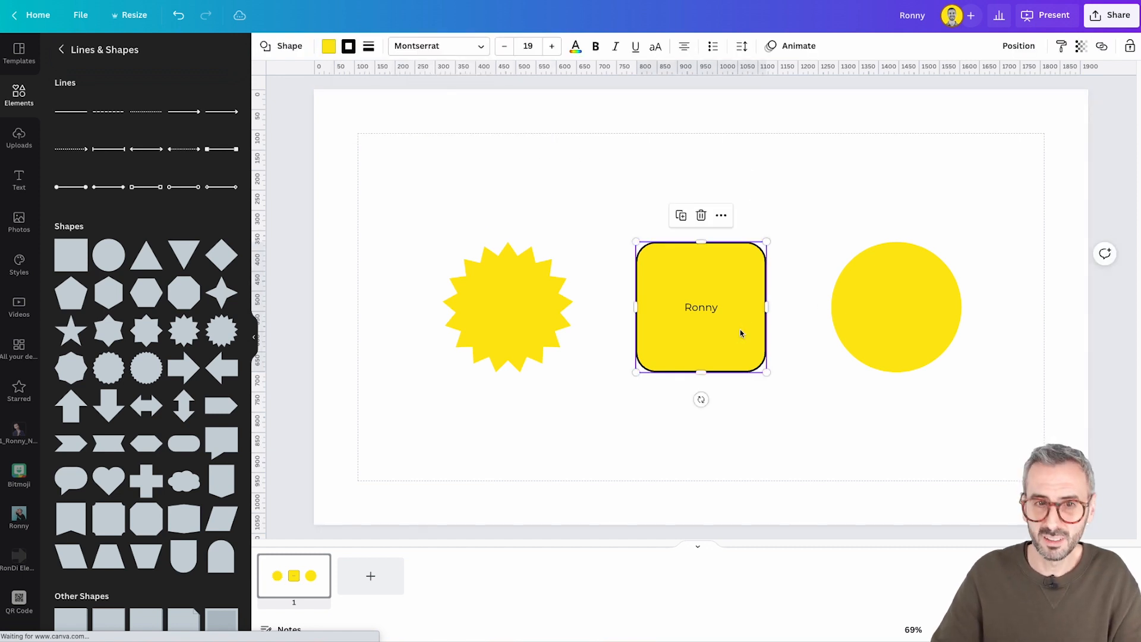
click(1061, 46)
click(878, 306)
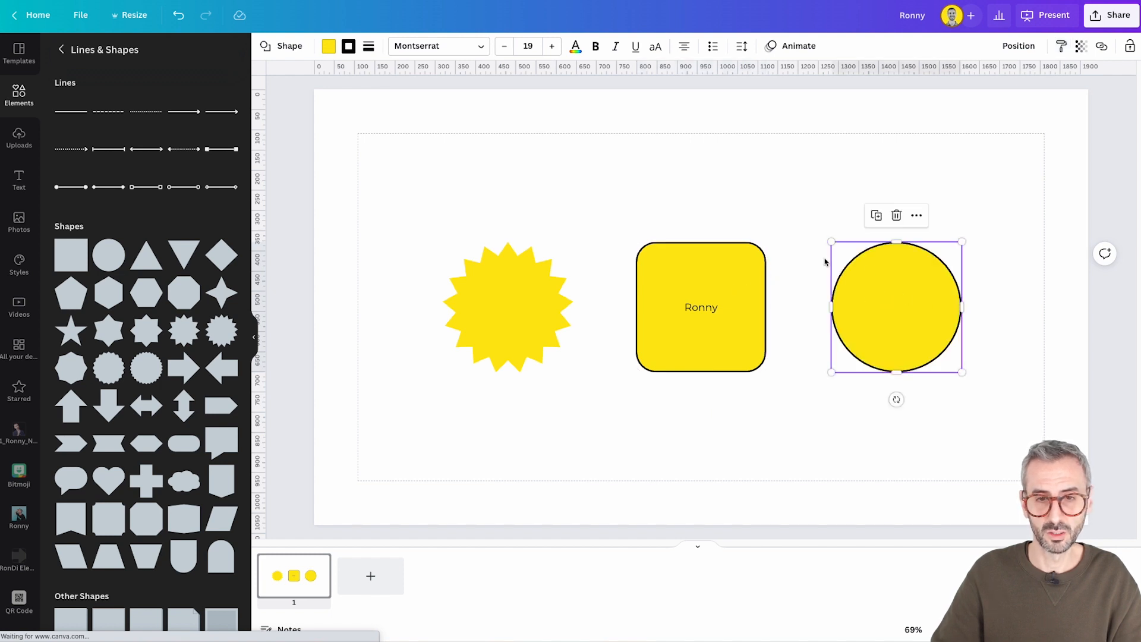
click(810, 439)
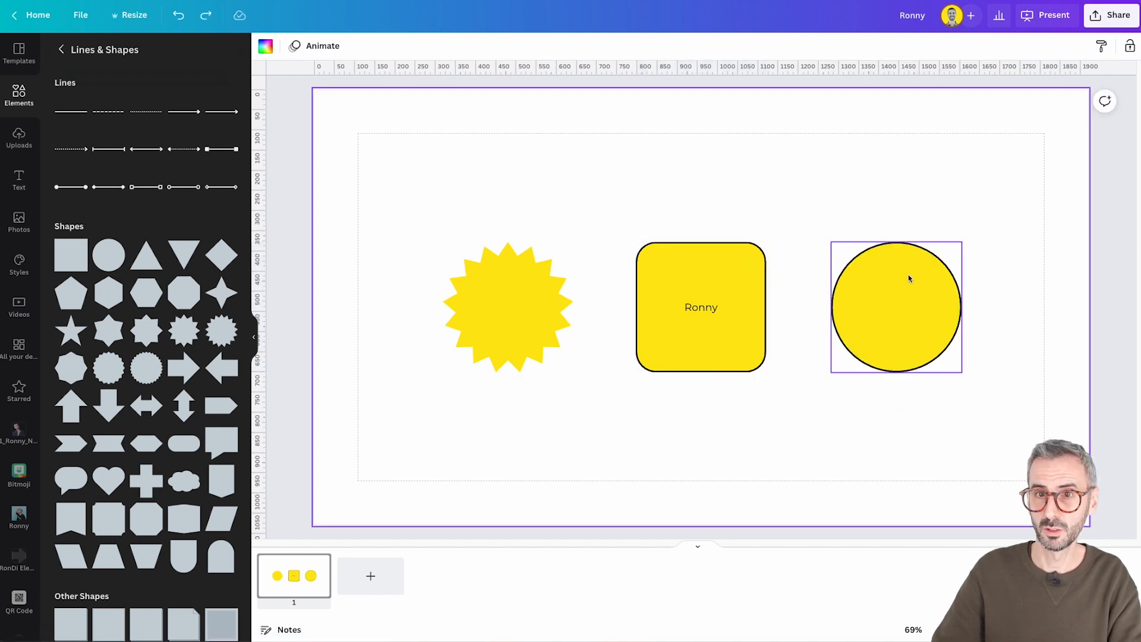
Copy the rounded square's style onto the starburst
click(659, 345)
click(853, 139)
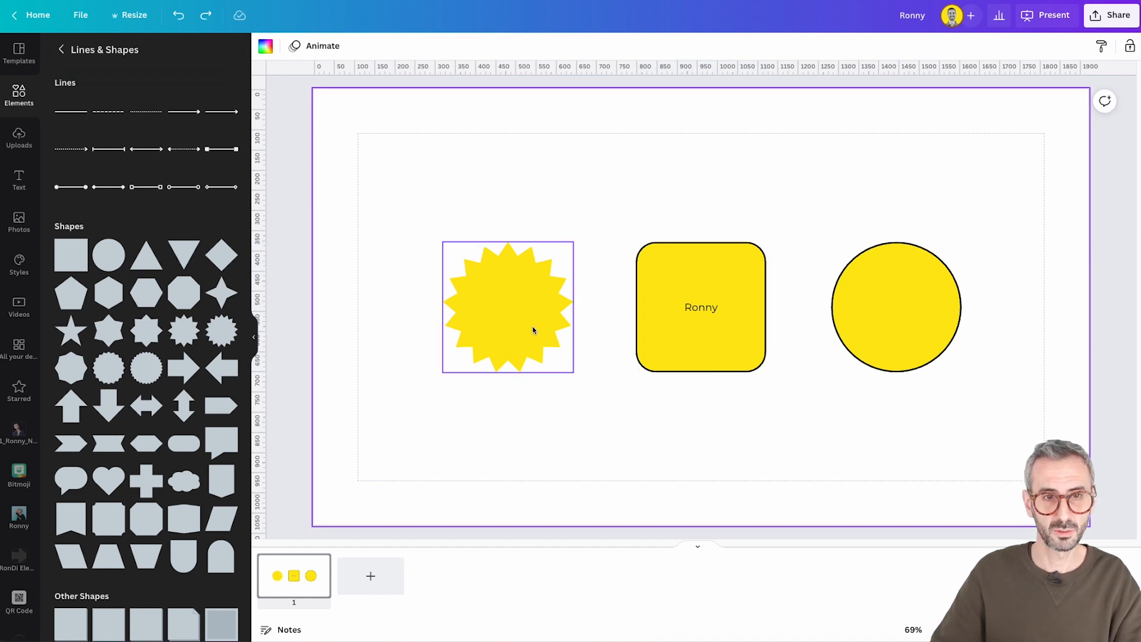
click(672, 354)
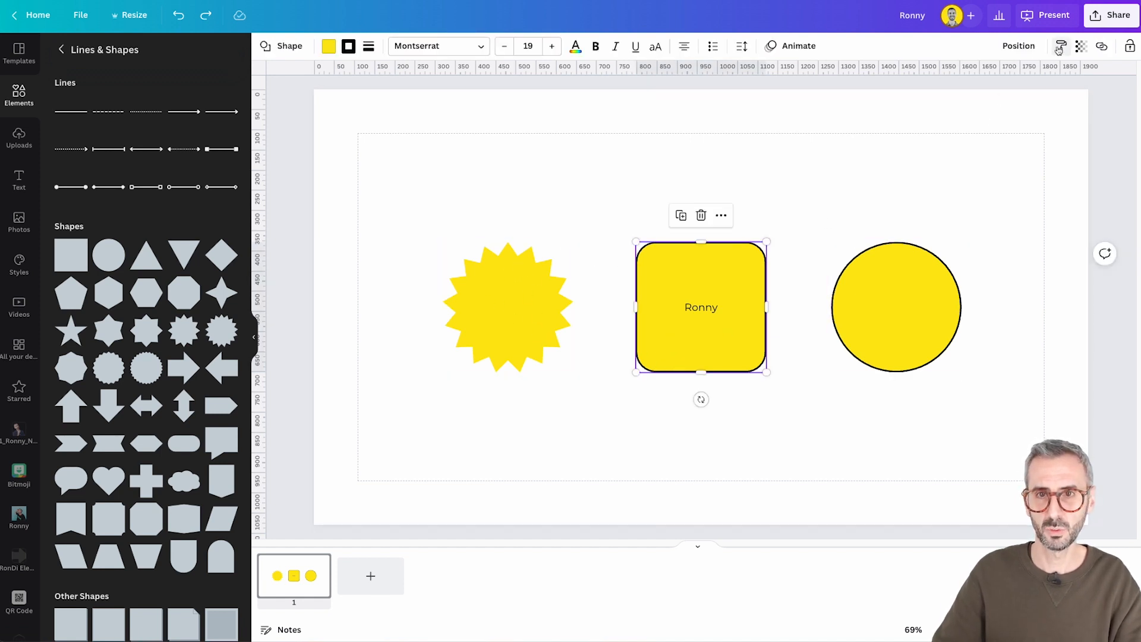
click(550, 270)
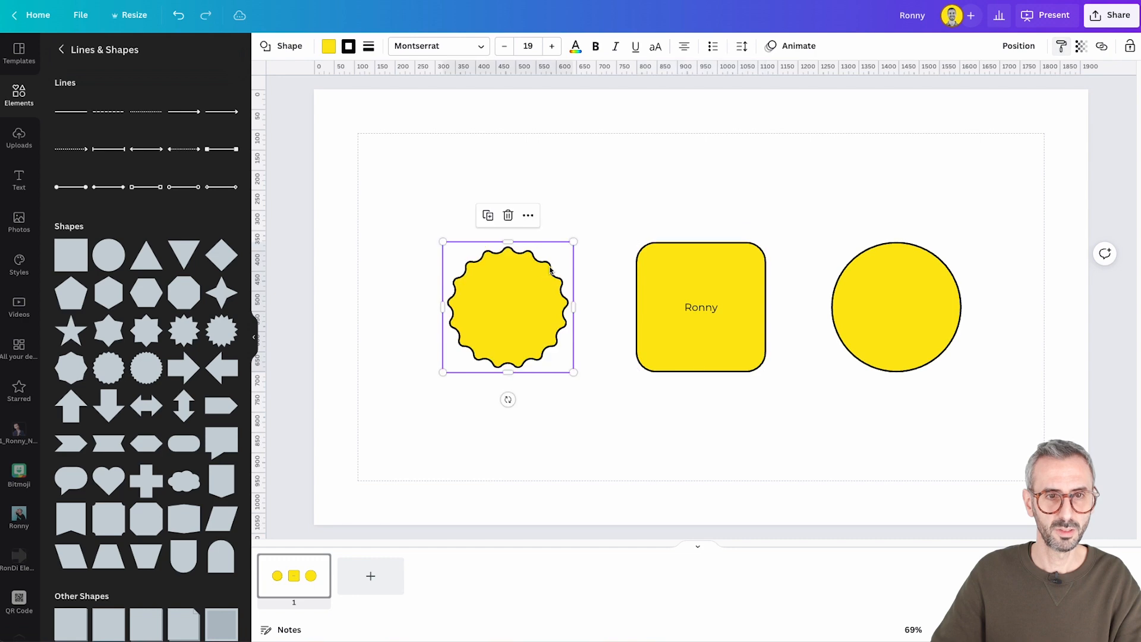
click(574, 201)
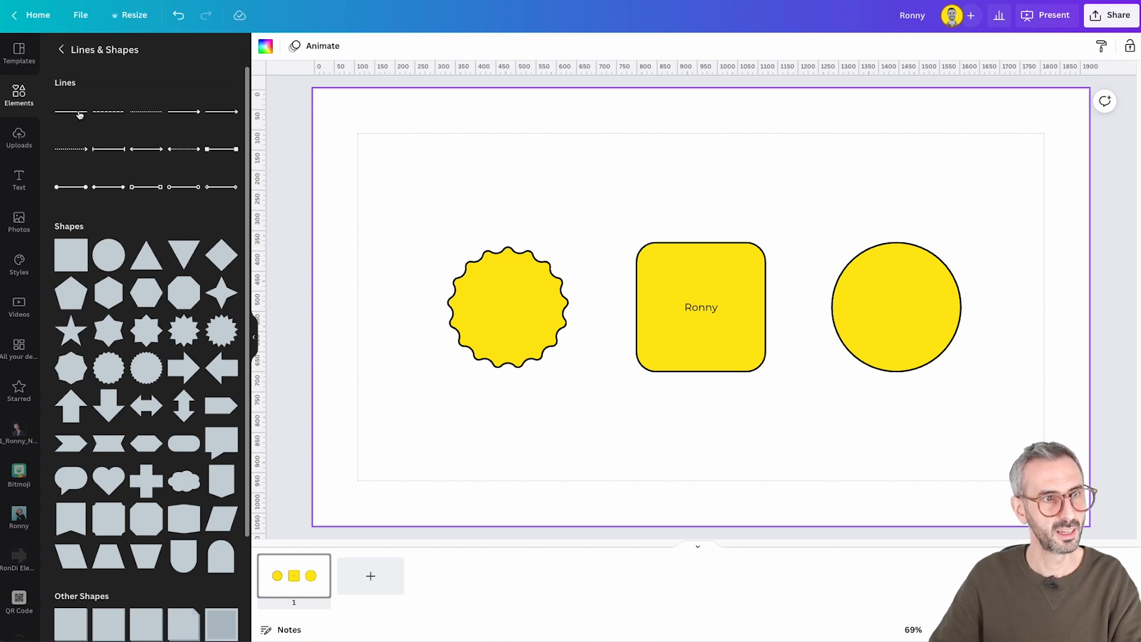
Add a solid arrow line, place it horizontally below the square and shorten it from its arrowhead end
click(192, 111)
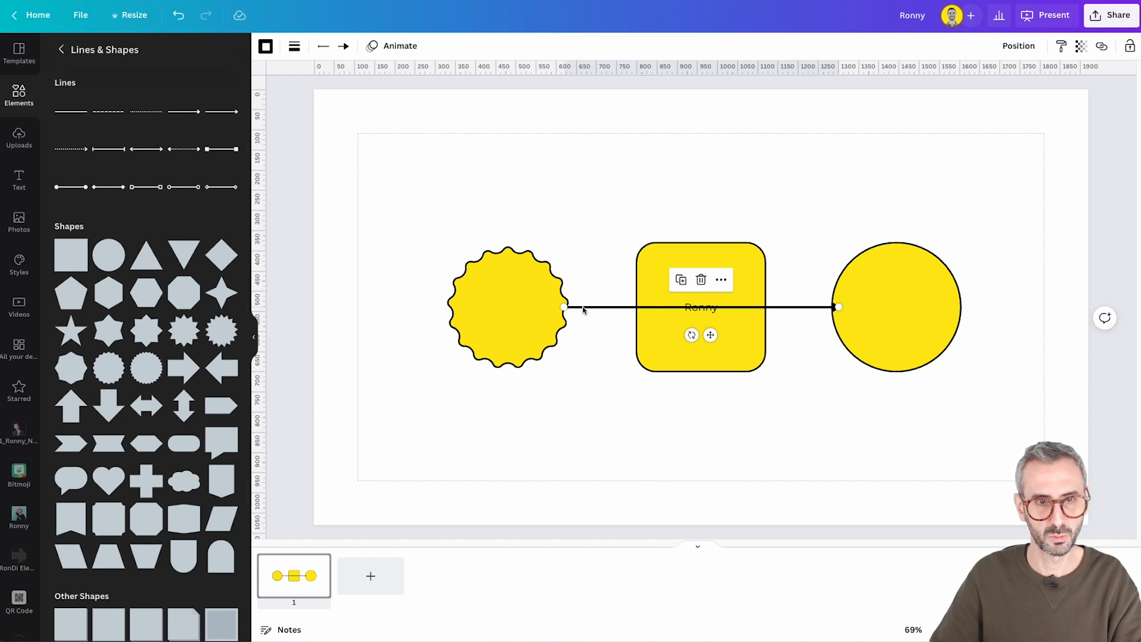
drag(578, 331, 605, 424)
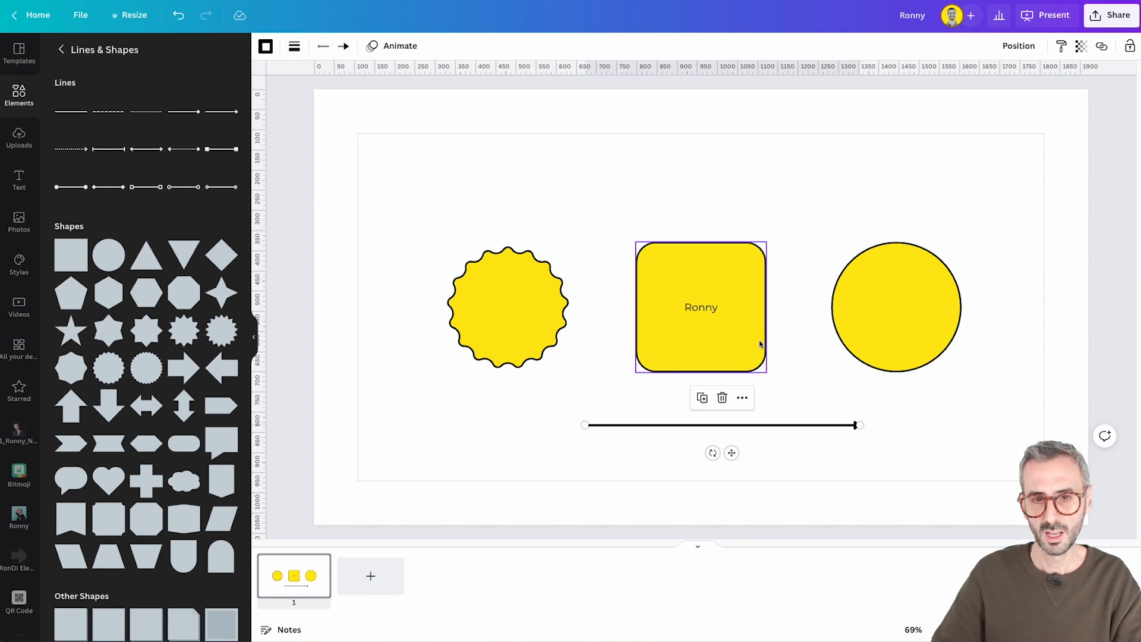
drag(840, 424, 774, 425)
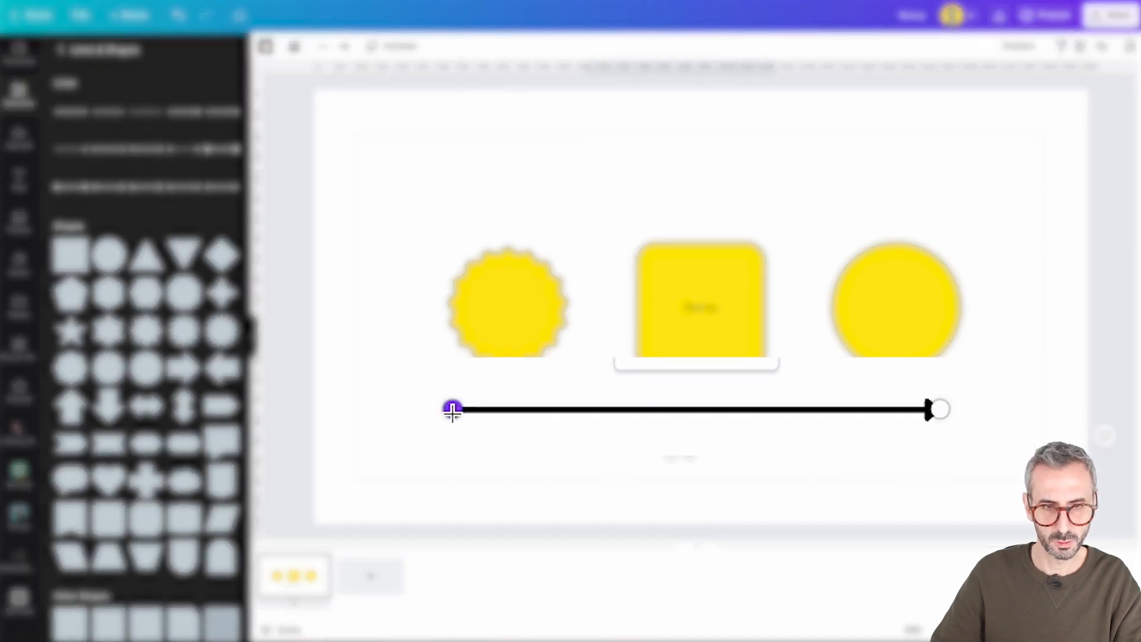
Attach the arrow's start to the right side of the scalloped shape and move that shape to the page's upper-left margin corner
drag(583, 422, 567, 307)
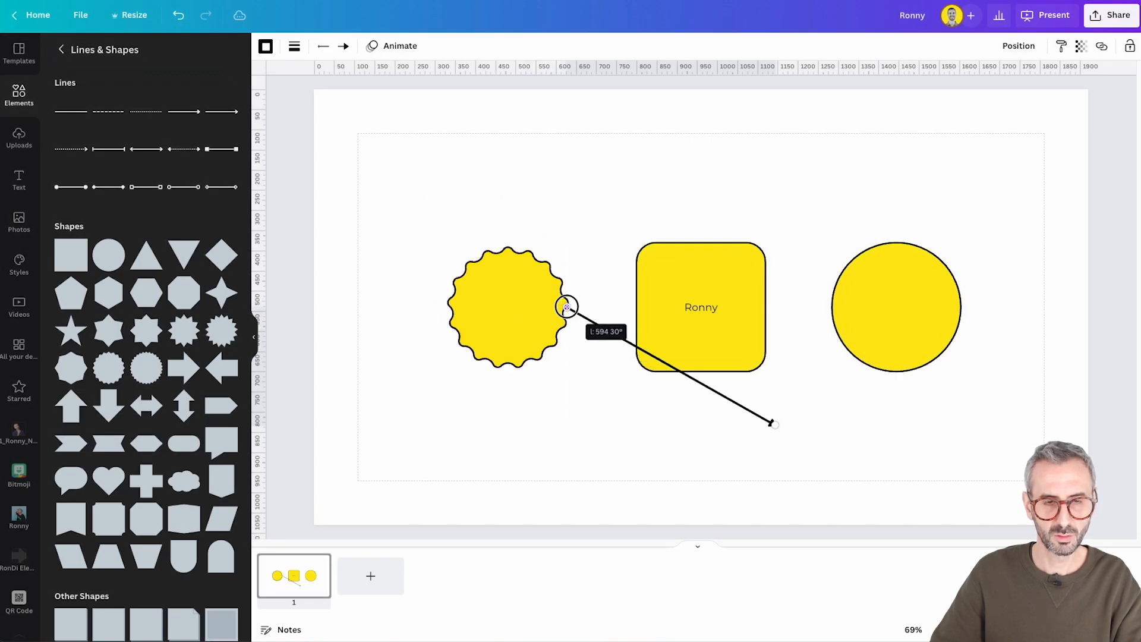
drag(568, 306, 435, 221)
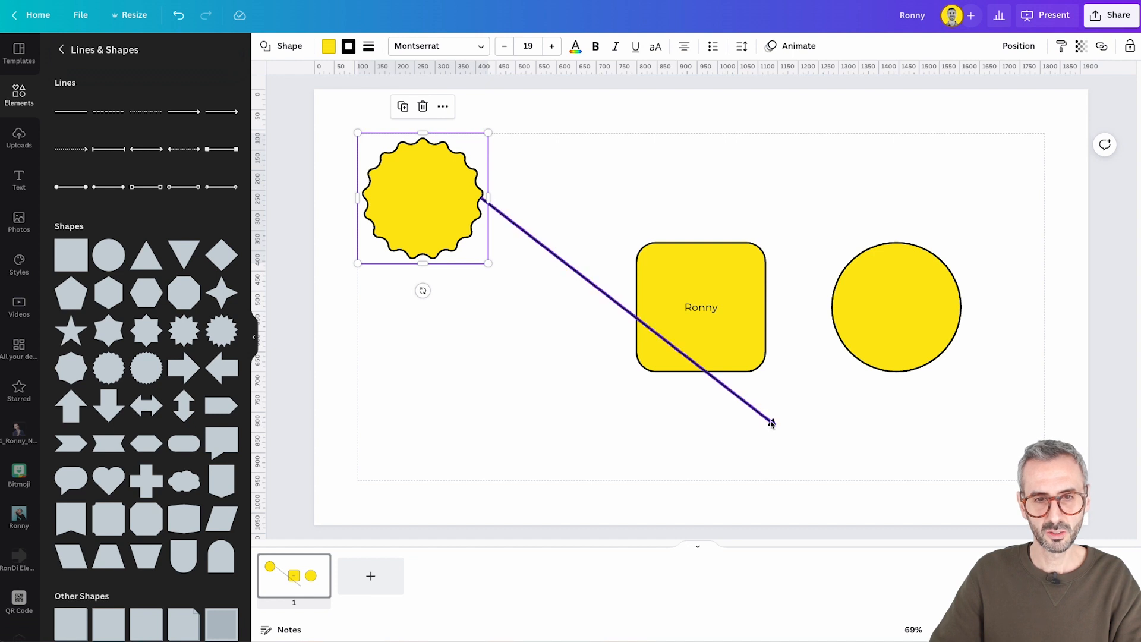
Attach the arrow's tip to the midpoint of the rounded square's left side, keeping the square in the middle of the page
click(772, 423)
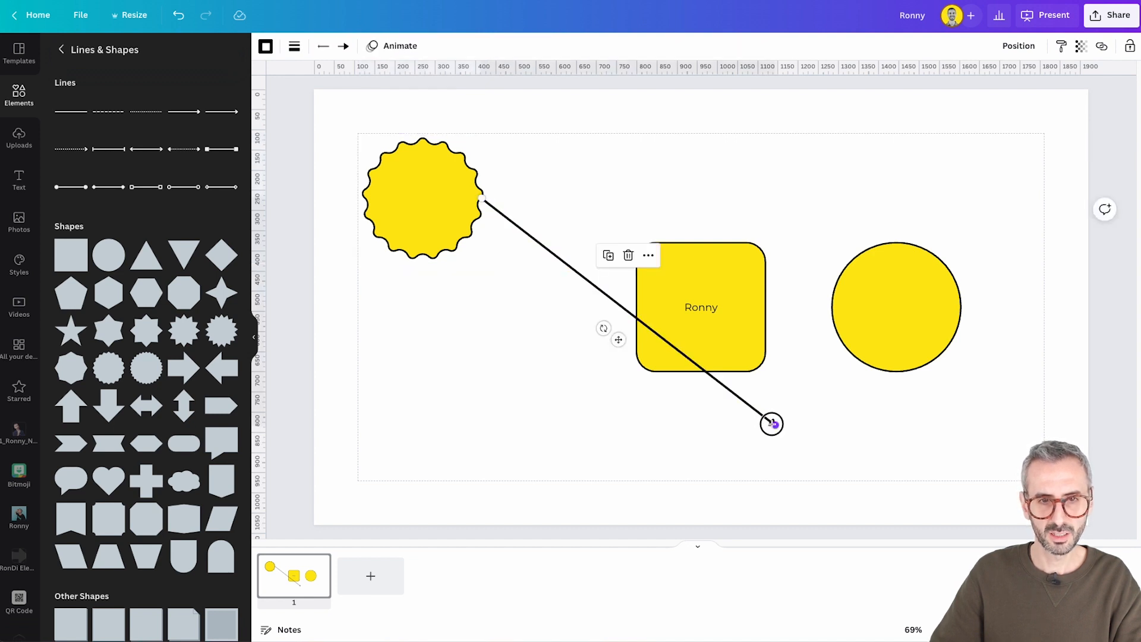
drag(774, 424, 634, 306)
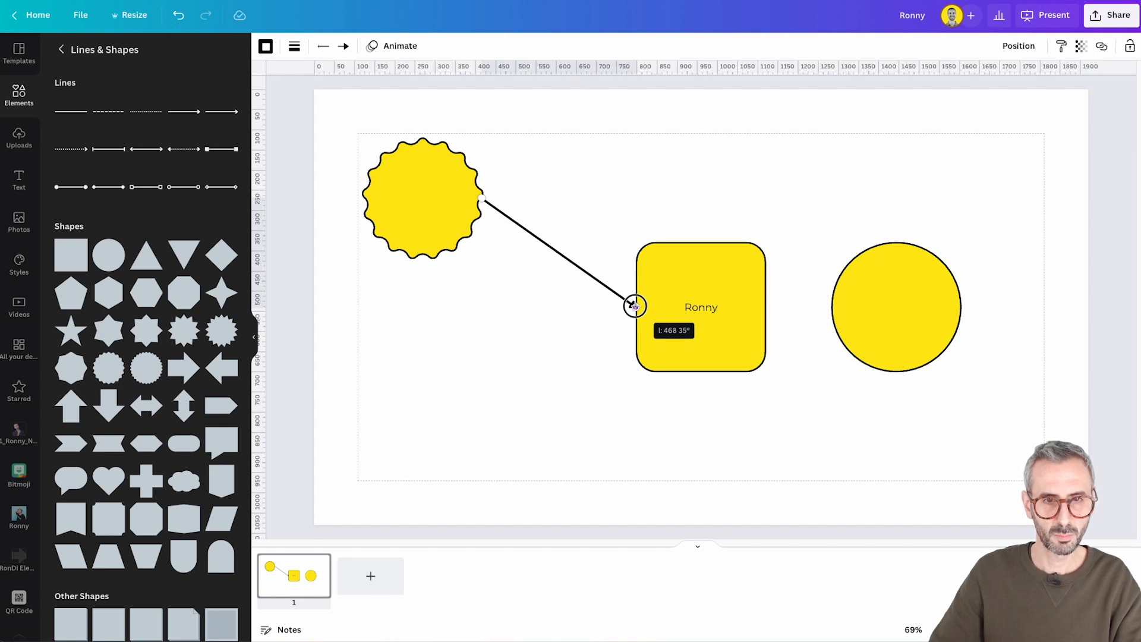
mouse_move(705, 331)
mouse_down()
mouse_move(526, 443)
mouse_move(656, 430)
mouse_move(679, 273)
mouse_move(657, 420)
mouse_move(537, 422)
mouse_move(661, 393)
mouse_move(703, 334)
mouse_up()
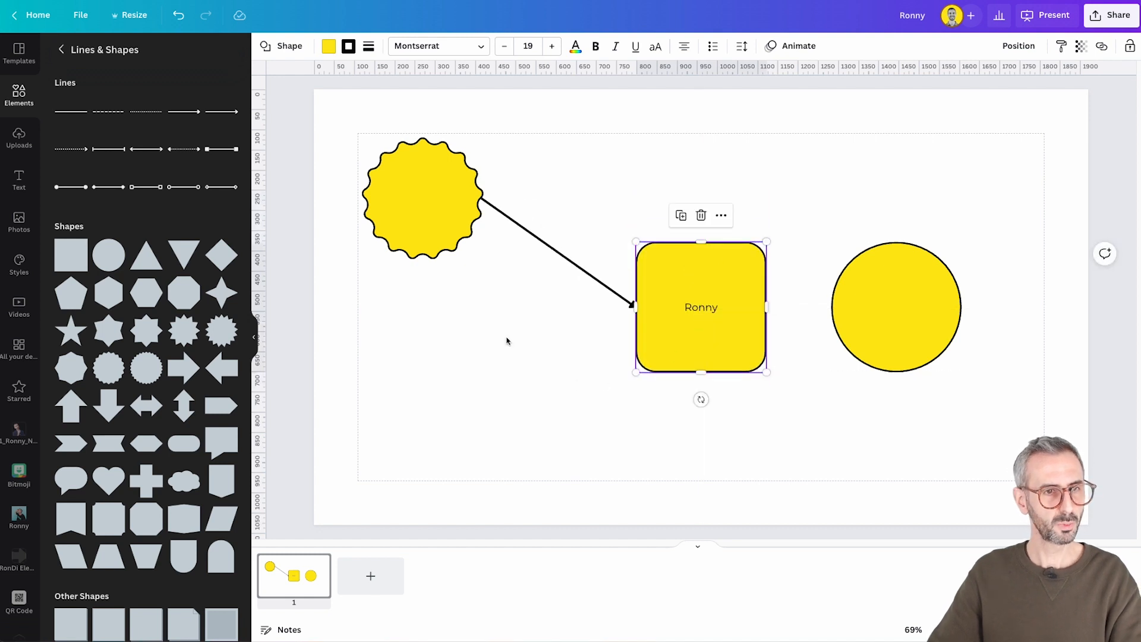
Connect the rounded square's right side to the circle's left side with a plain line, and shift the circle outward and the square slightly down
click(85, 116)
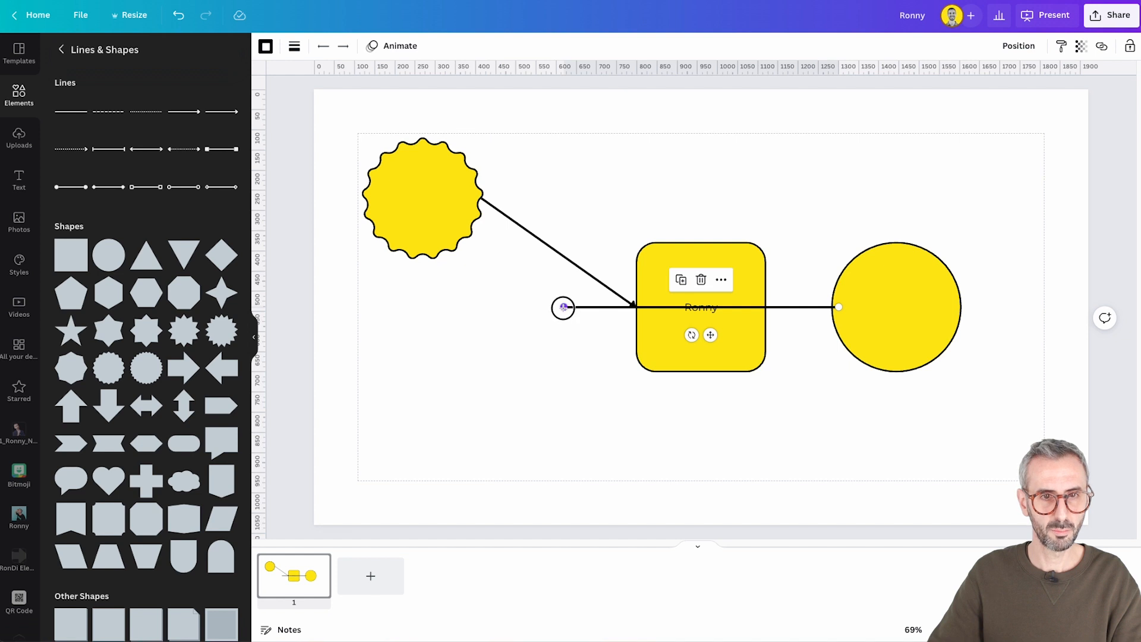
drag(563, 307, 766, 307)
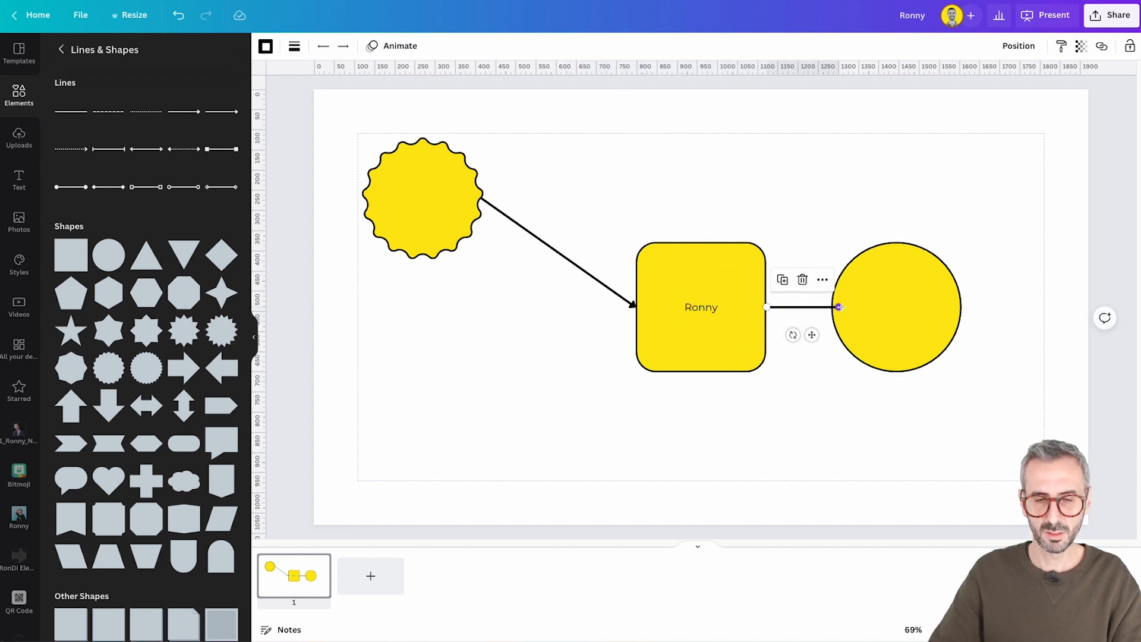
drag(840, 307, 936, 306)
click(861, 413)
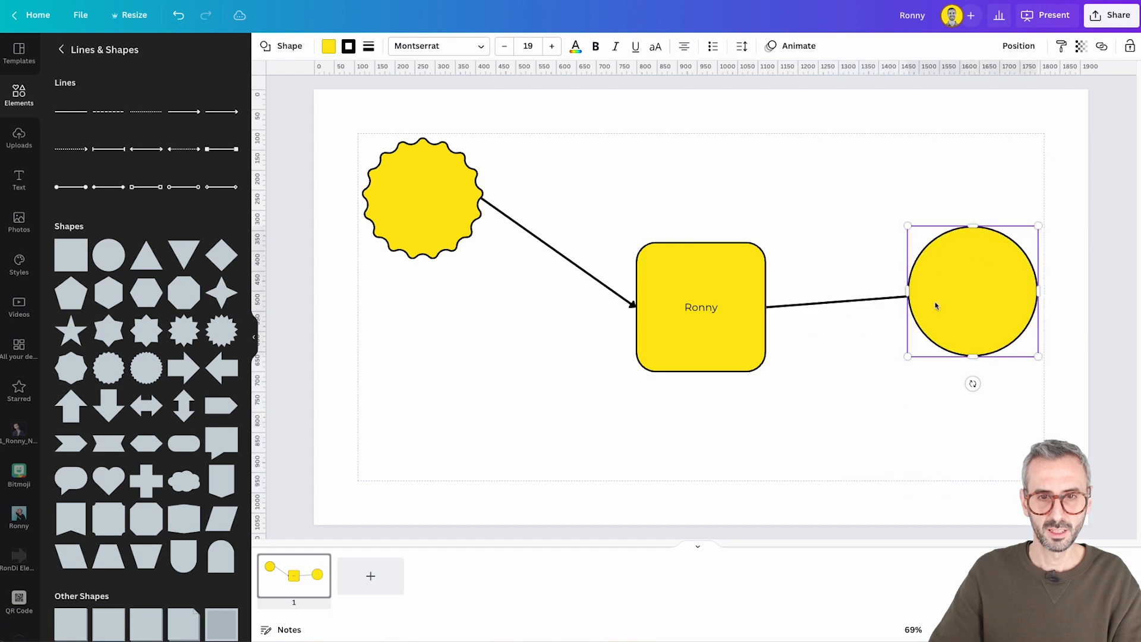
mouse_move(679, 357)
mouse_down()
mouse_move(705, 247)
mouse_move(542, 199)
mouse_move(776, 252)
mouse_move(670, 437)
mouse_move(687, 247)
mouse_move(674, 357)
mouse_up()
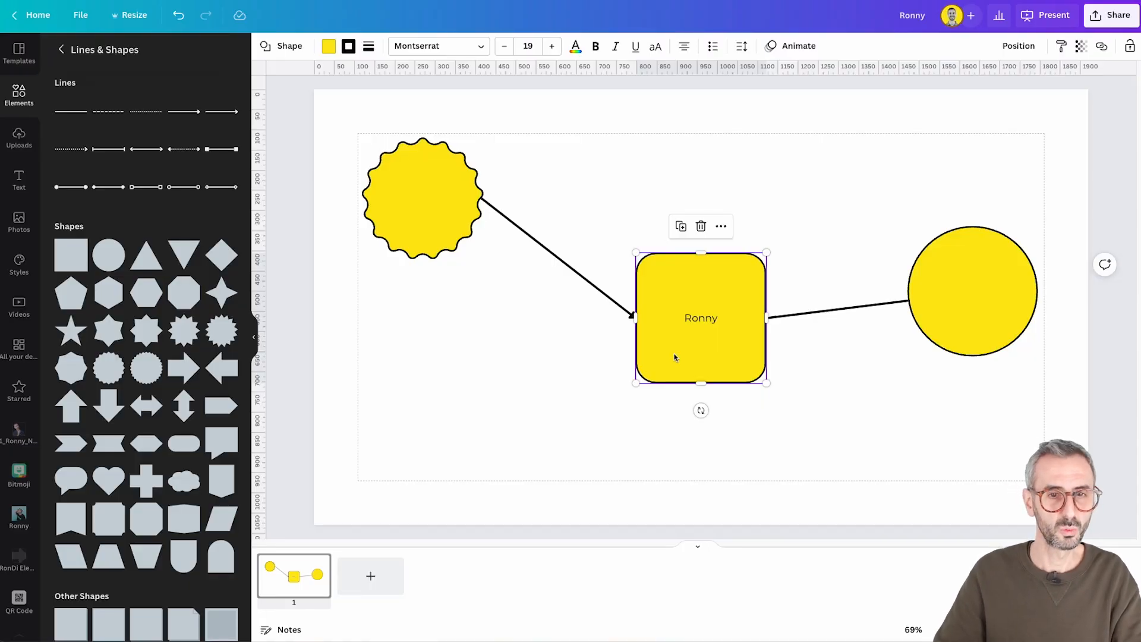
Delete all the shapes and connecting lines from the page
drag(344, 120, 1115, 466)
key(Delete)
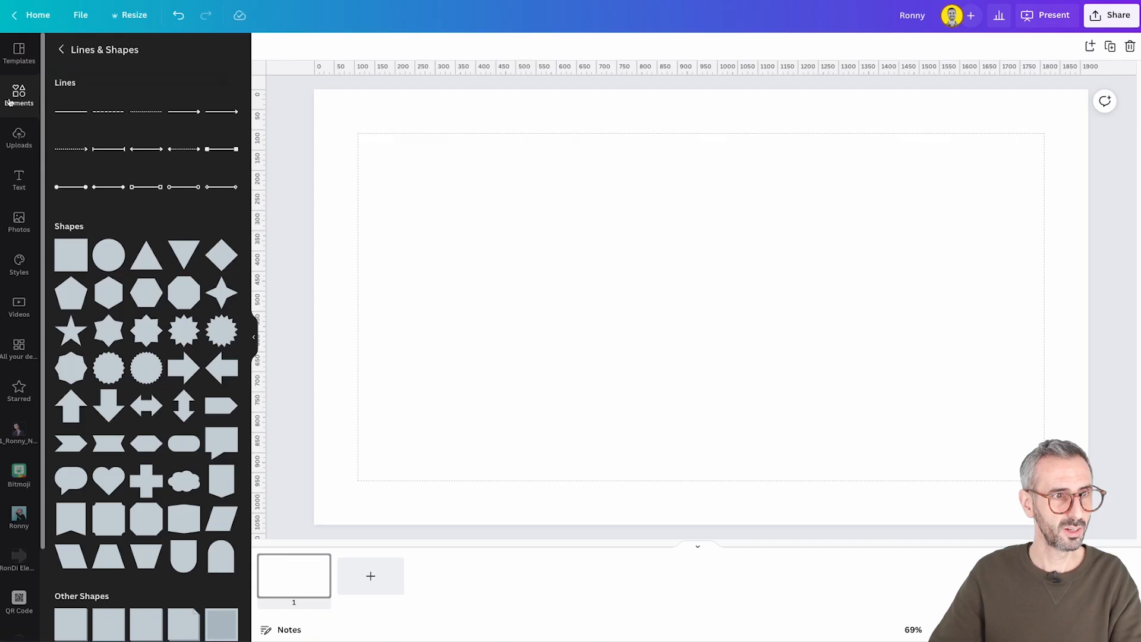
Search the elements for "plant", add the monstera in a white pot and place it in the right half of the page
click(9, 102)
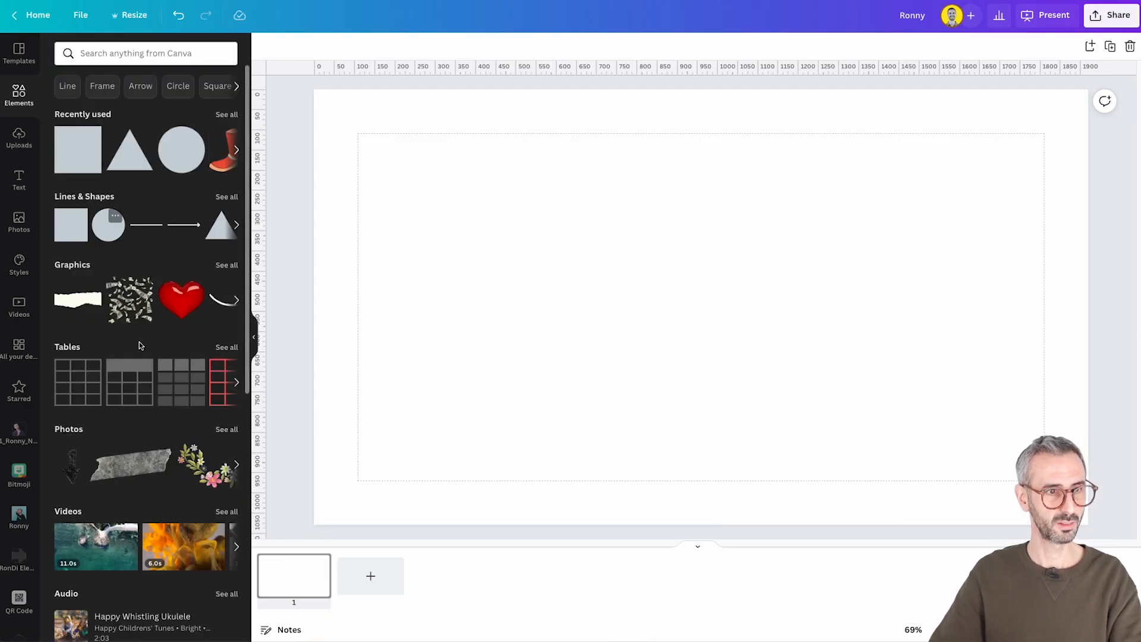
click(188, 56)
text(plan)
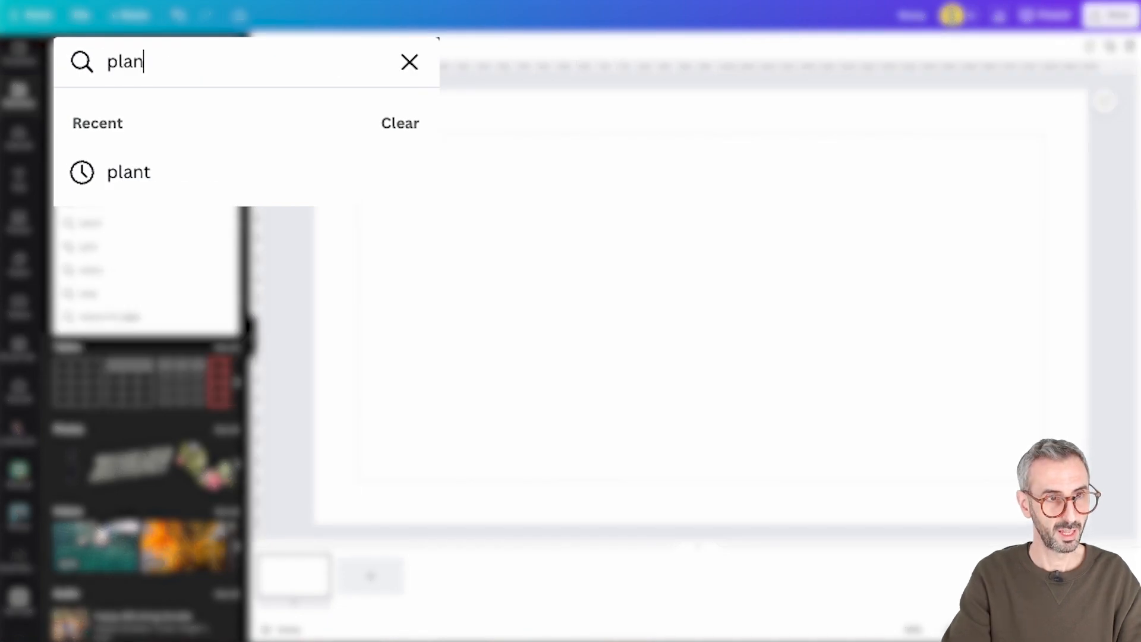
text(t)
key(Return)
scroll(95, 428, down, 1)
click(98, 423)
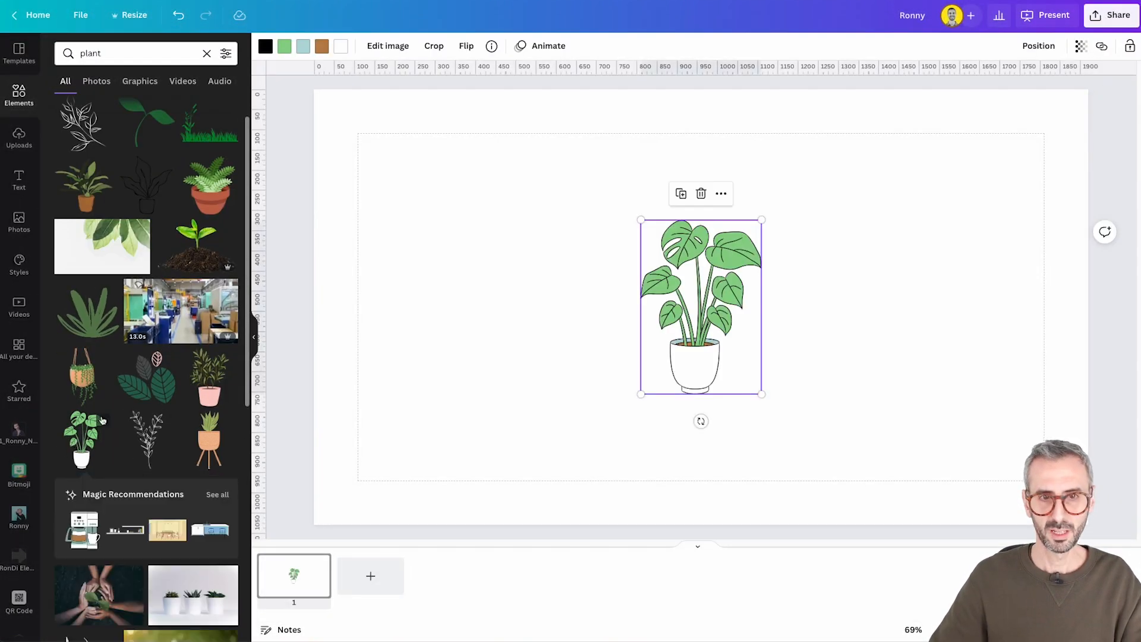
drag(720, 301, 929, 301)
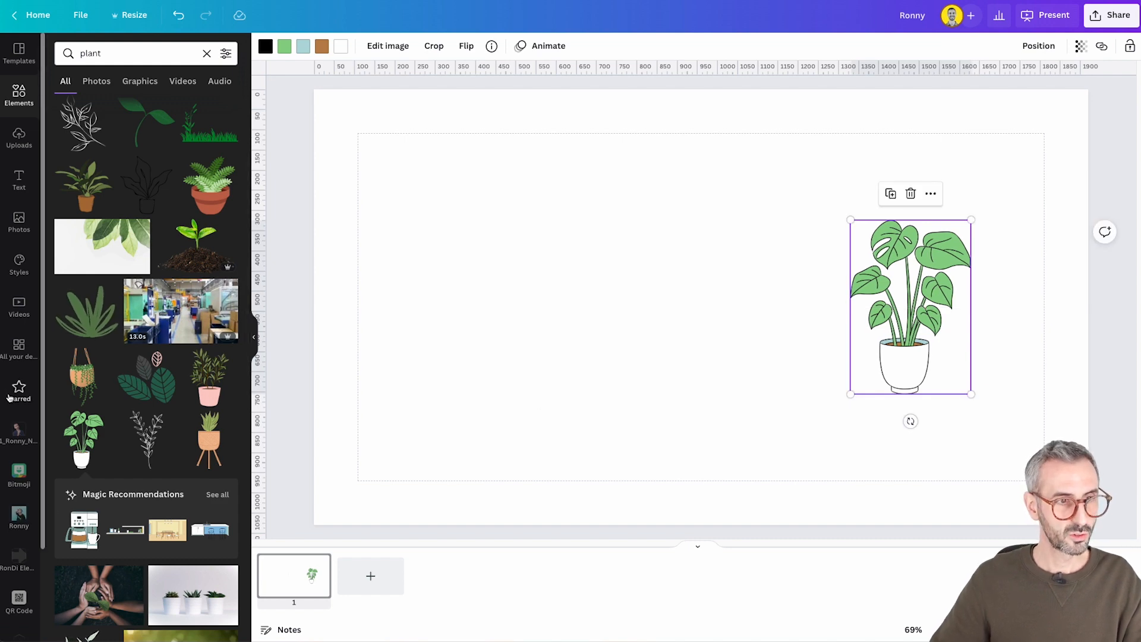
Add the uploaded shrugging cartoon character in pink shorts and place it in the left half of the page
click(19, 140)
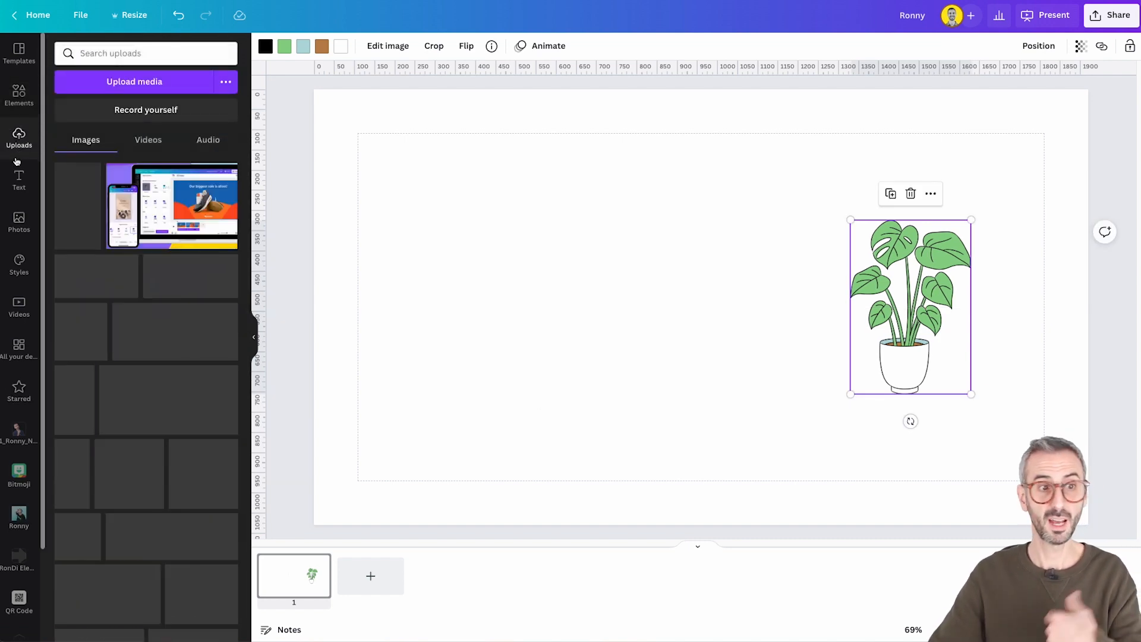
scroll(146, 450, down, 2)
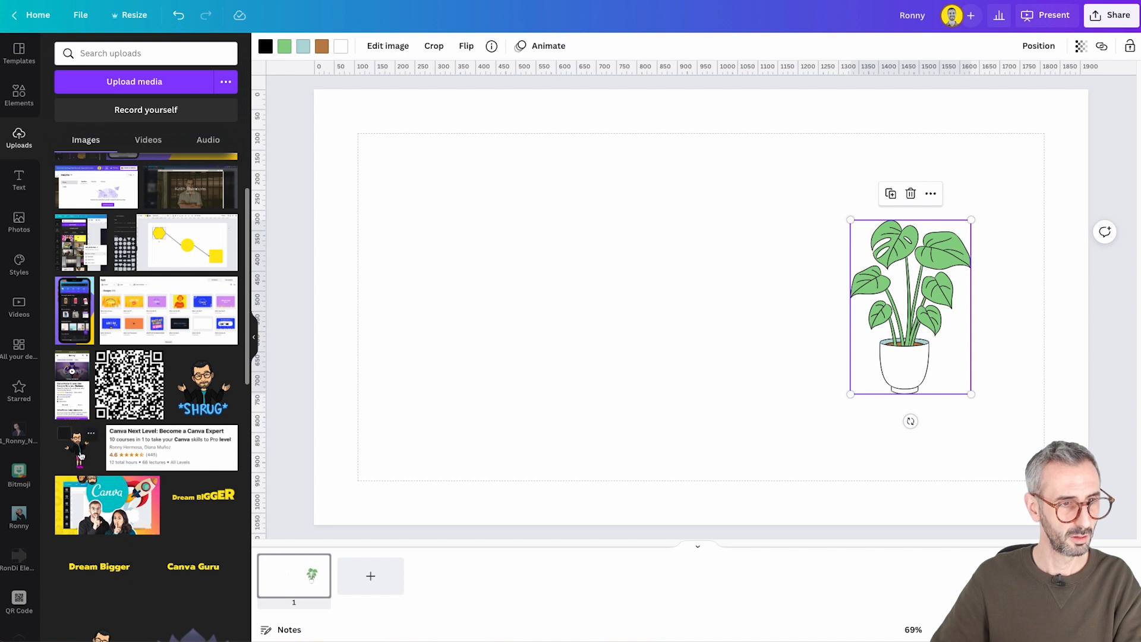
click(64, 434)
click(84, 450)
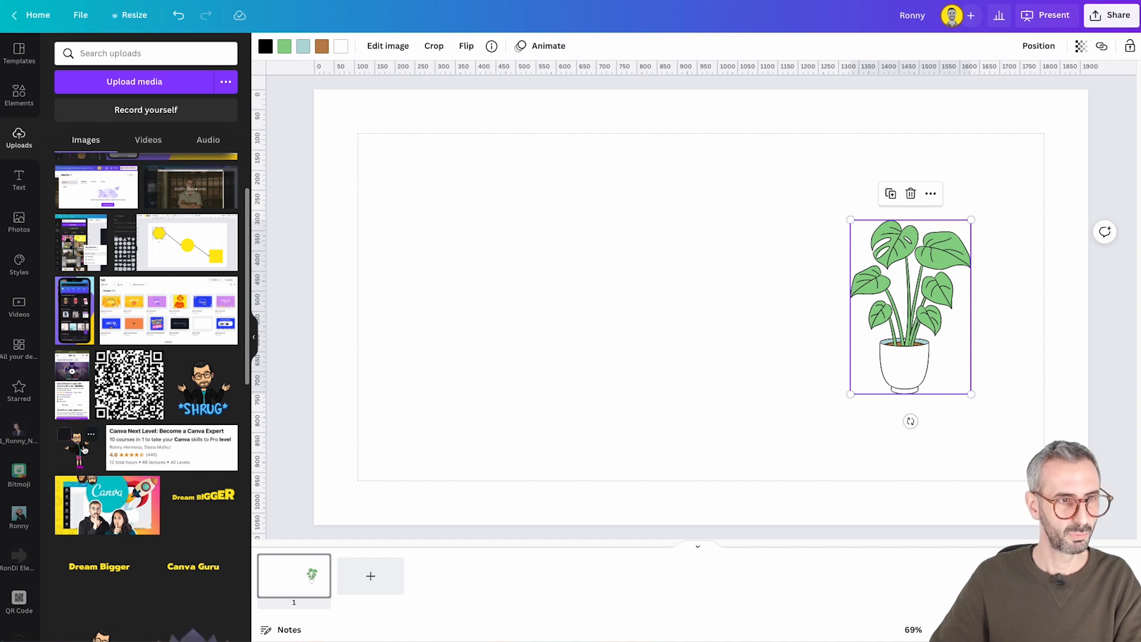
click(86, 448)
drag(773, 309, 638, 307)
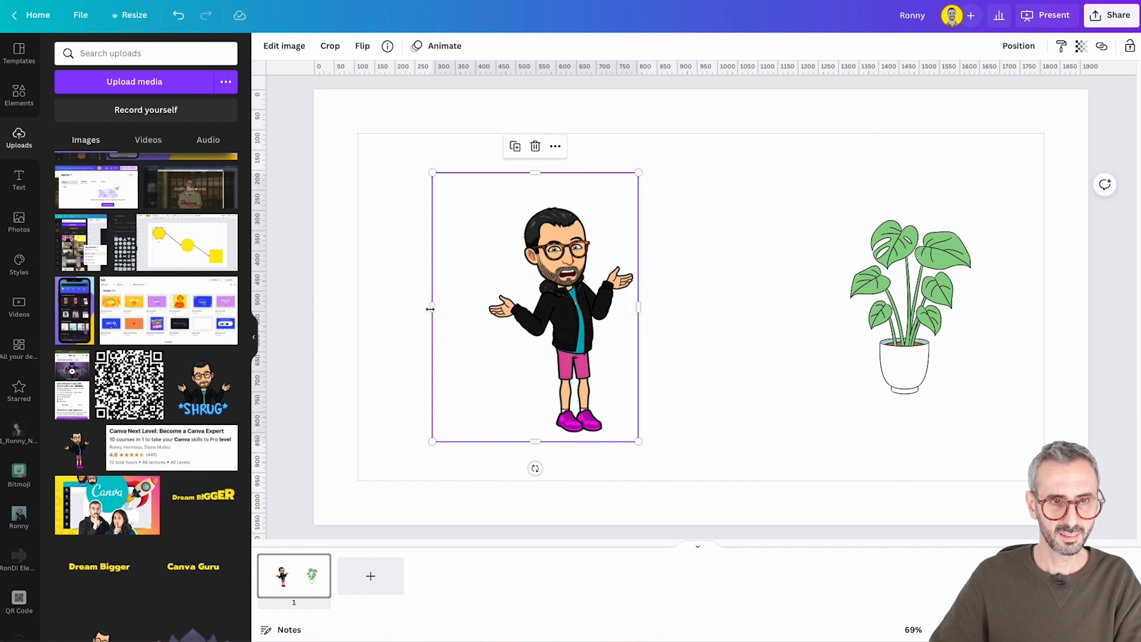
Crop the empty space from the left and upper edges of the cartoon character image
drag(430, 308, 483, 312)
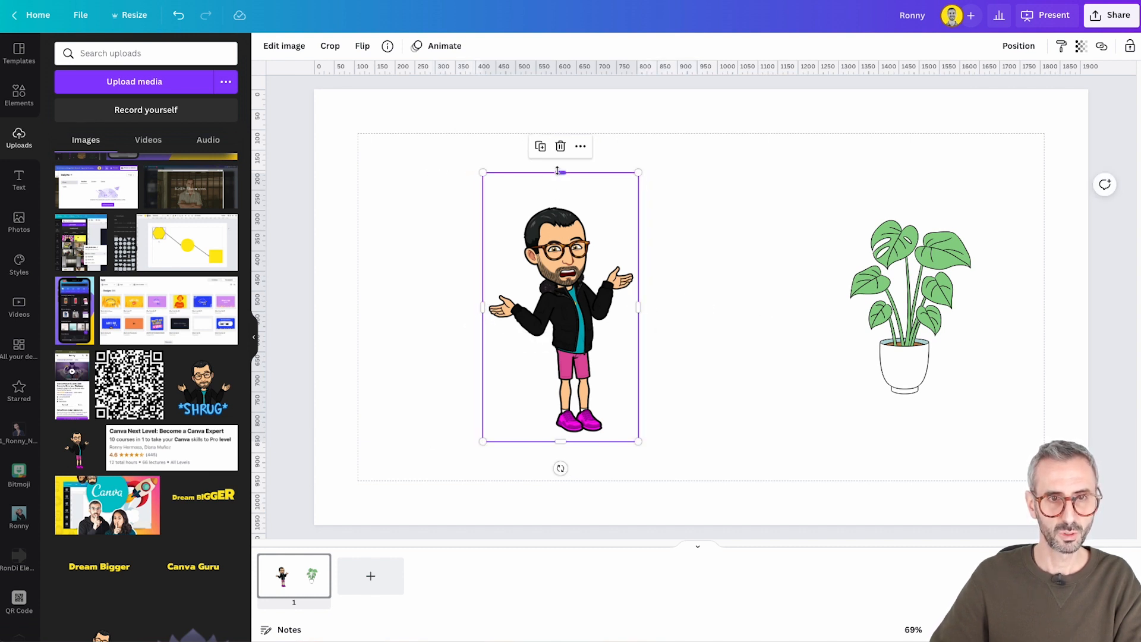
drag(557, 172, 561, 198)
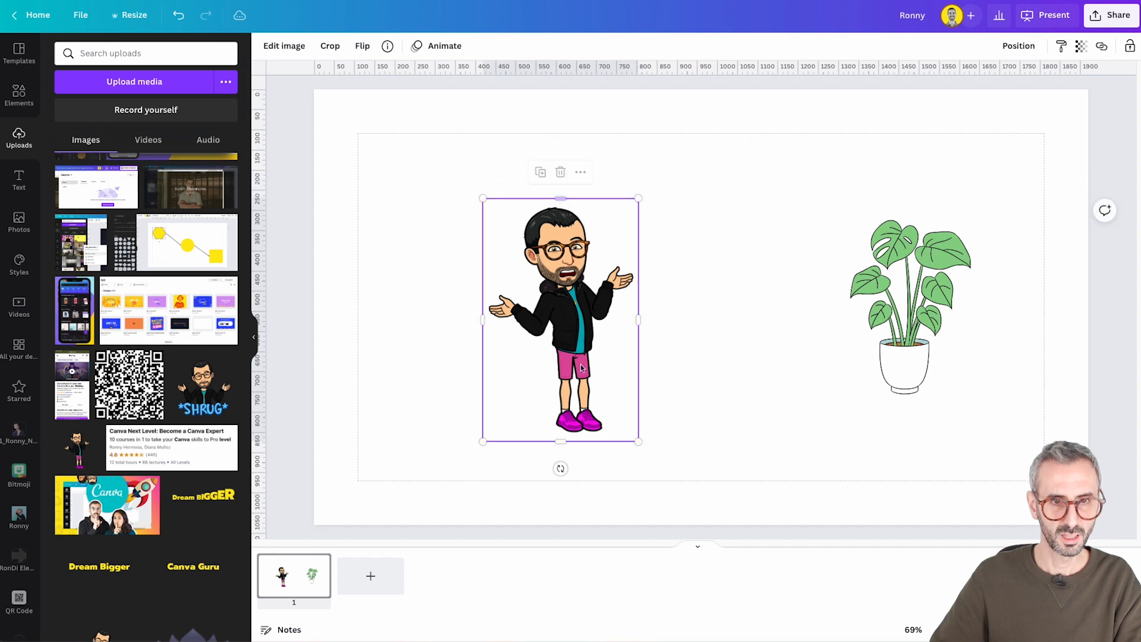
click(373, 180)
Add a plain solid line and place it horizontally below the cartoon character and the plant
click(19, 95)
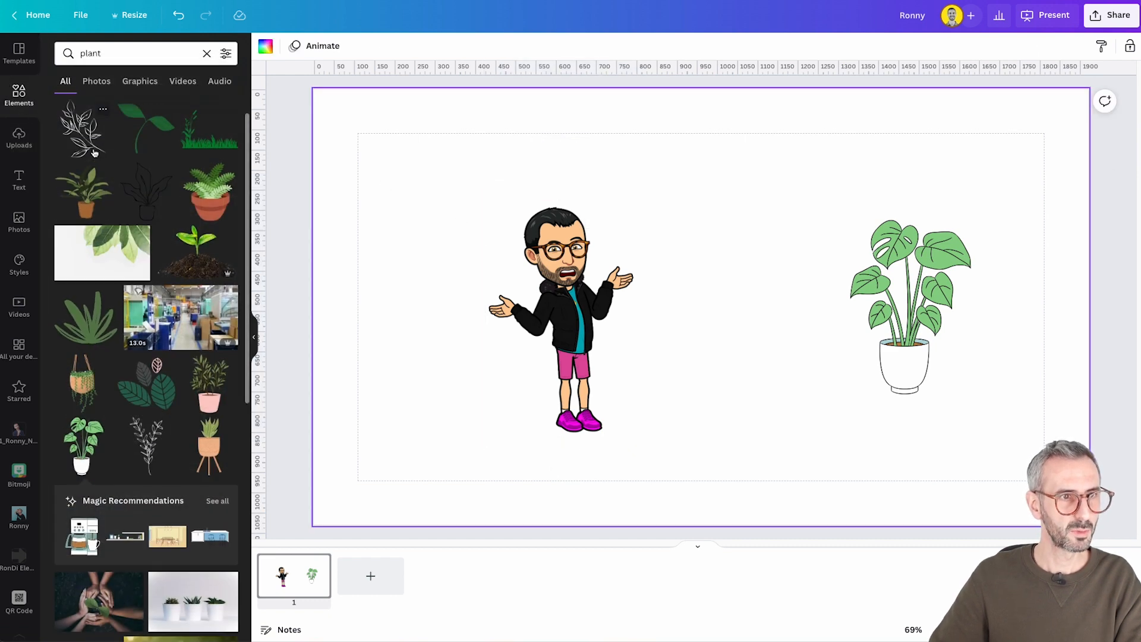
scroll(95, 154, up, 1)
click(207, 54)
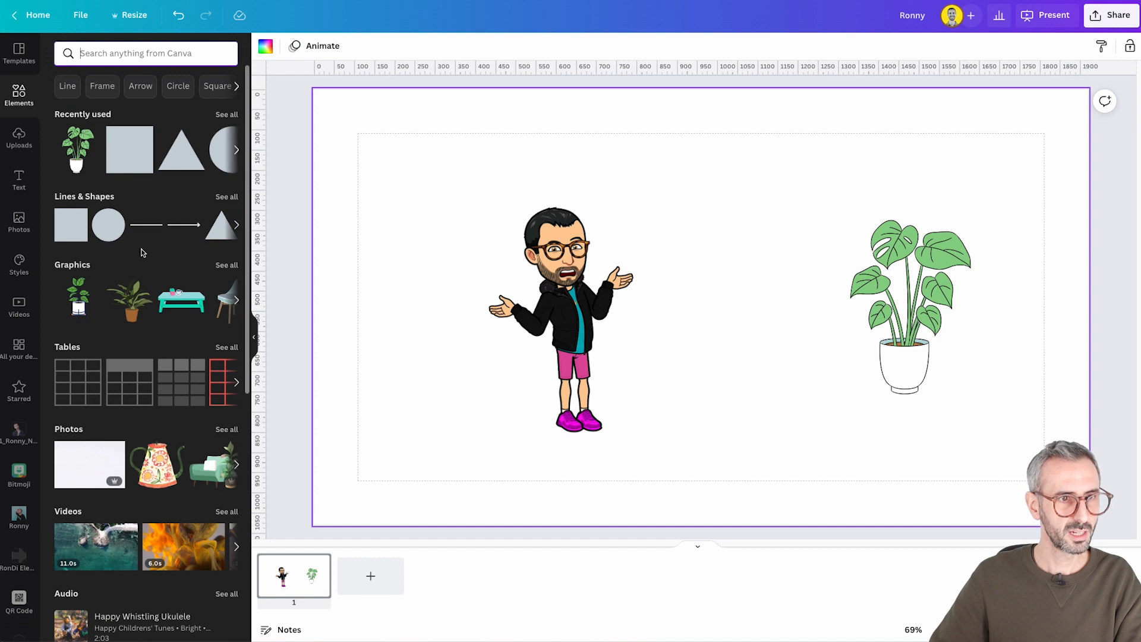
click(149, 227)
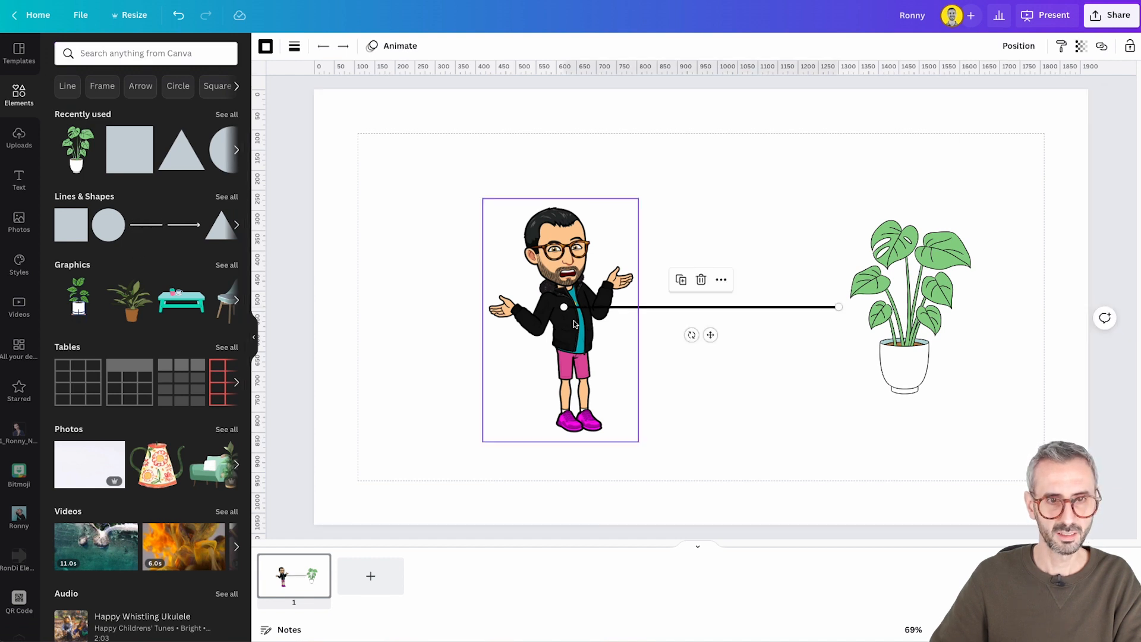
drag(612, 306, 565, 307)
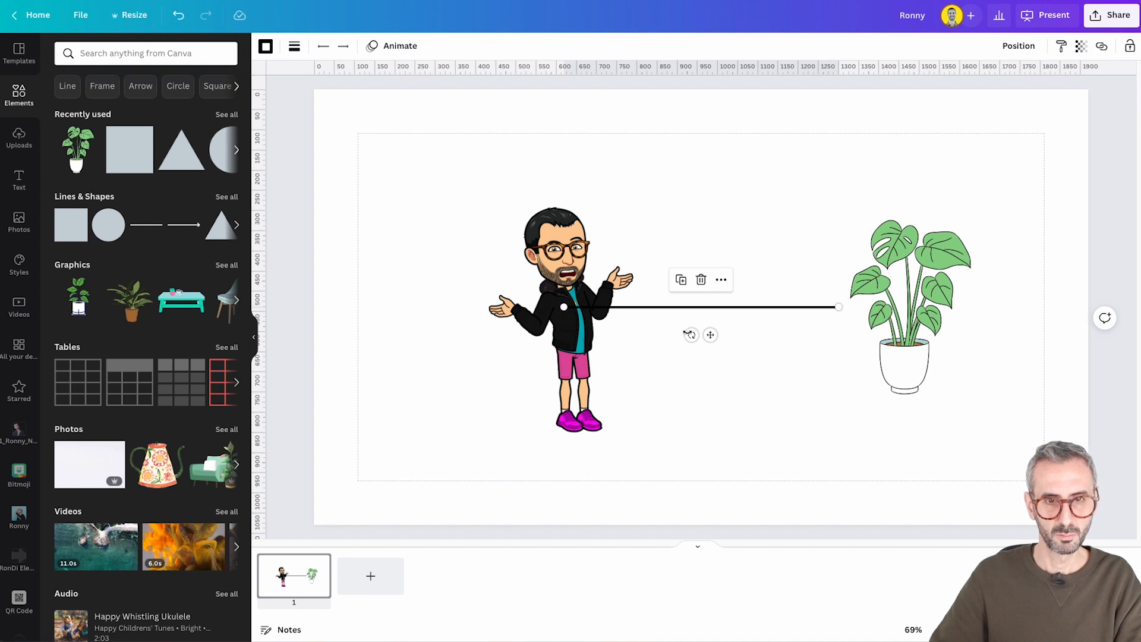
drag(706, 337, 789, 501)
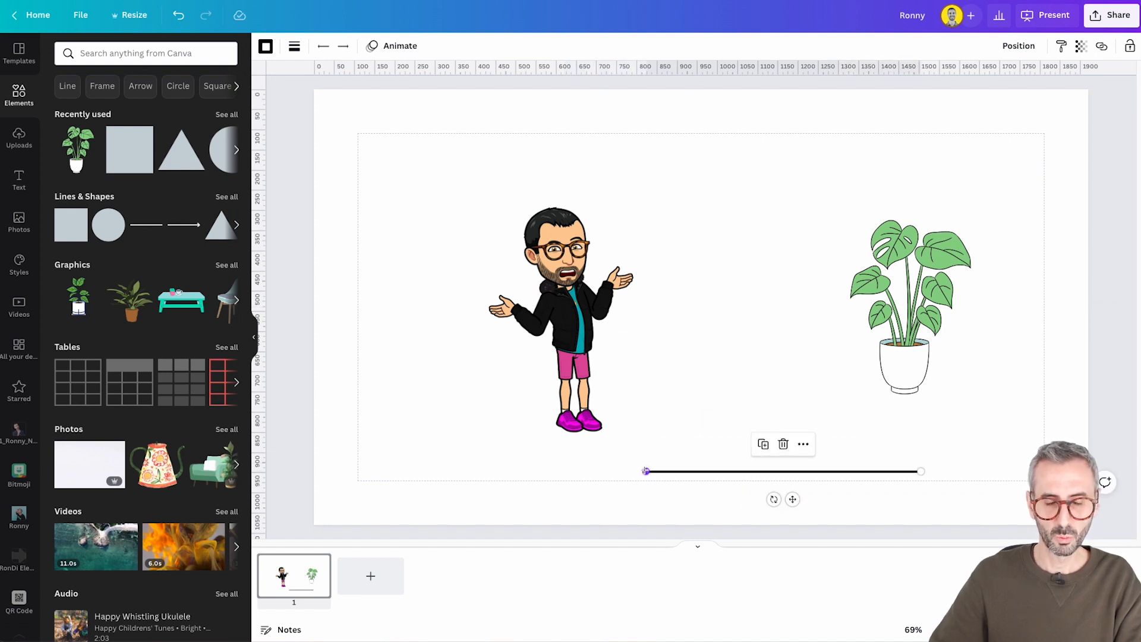
Attach the line's ends to the character's right side and the plant's left side, and shift both images up and to the right
drag(647, 464, 641, 323)
drag(921, 470, 954, 333)
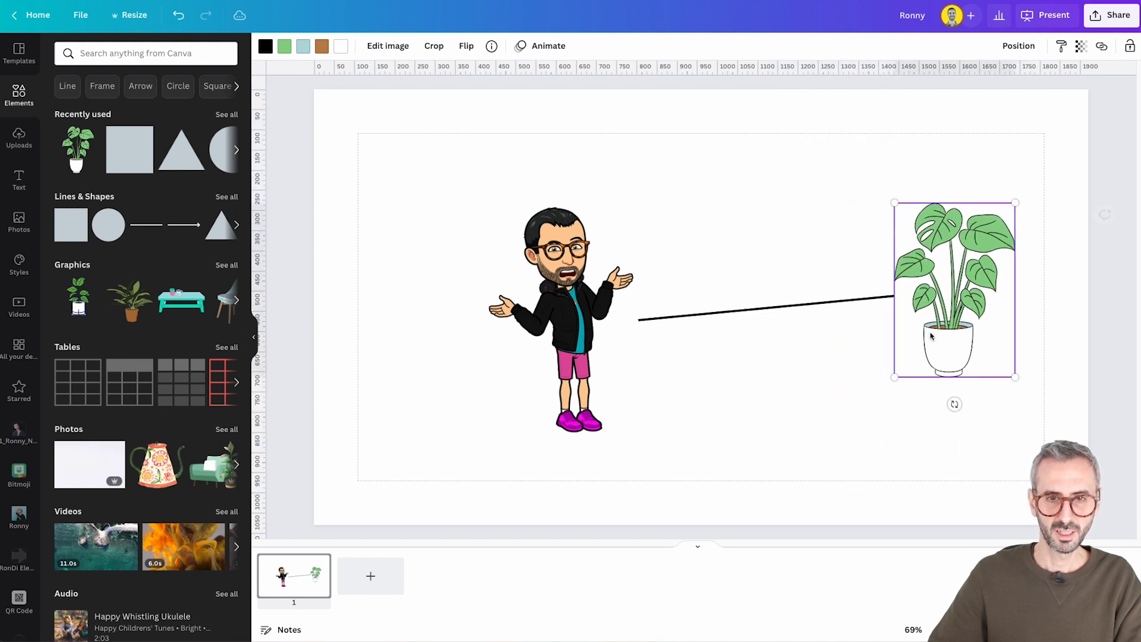
drag(611, 321, 652, 307)
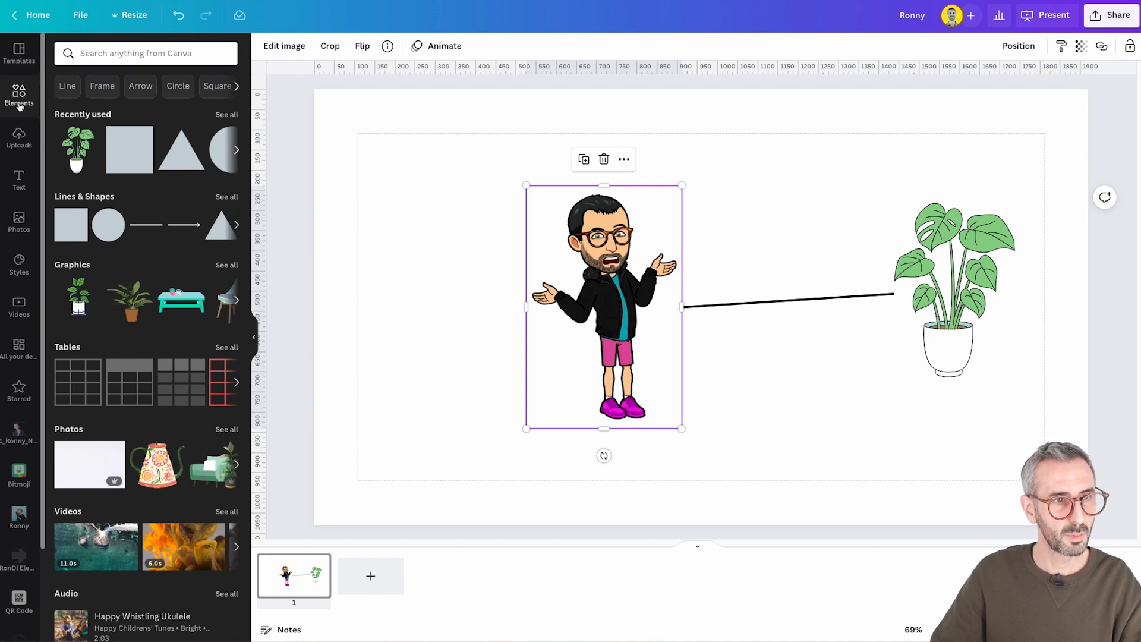
Browse the full Lines & Shapes collection to examine the shapes on offer
click(106, 52)
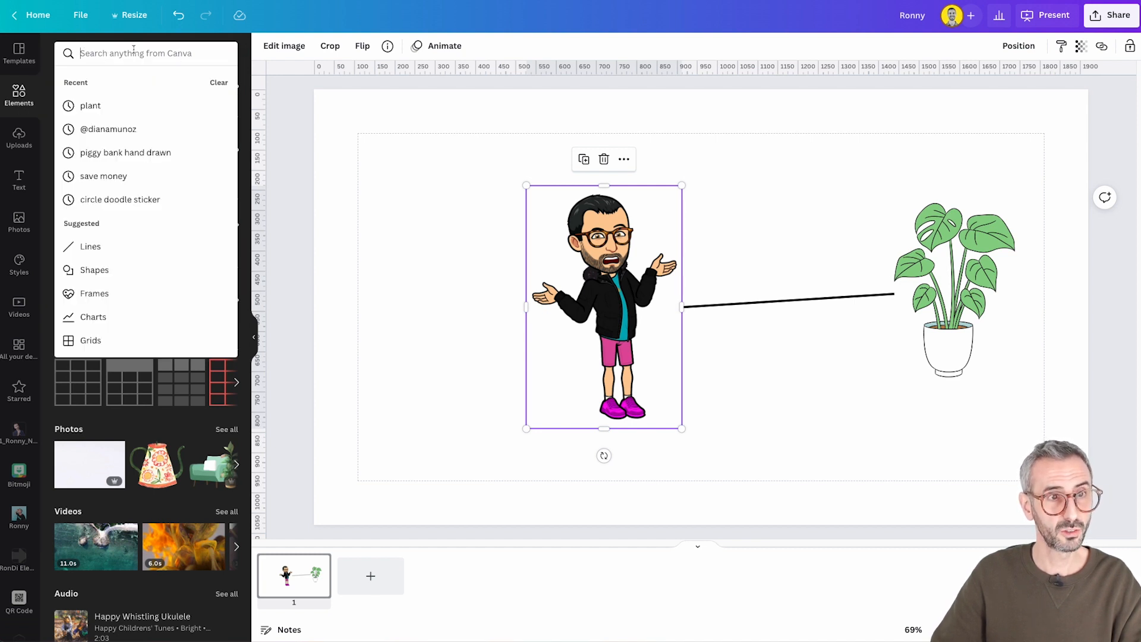
click(286, 123)
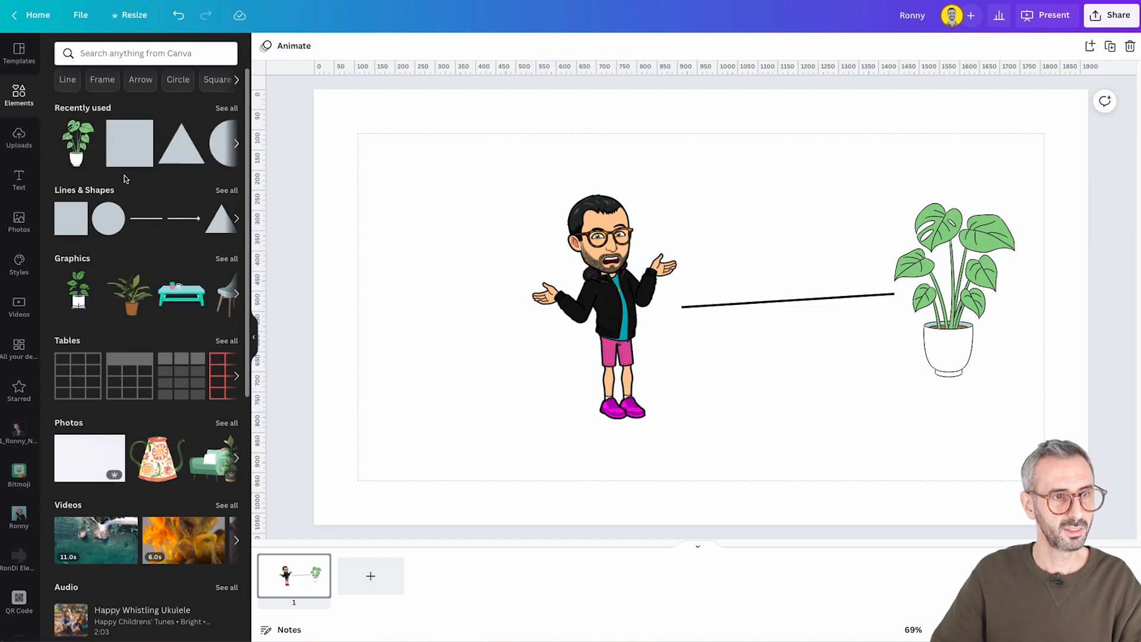
scroll(70, 179, down, 1)
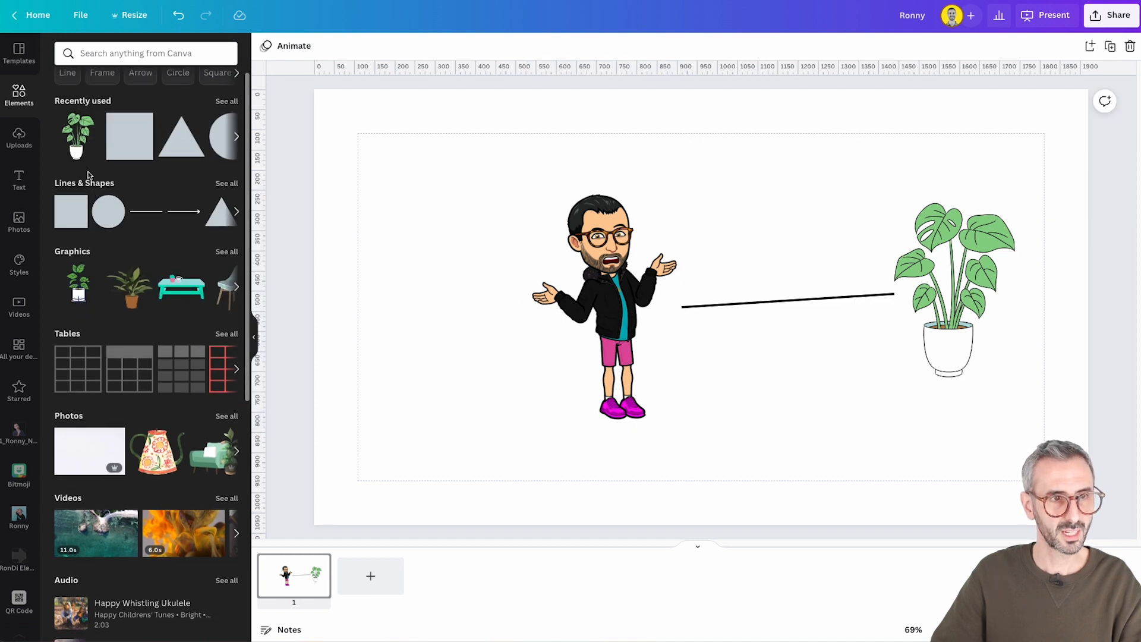
click(226, 184)
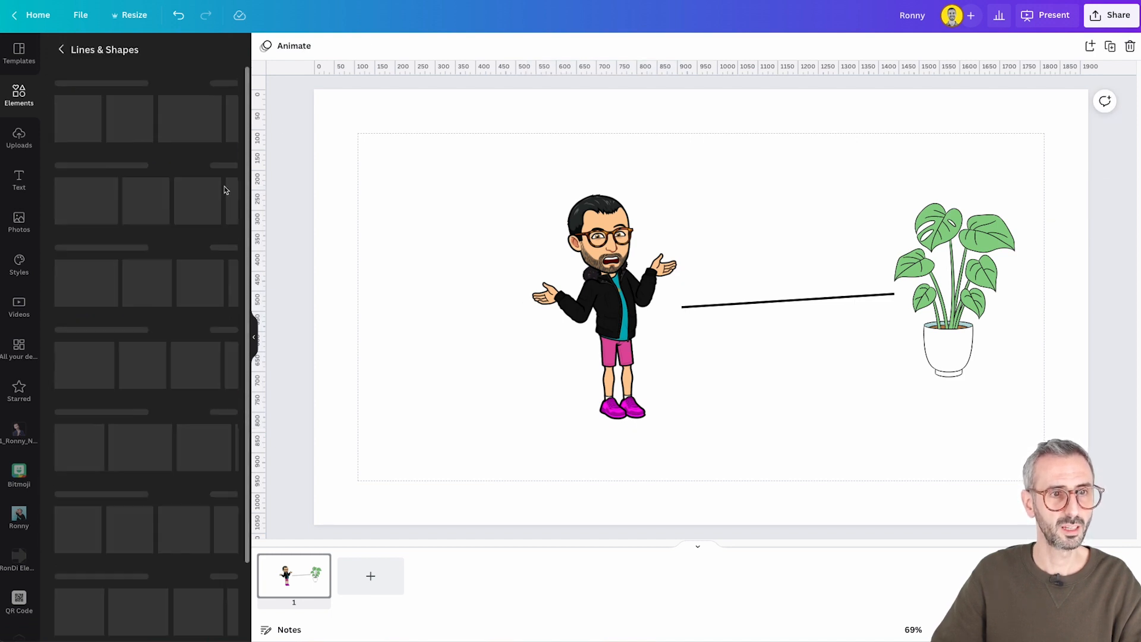
scroll(124, 369, down, 10)
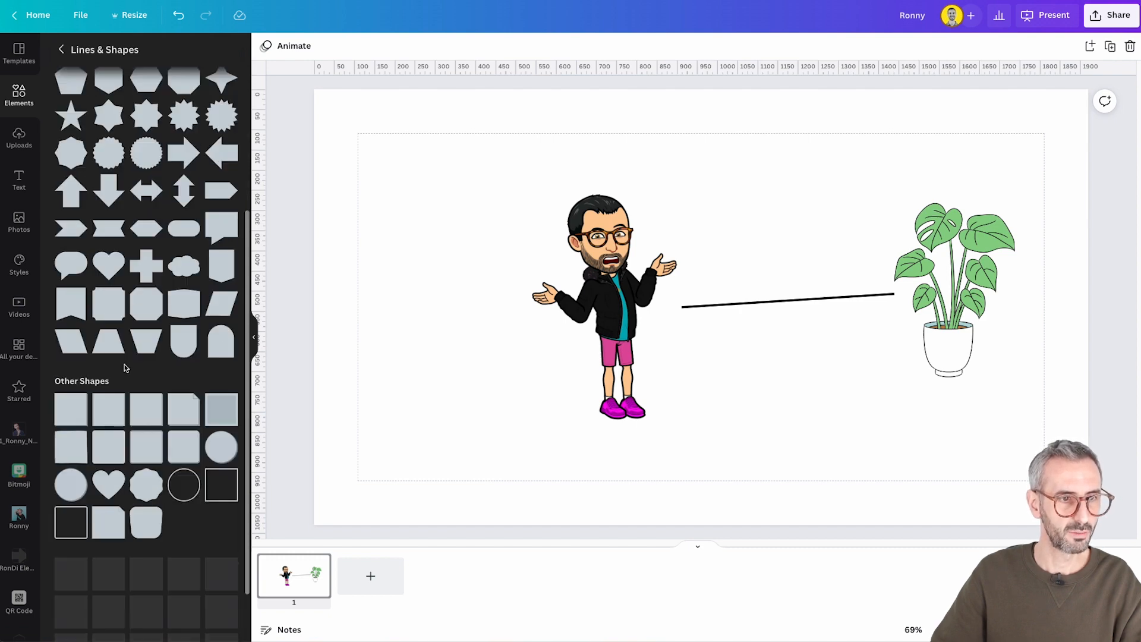
scroll(119, 474, up, 3)
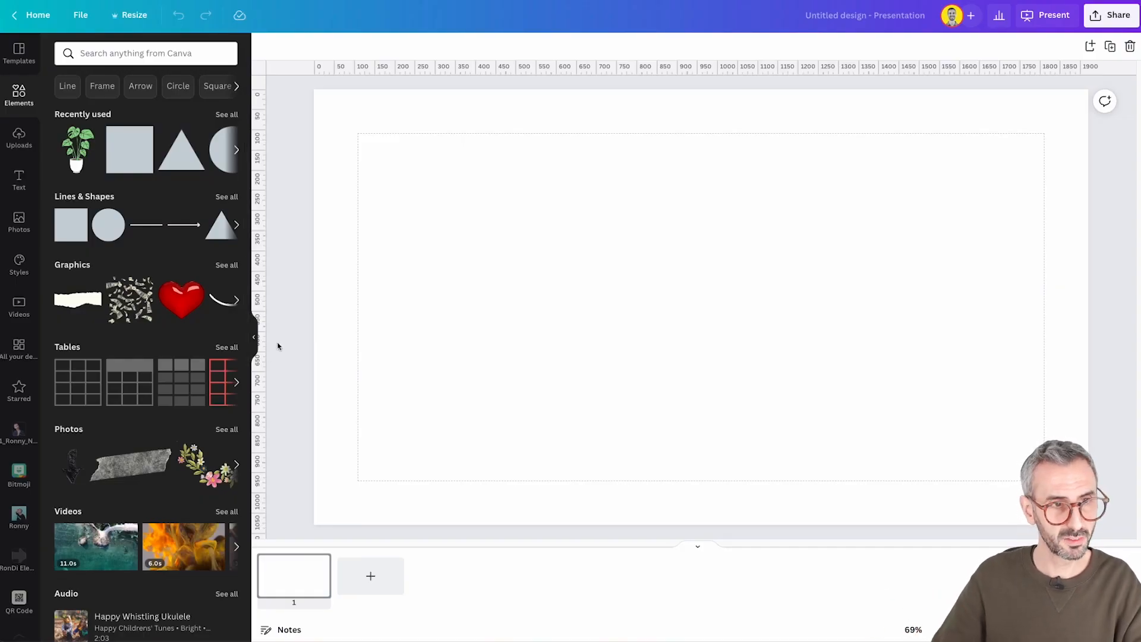
Open the full Stickers collection in the element library of the blank presentation
scroll(206, 412, down, 3)
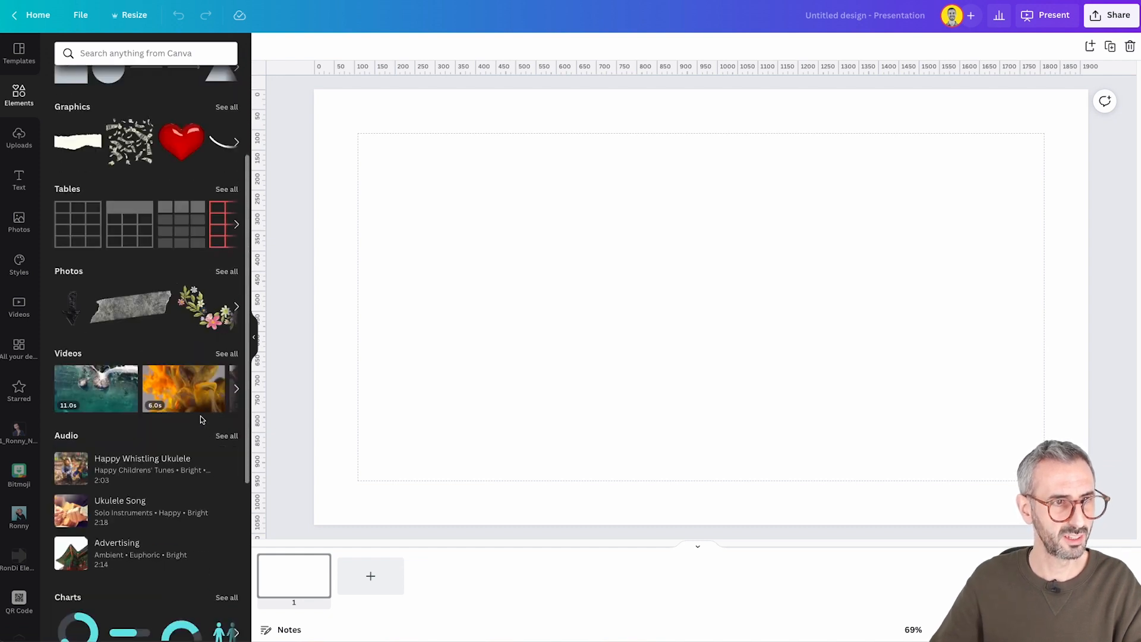
scroll(200, 415, up, 3)
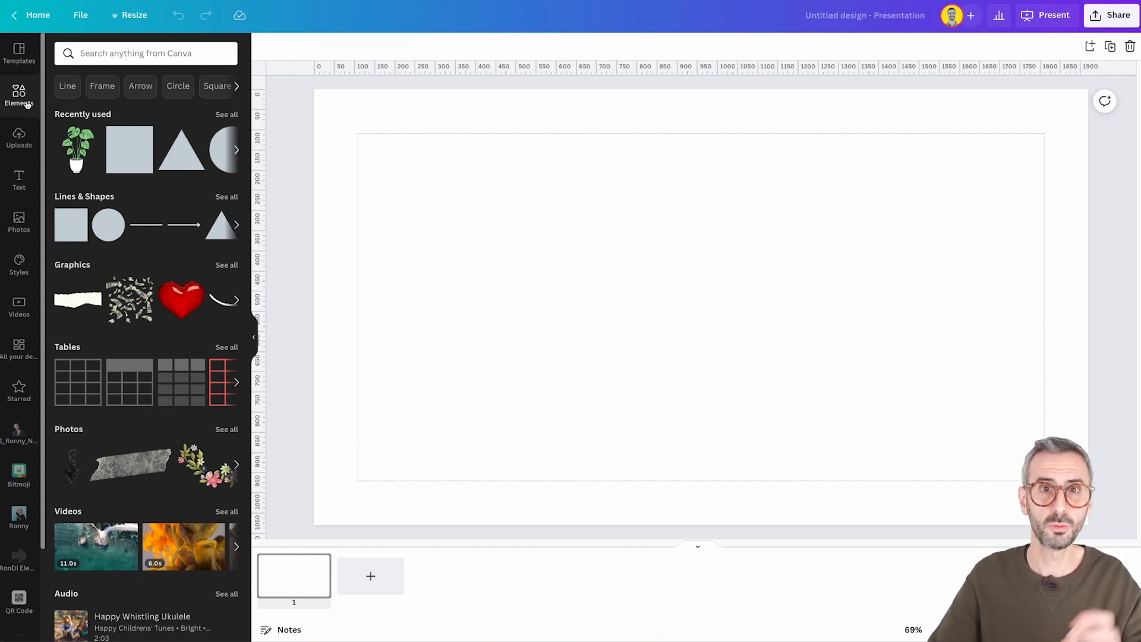
scroll(141, 401, down, 7)
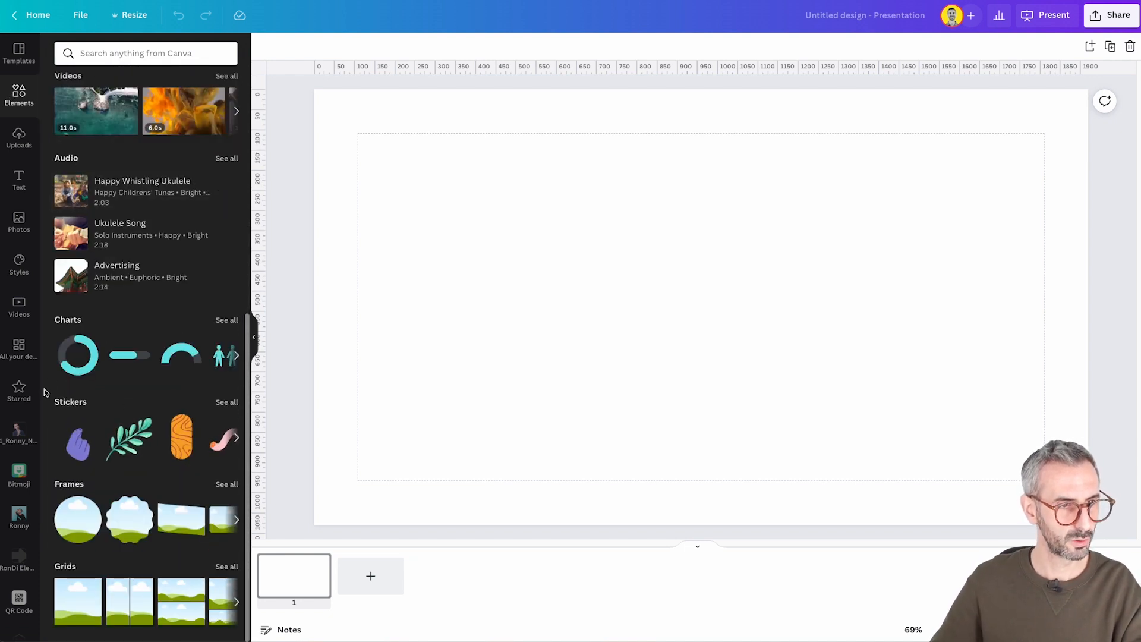
click(226, 403)
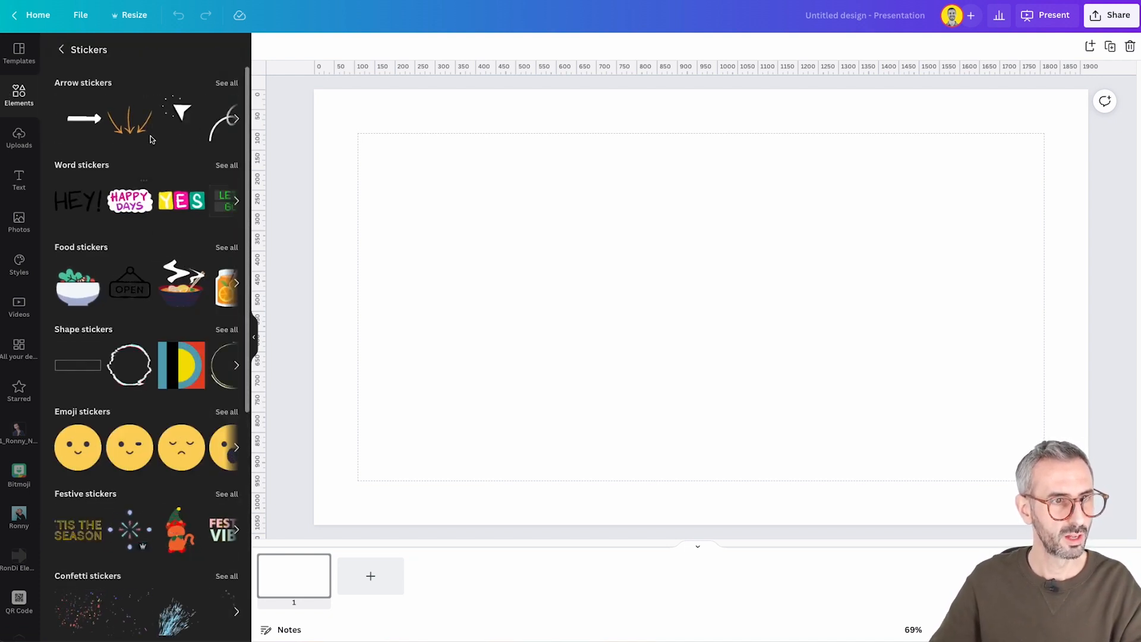
Save the orange triple-arrow sticker to the Animated Stickers folder inside the Assets folder
click(142, 106)
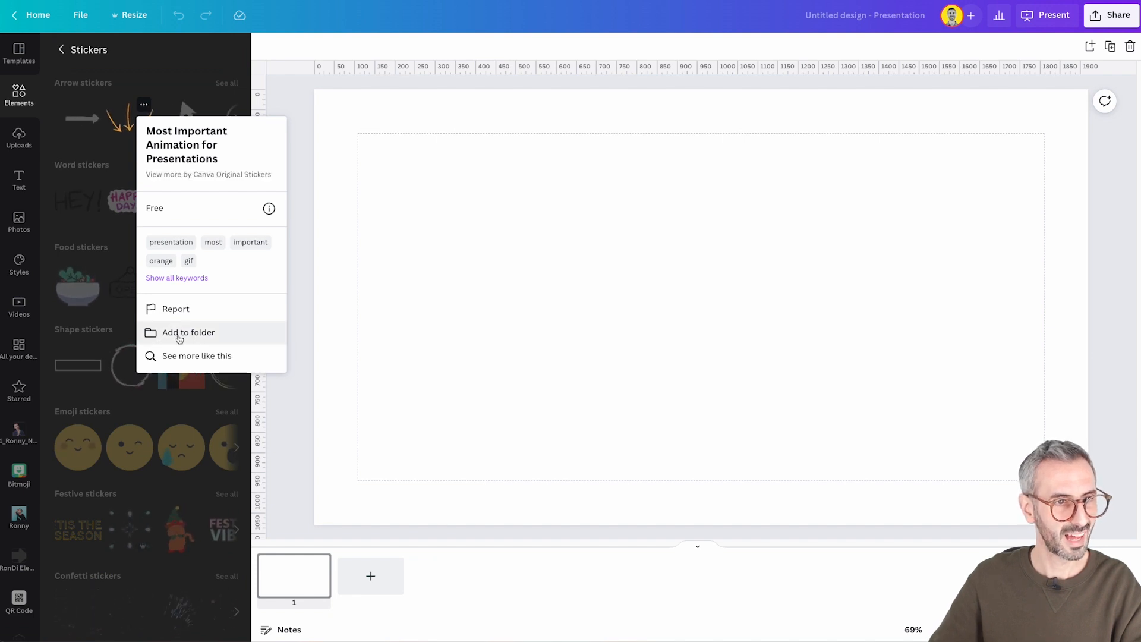
click(202, 333)
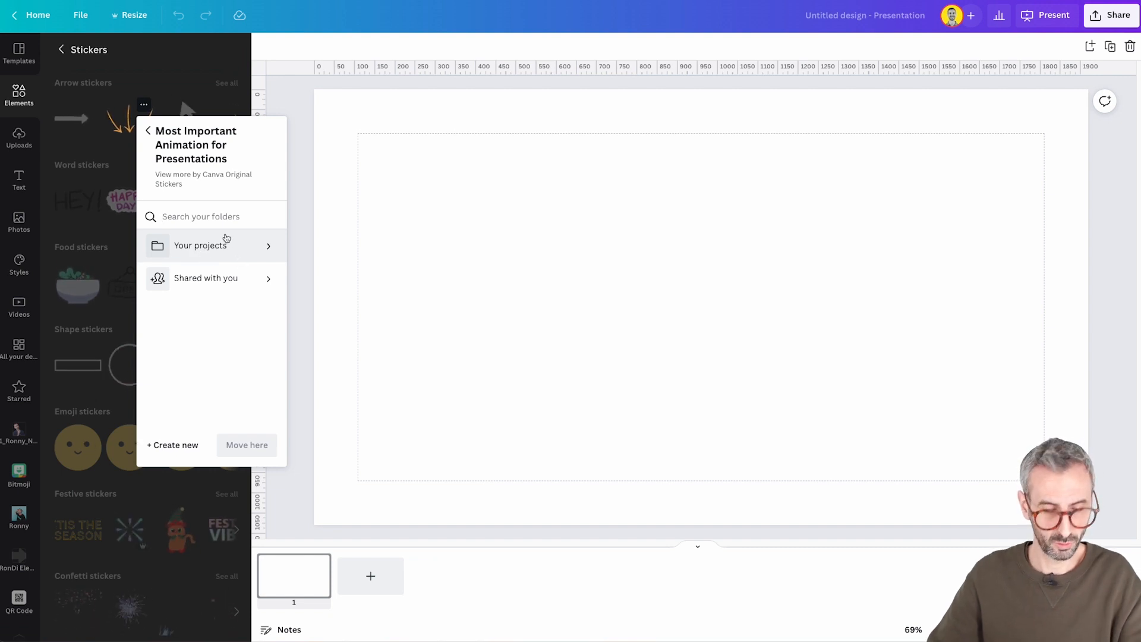
text(asset)
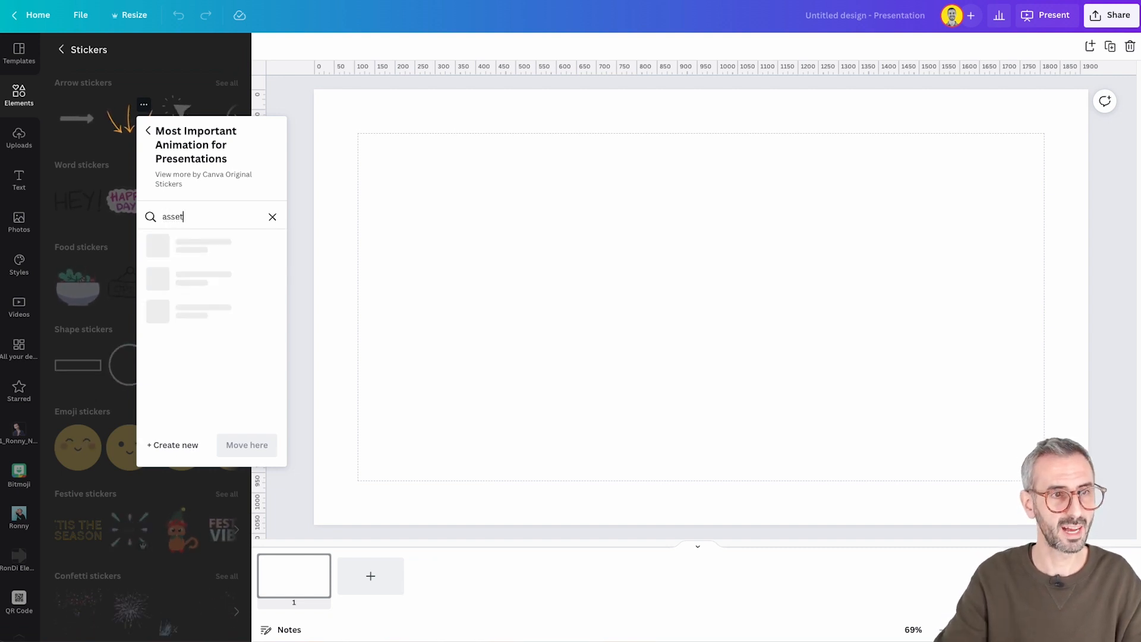
click(240, 254)
click(268, 248)
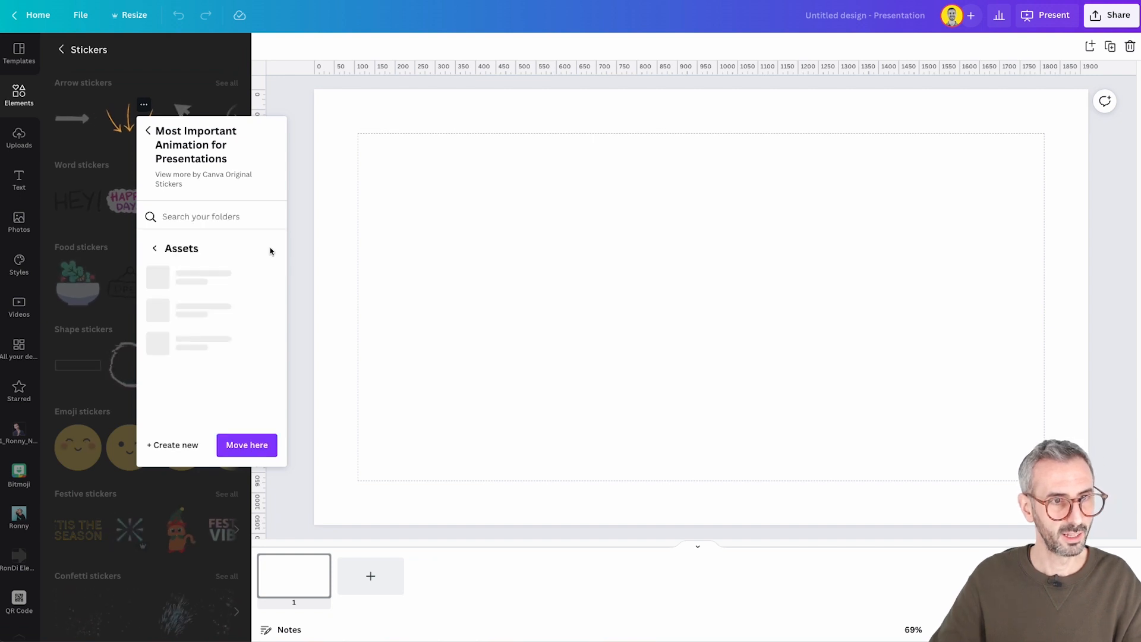
scroll(220, 292, down, 1)
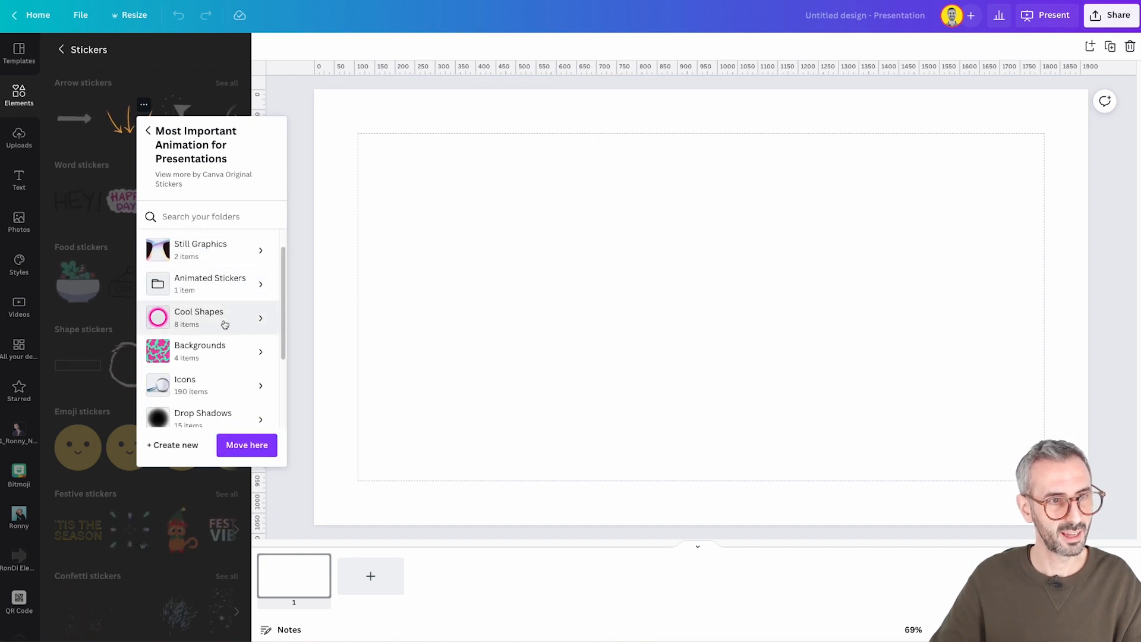
scroll(228, 332, down, 1)
click(217, 284)
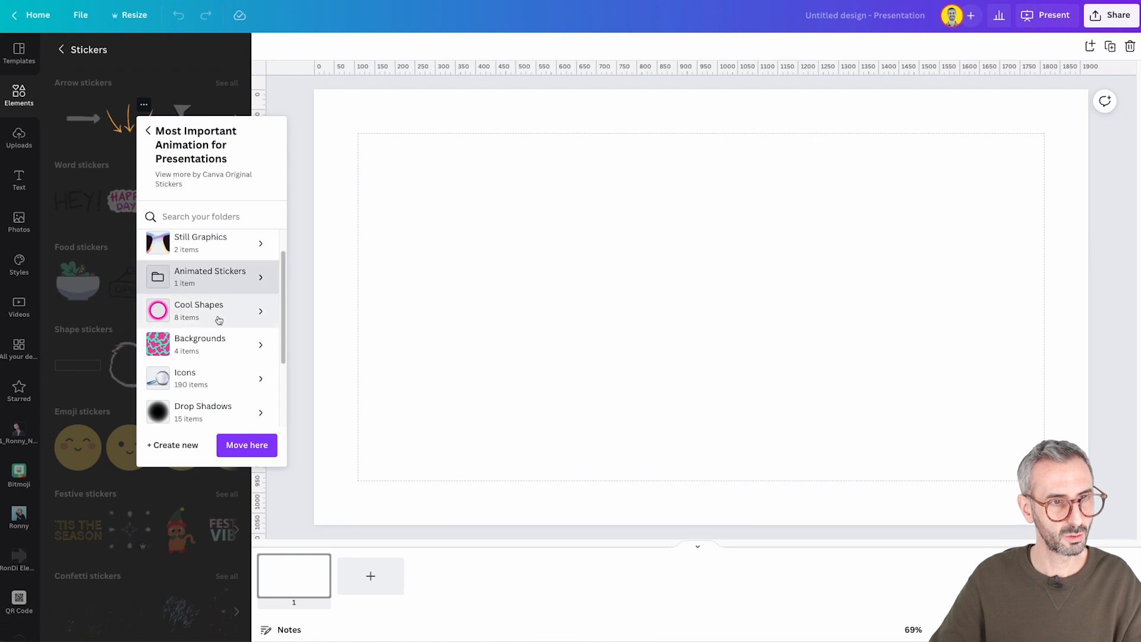
click(247, 445)
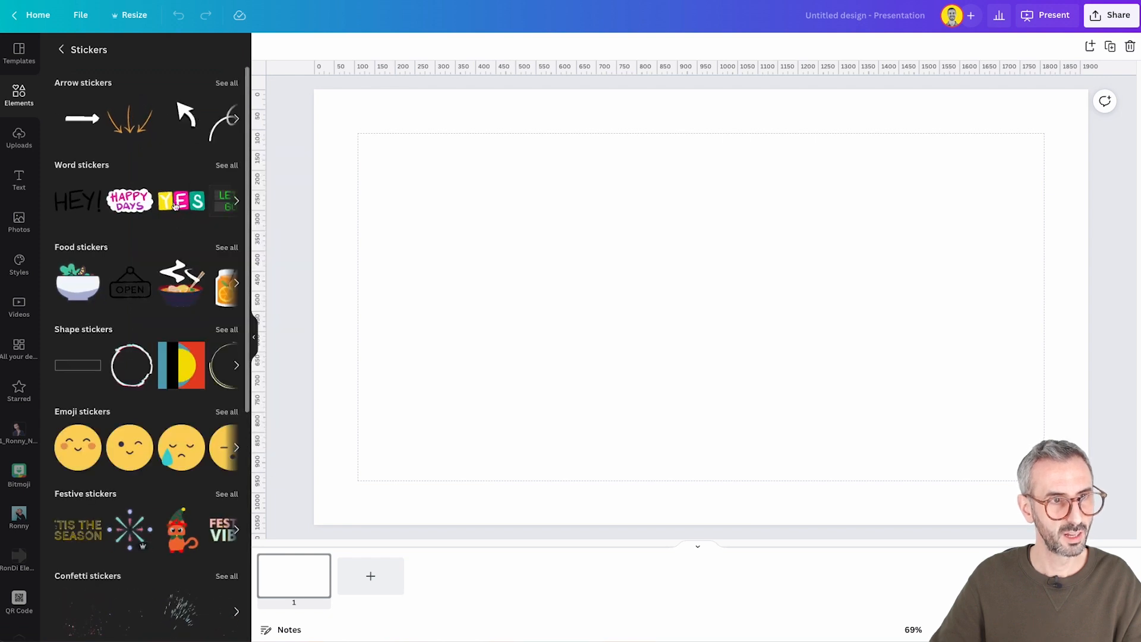
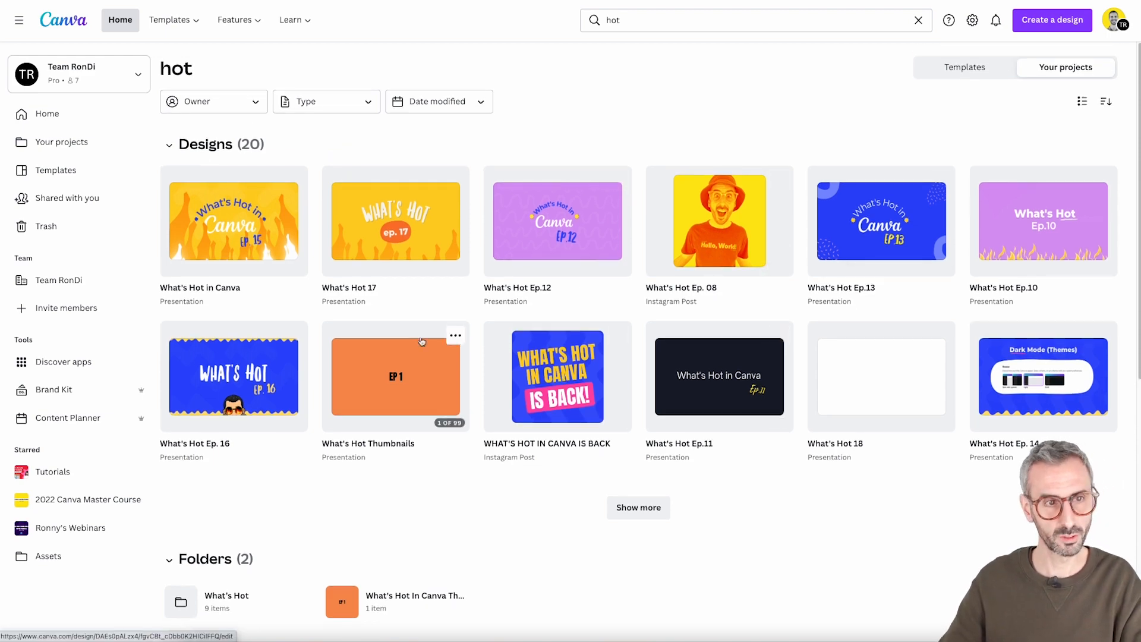
Look through the project search results for "hot" and limit them to items owned by the account holder
scroll(430, 380, down, 2)
scroll(416, 297, up, 2)
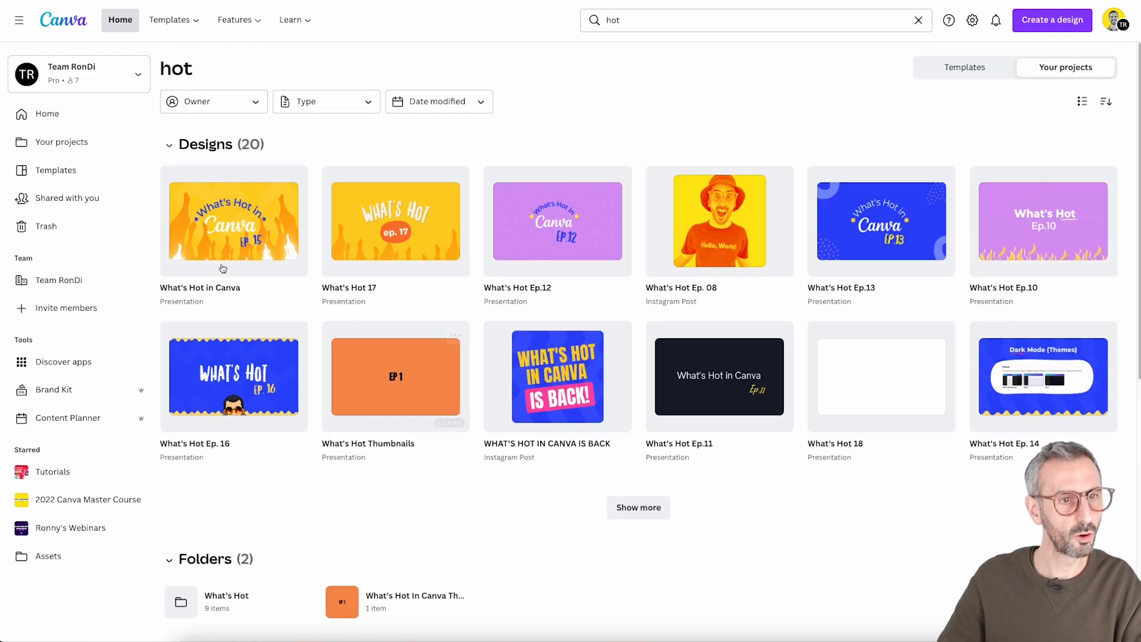
scroll(244, 442, down, 6)
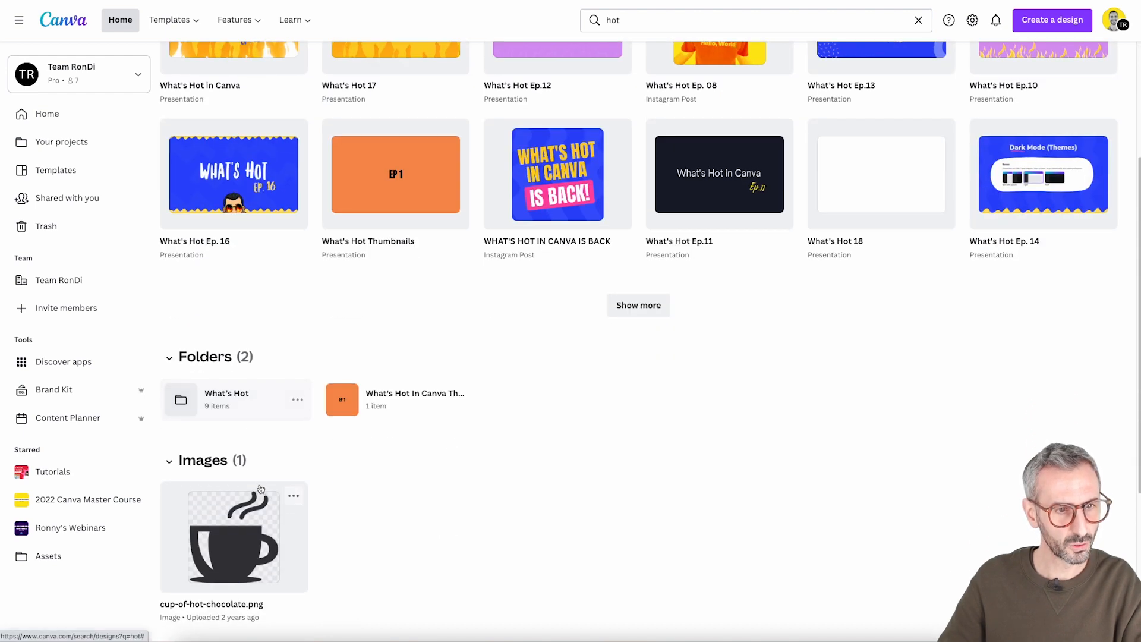
scroll(244, 442, down, 1)
scroll(261, 445, up, 7)
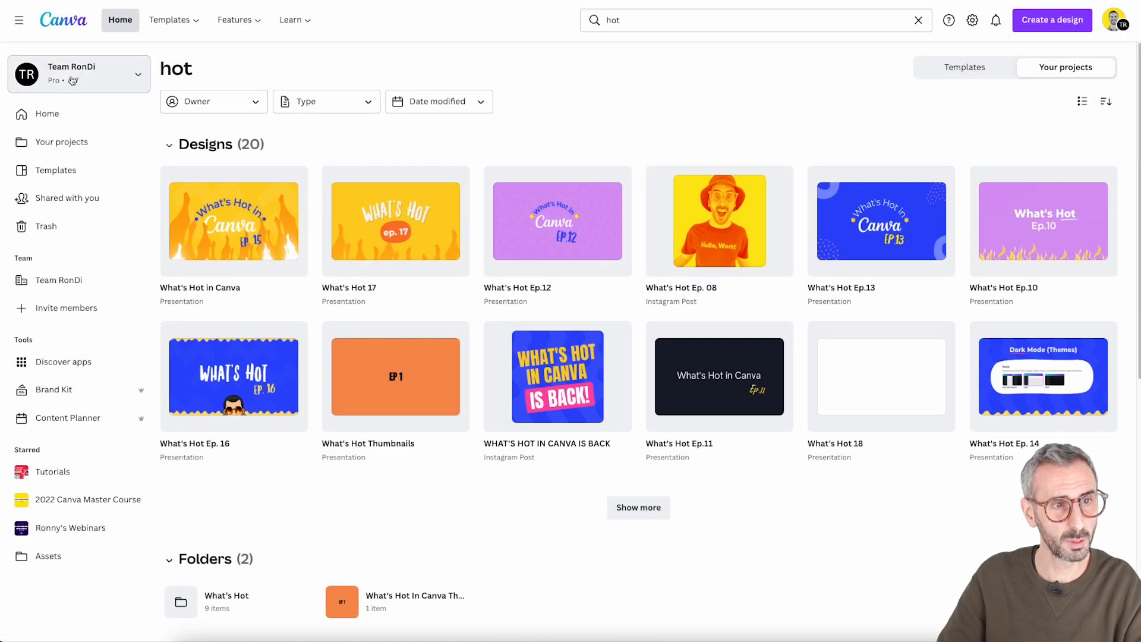
click(254, 105)
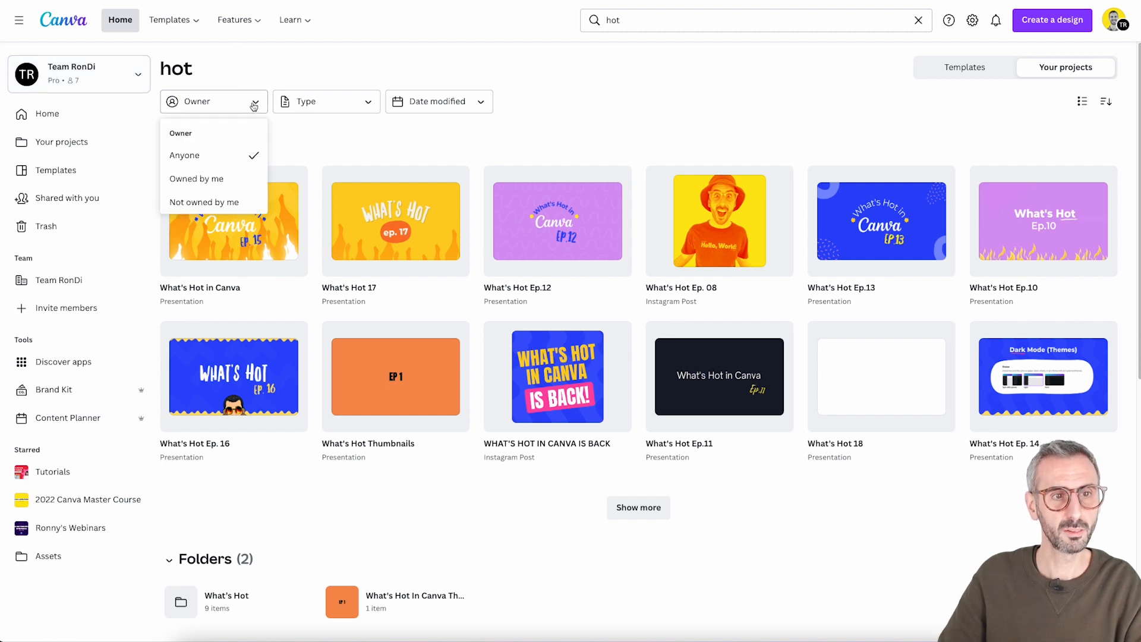
click(210, 180)
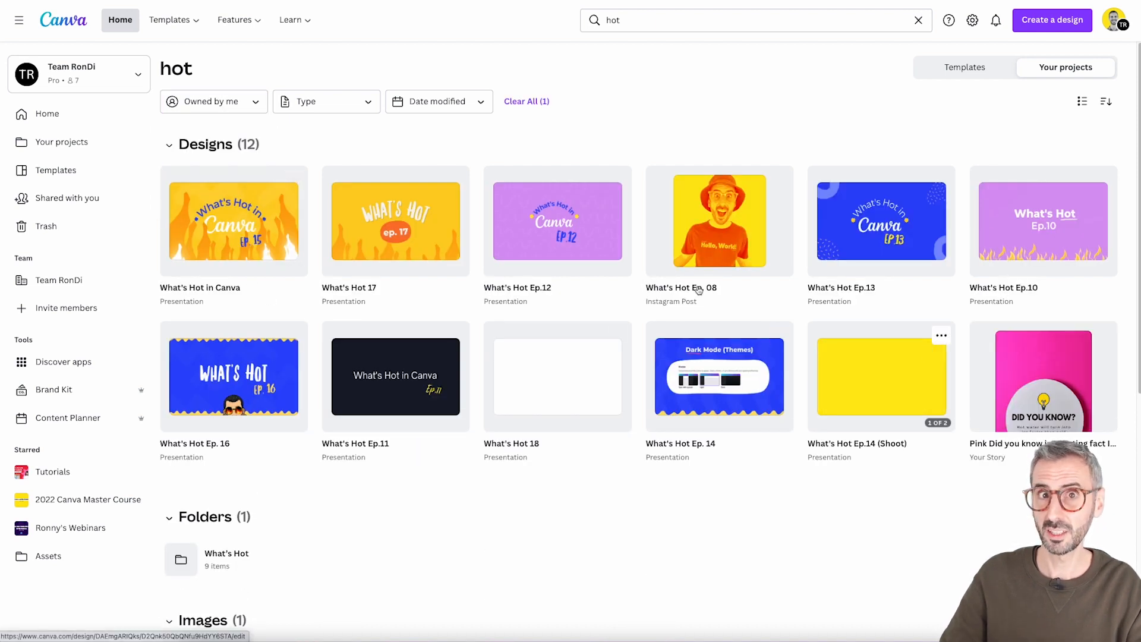
Filter the results to items not owned by the account holder and check the details of What's Hot Thumbnails and Design Trends - Carousel
click(255, 104)
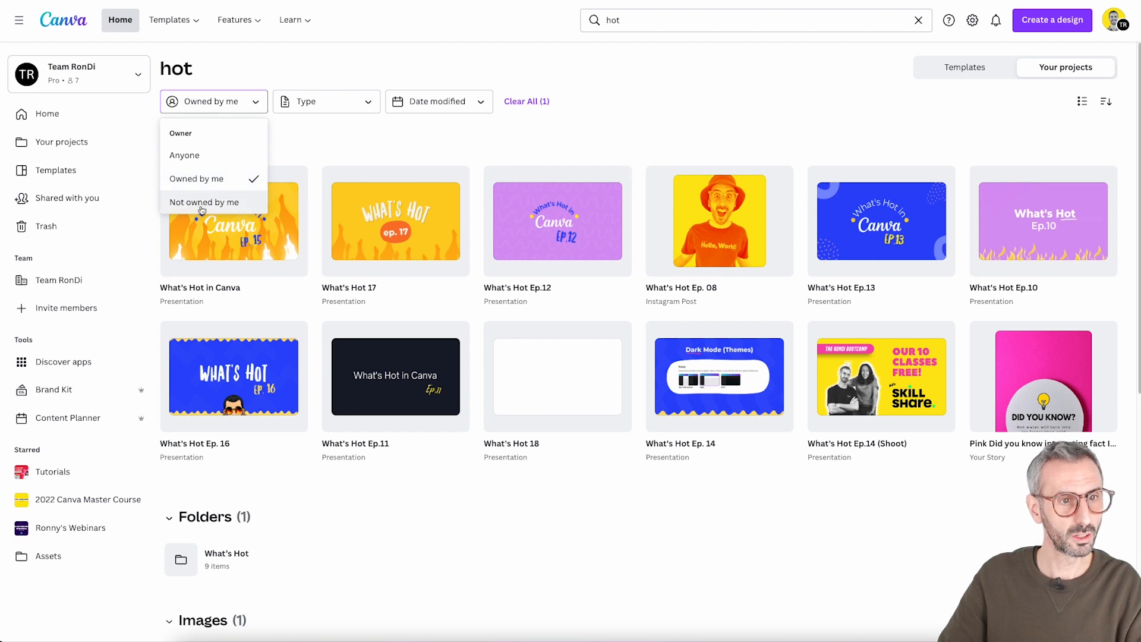
click(226, 205)
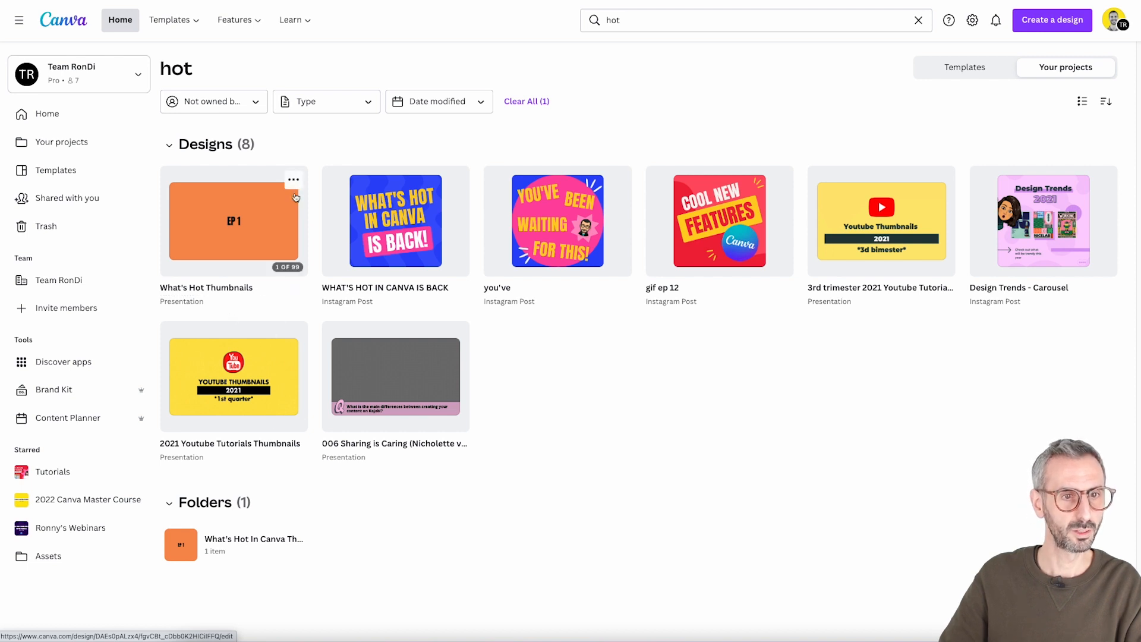
click(293, 180)
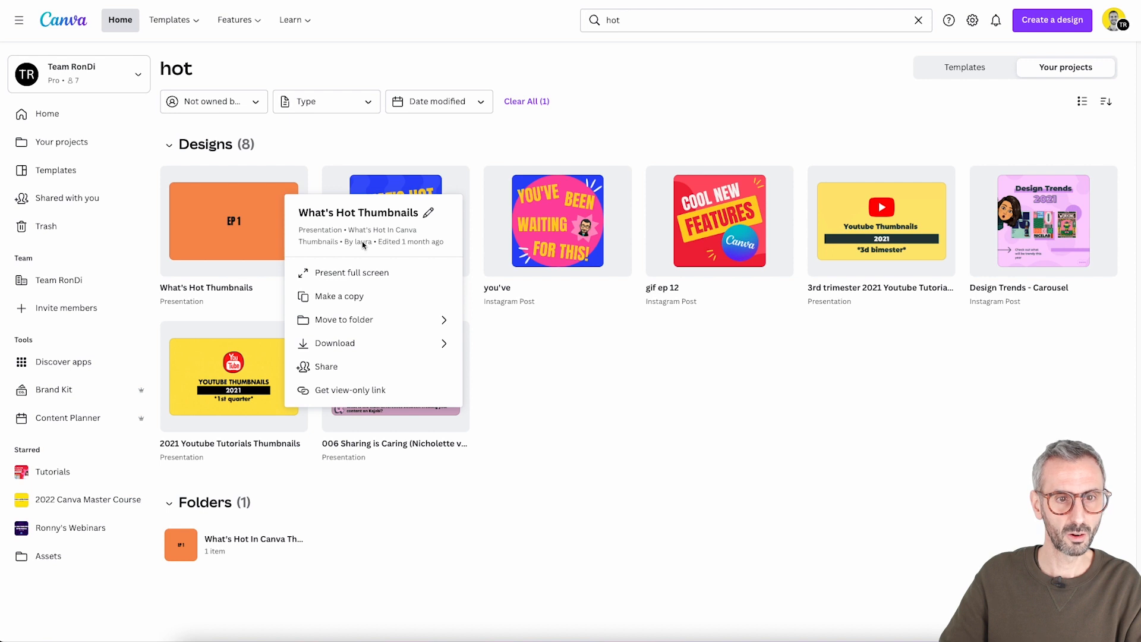
click(1103, 180)
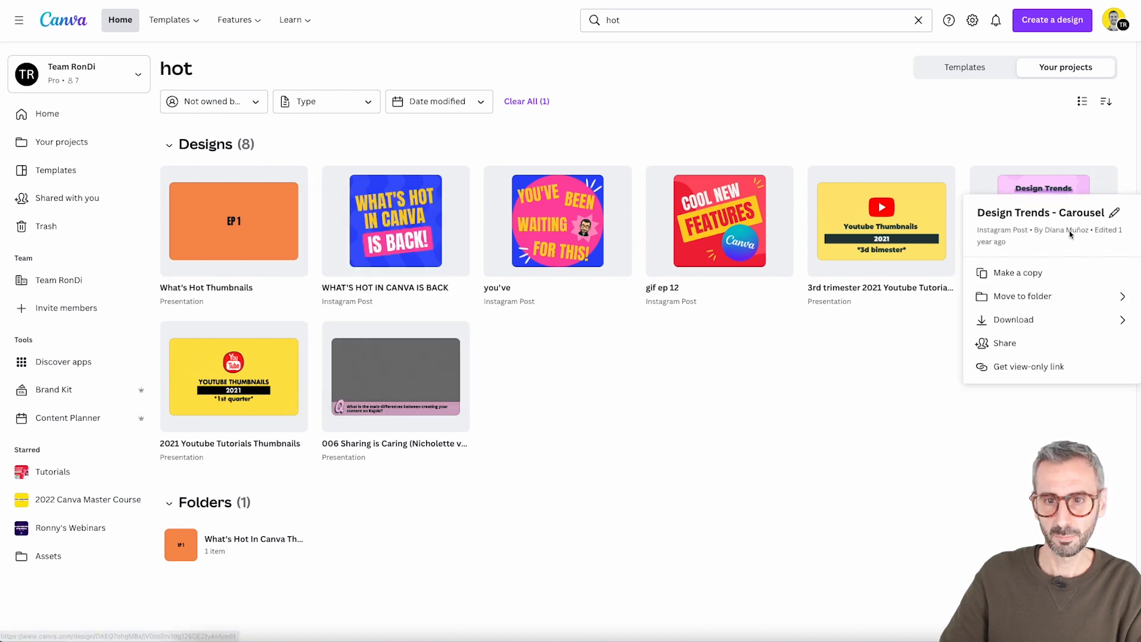
click(908, 381)
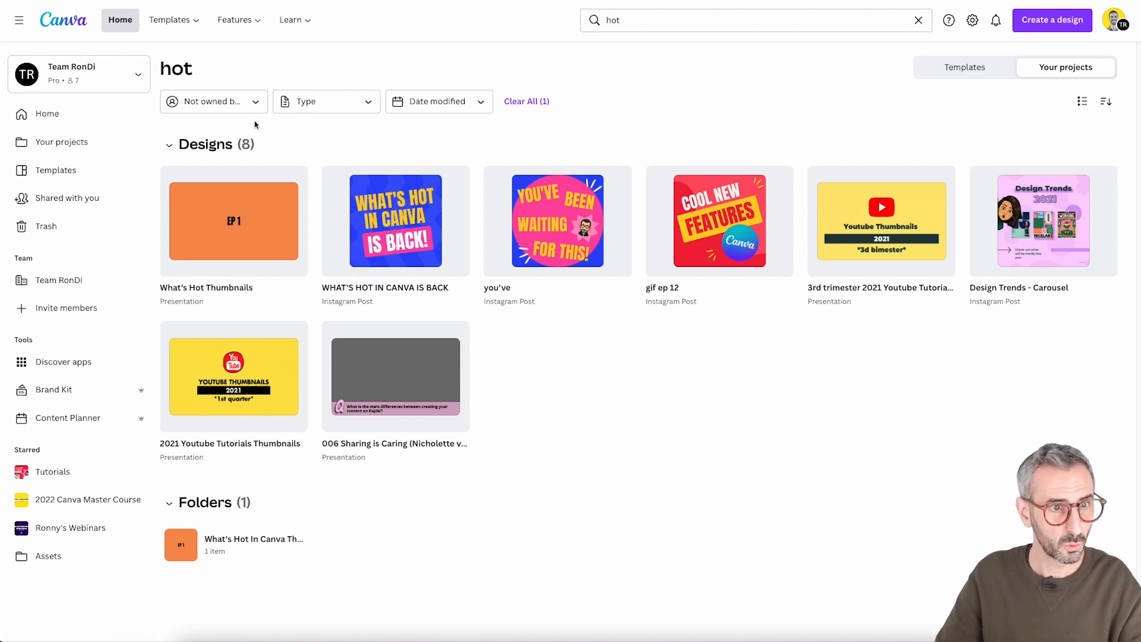
Reset the owner filter of the search results to Anyone
click(208, 104)
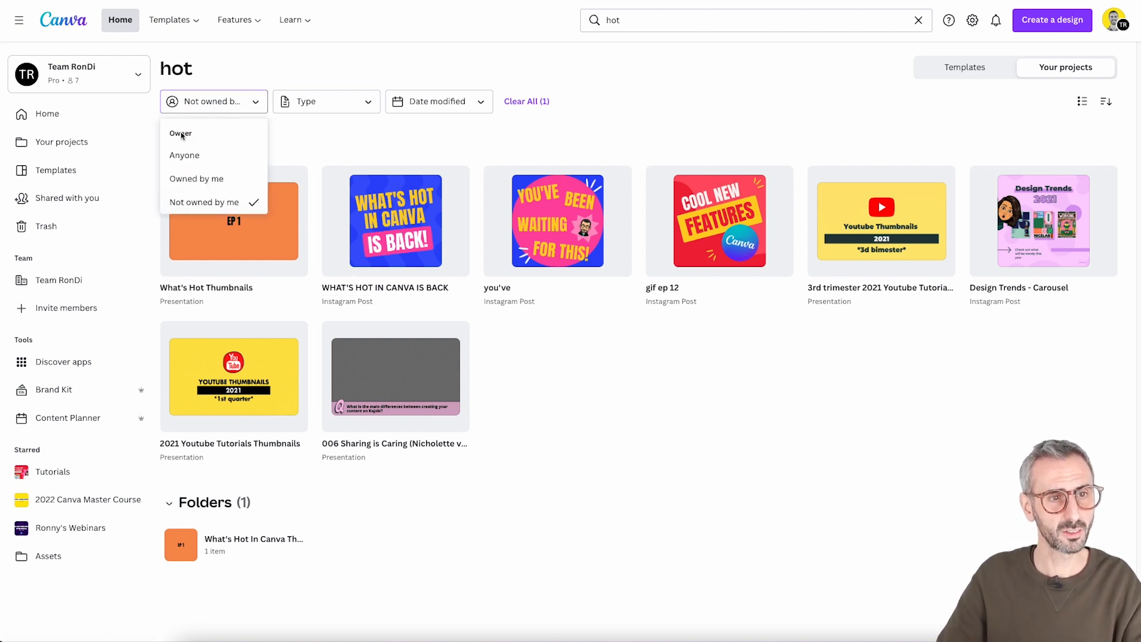
click(200, 157)
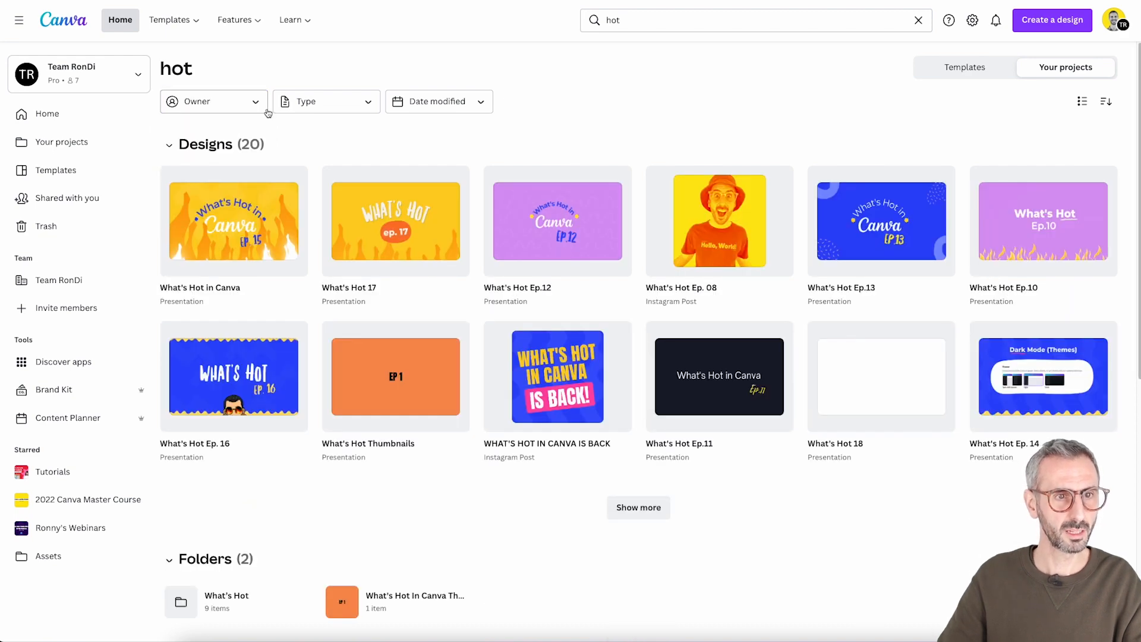
click(256, 100)
click(260, 105)
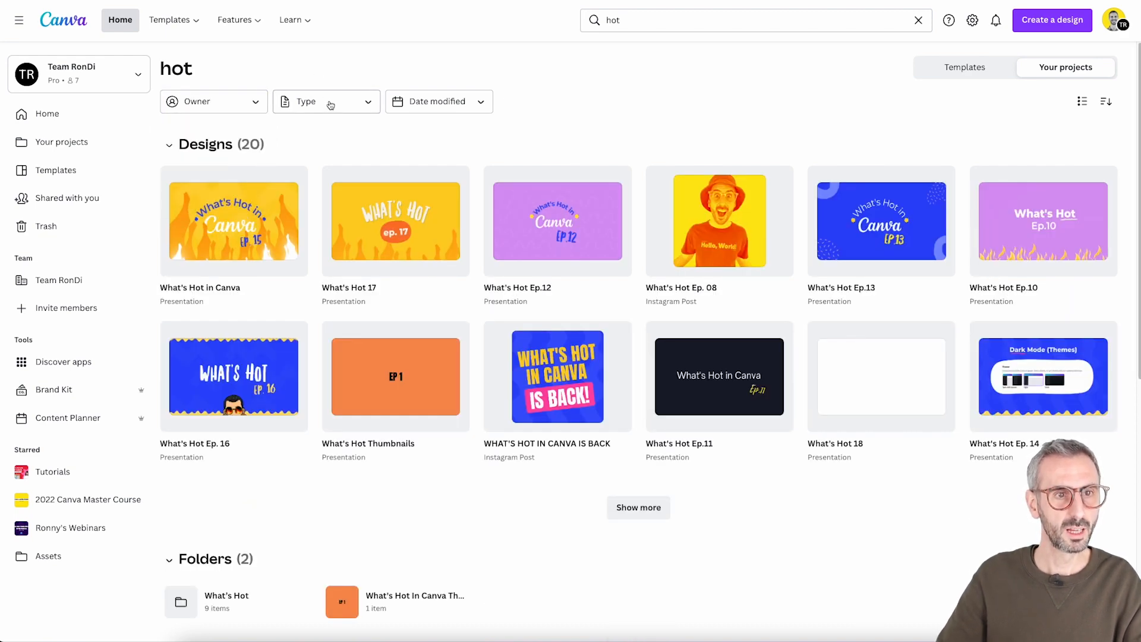
Filter the search results to Videos and set the type filter back to Any
click(420, 131)
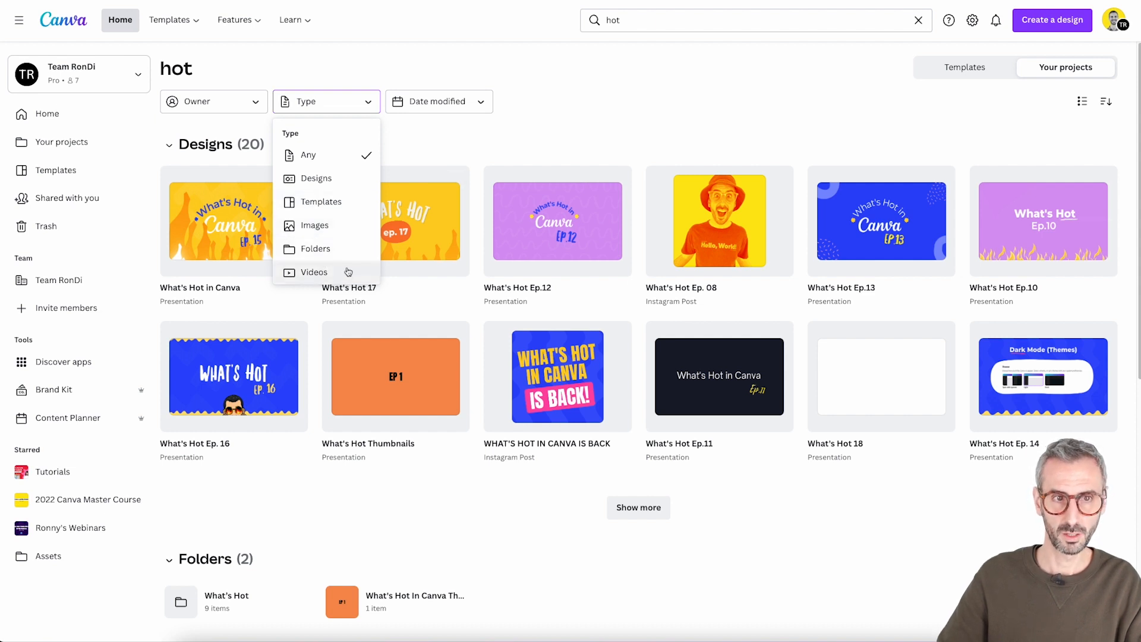
click(321, 272)
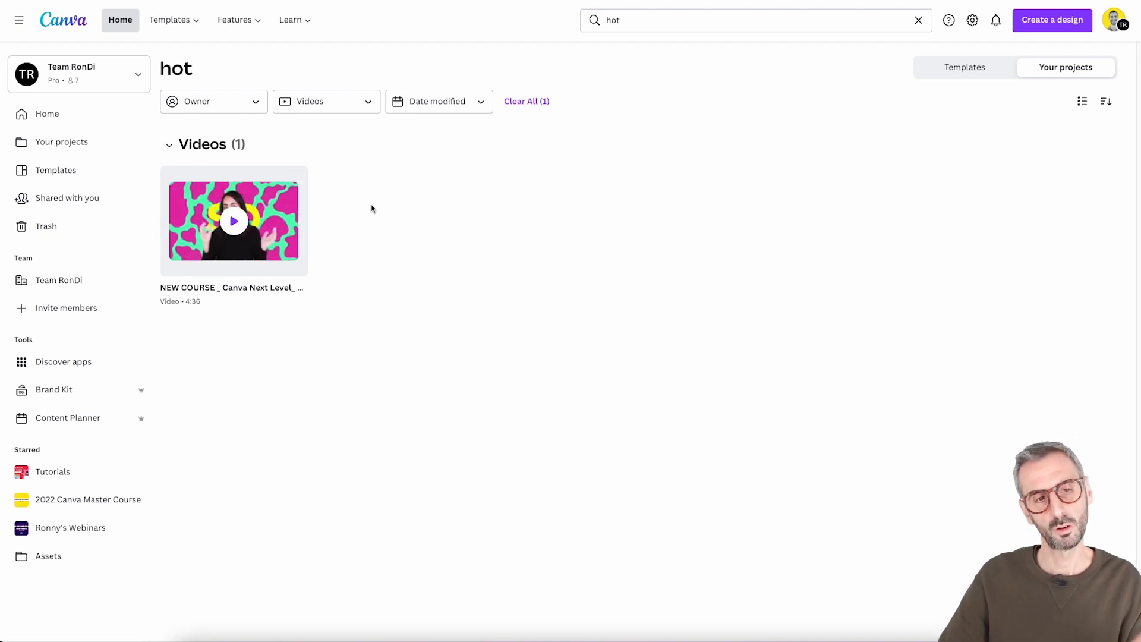
click(344, 101)
click(309, 155)
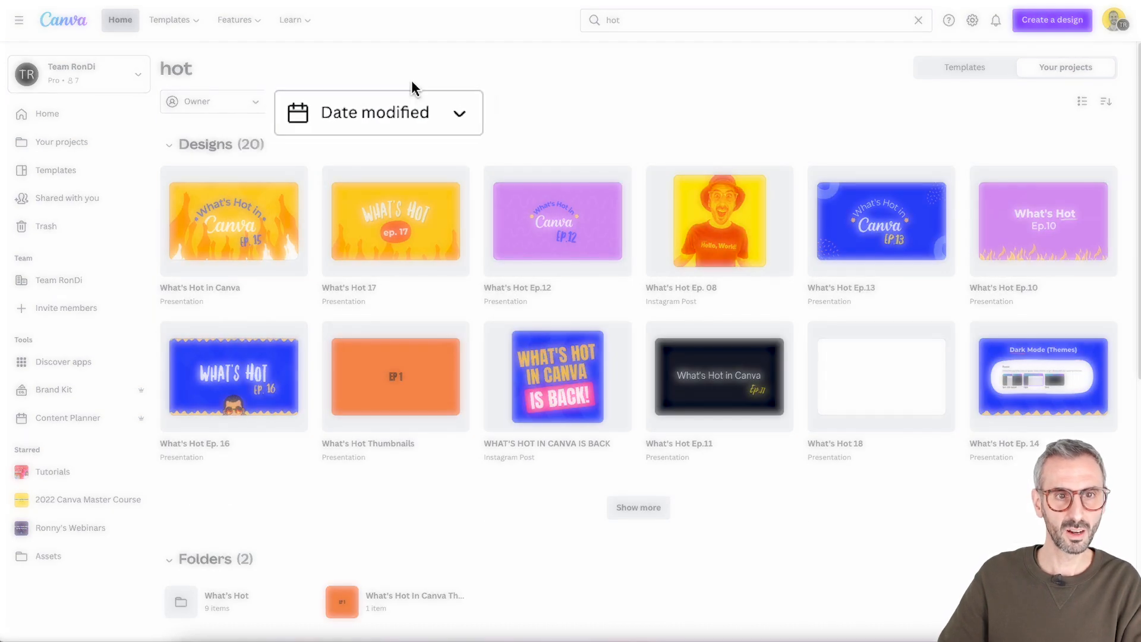
Filter the search results to items modified Today, clear the filter, and look over the full results
click(366, 143)
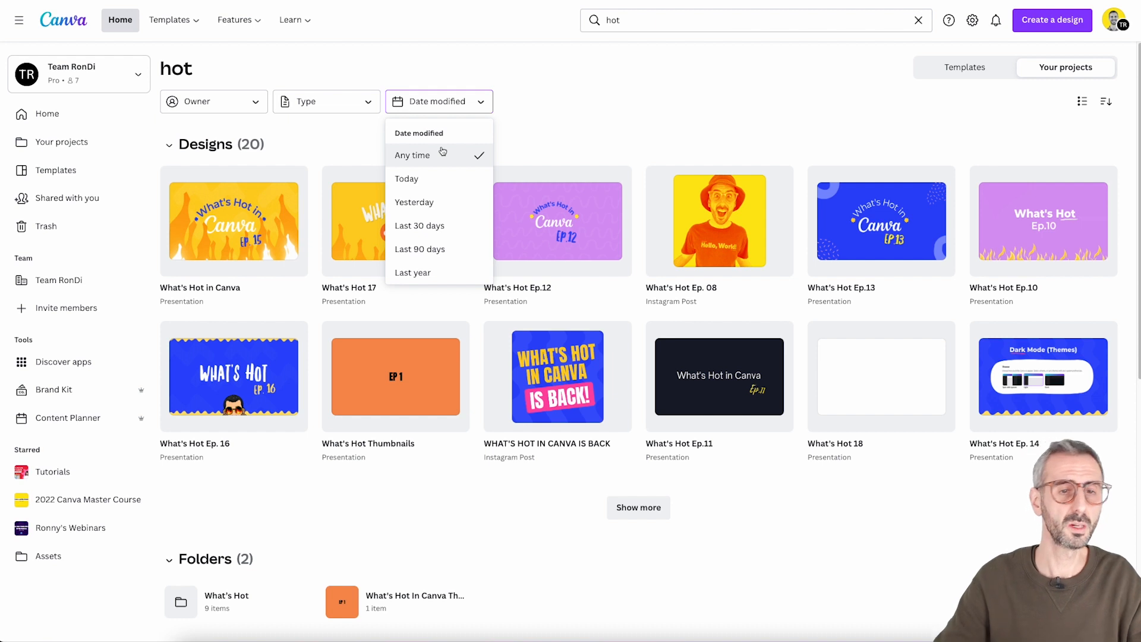
click(404, 180)
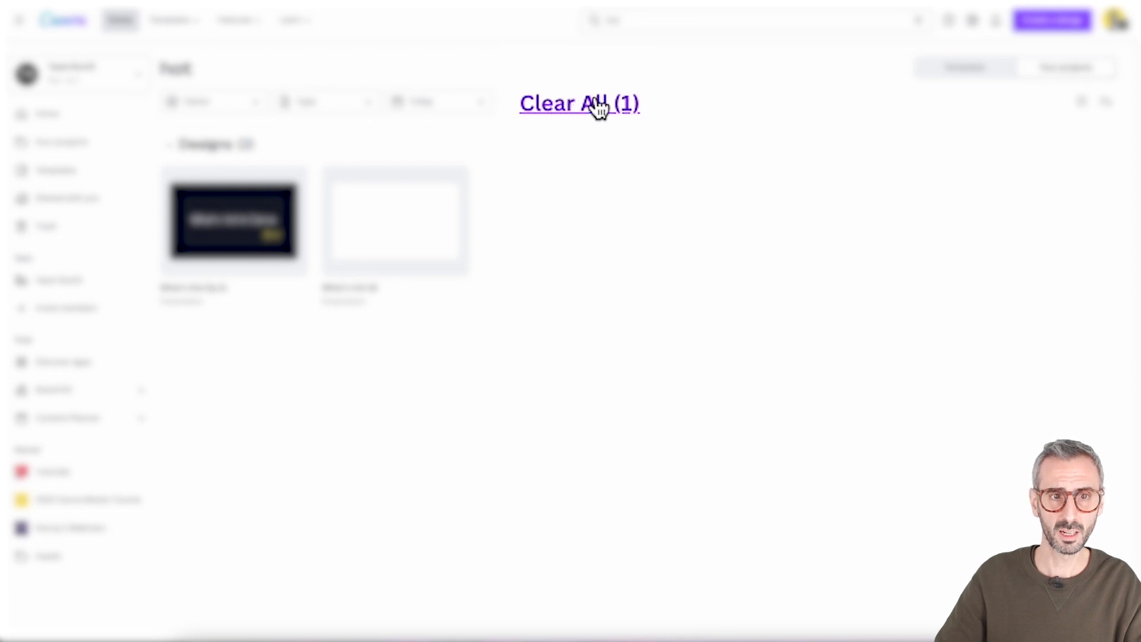
click(556, 104)
scroll(659, 285, down, 8)
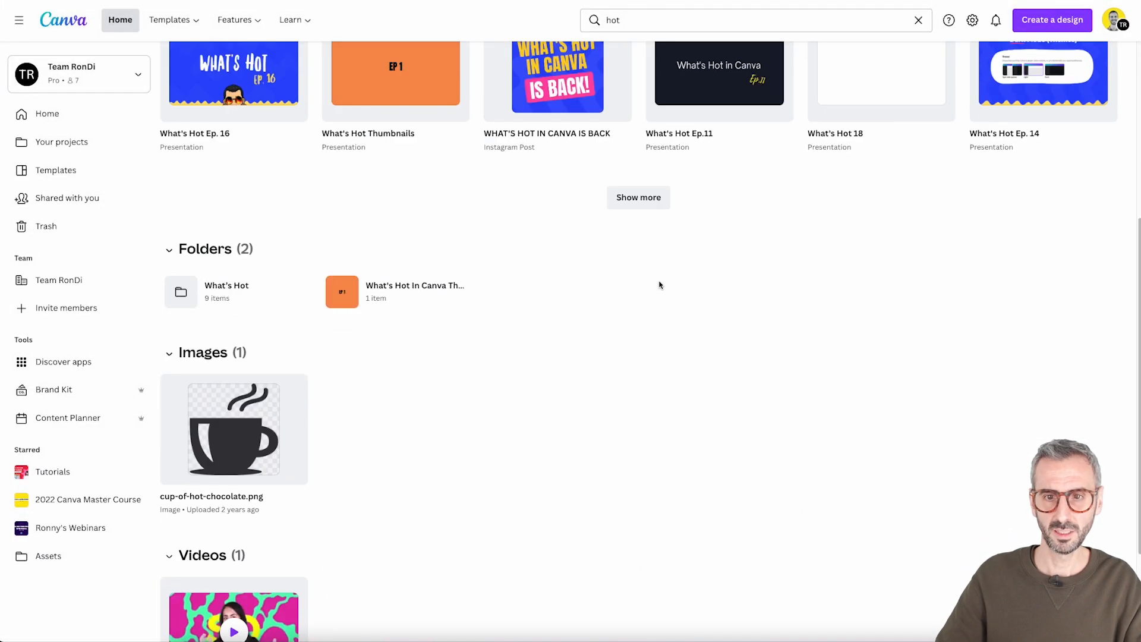
scroll(667, 297, up, 8)
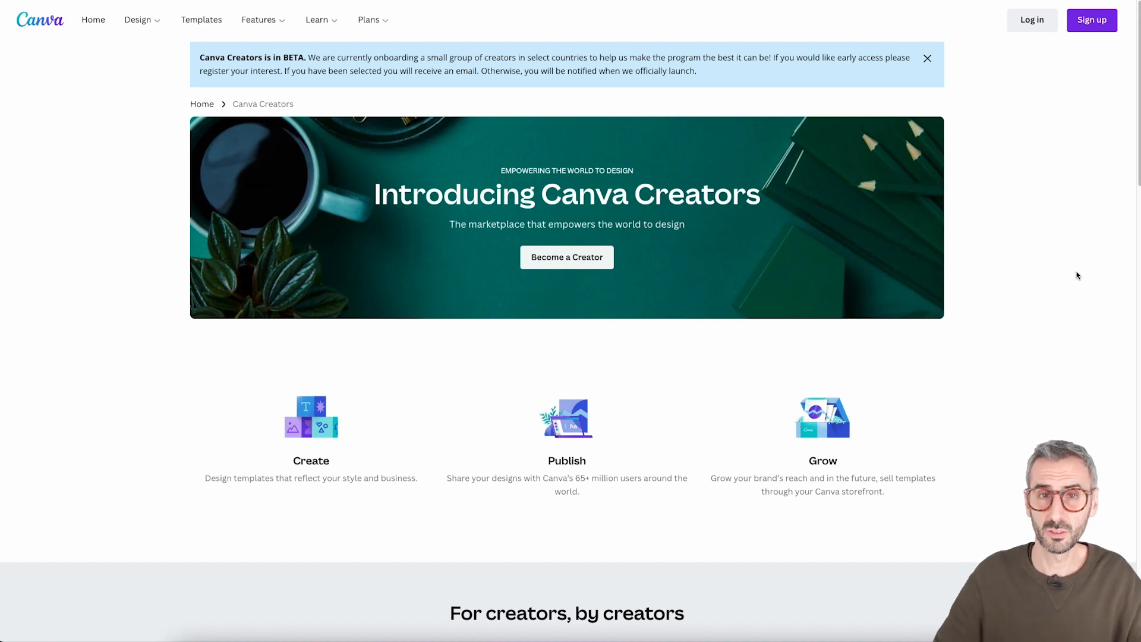
Read through the Canva Creators page and open the Creative Day creator profile in a new browser tab
scroll(742, 250, down, 3)
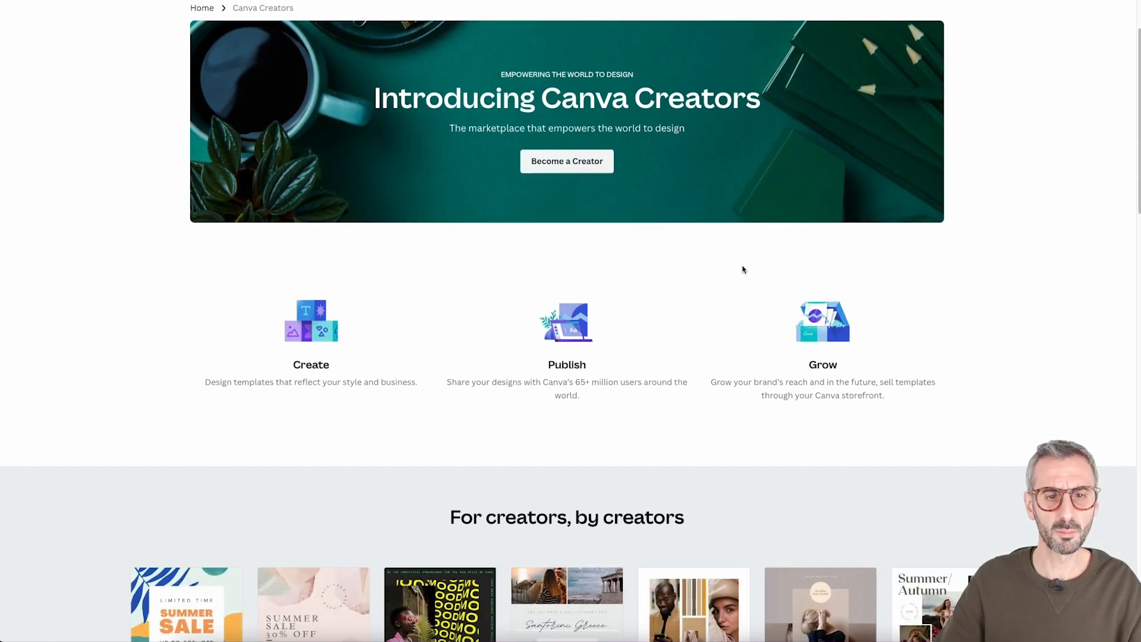
scroll(742, 271, down, 2)
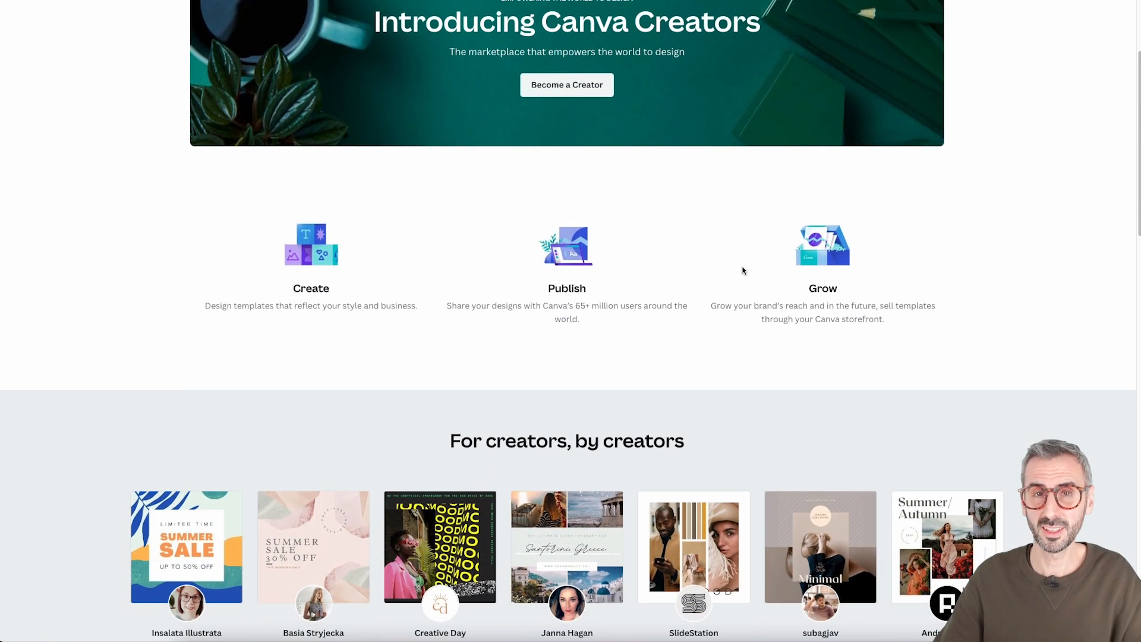
scroll(742, 271, down, 1)
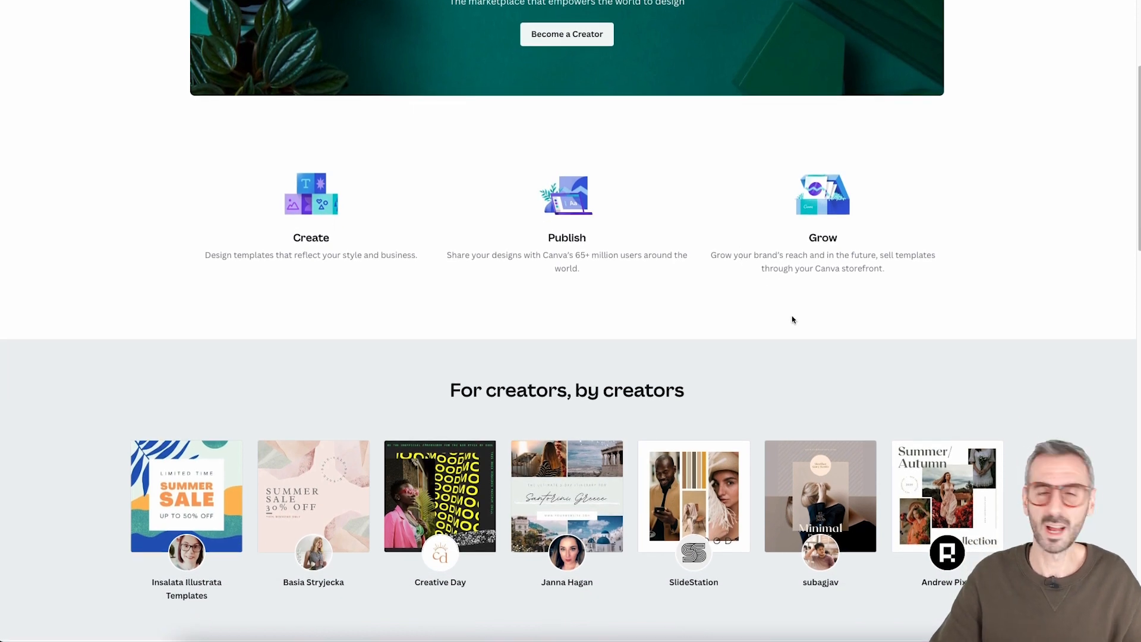
scroll(791, 314, down, 3)
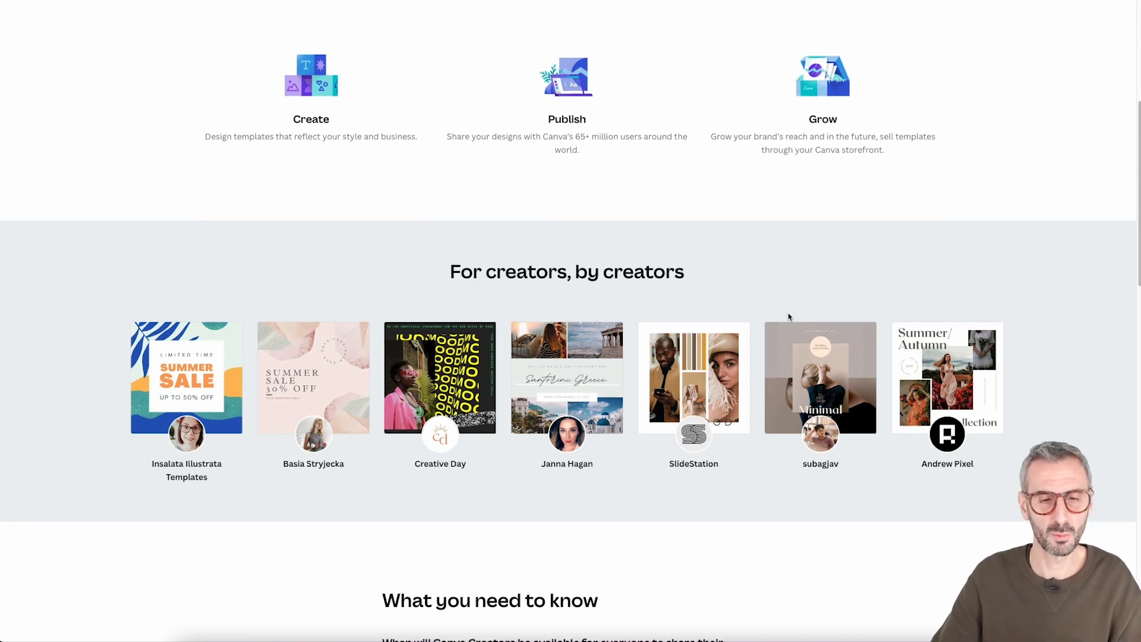
scroll(789, 317, down, 4)
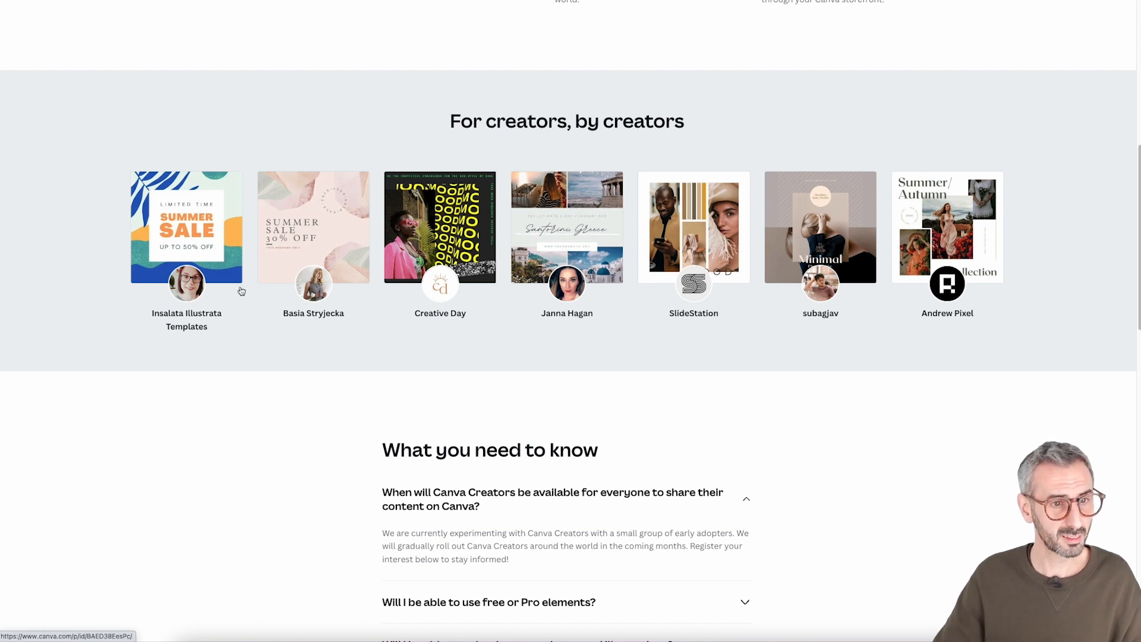
right_click(444, 235)
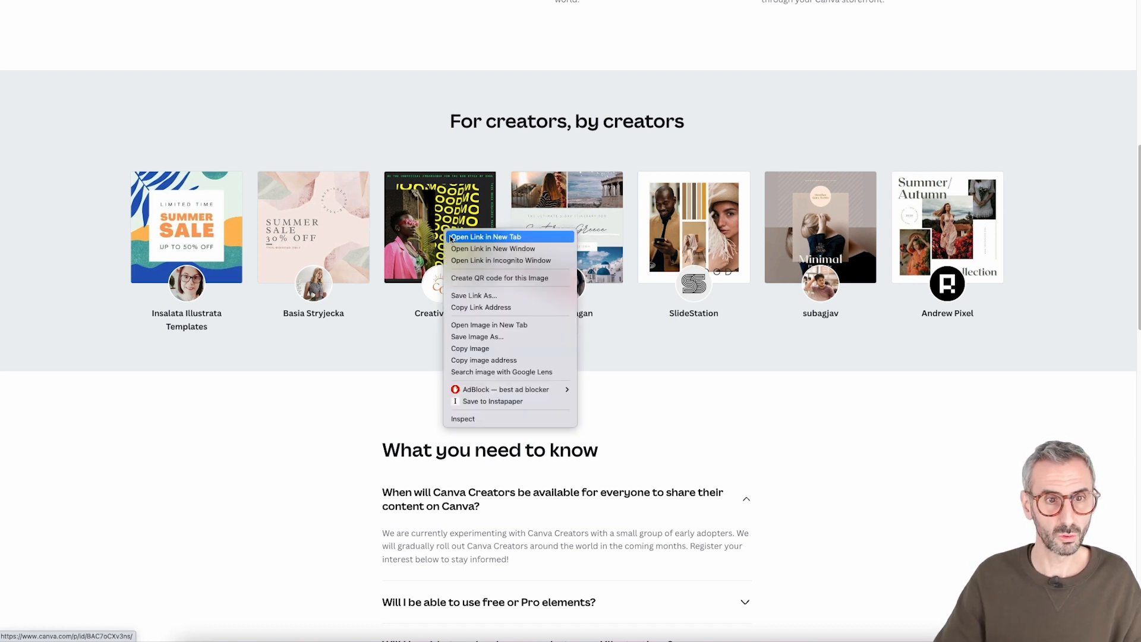
click(450, 237)
click(1033, 0)
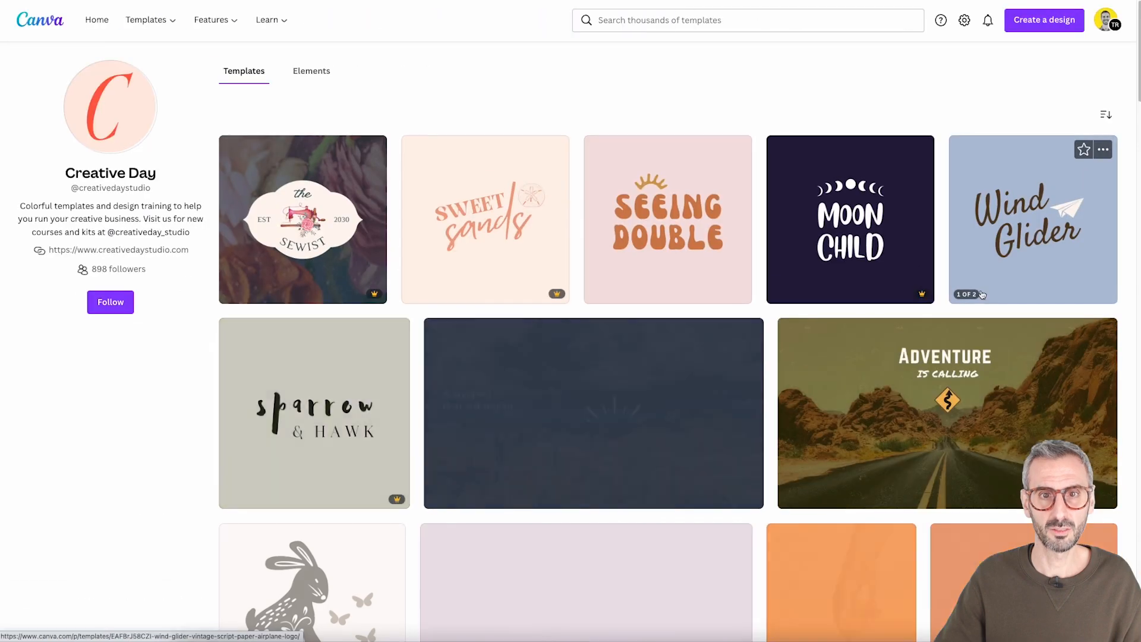
Browse the templates published on the Creative Day profile
scroll(698, 423, down, 3)
scroll(698, 423, down, 7)
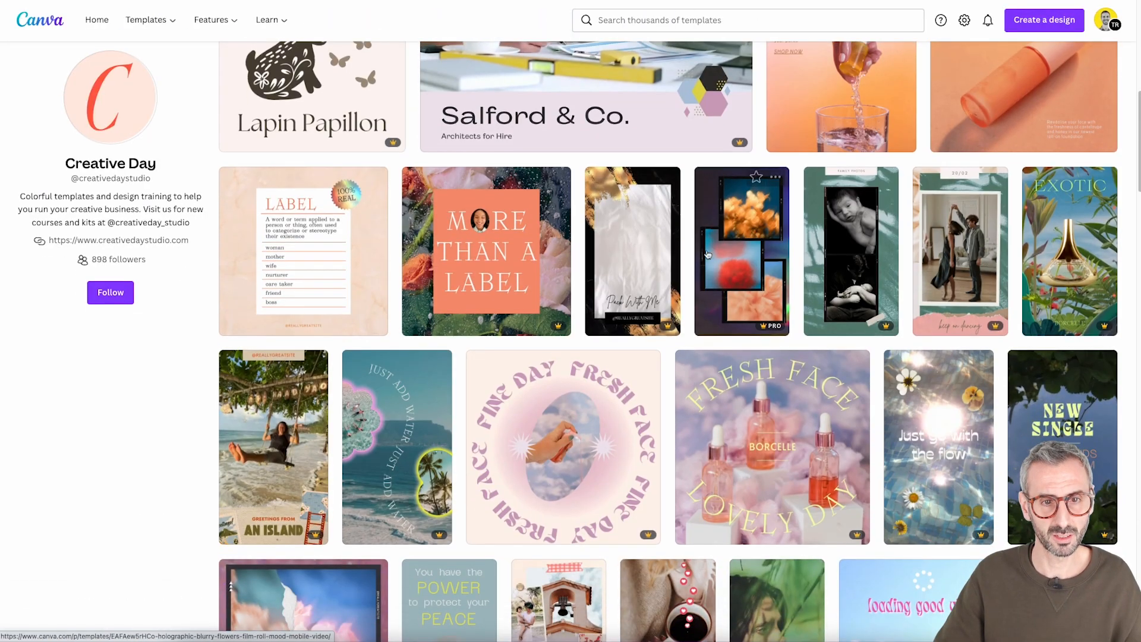
scroll(518, 251, down, 15)
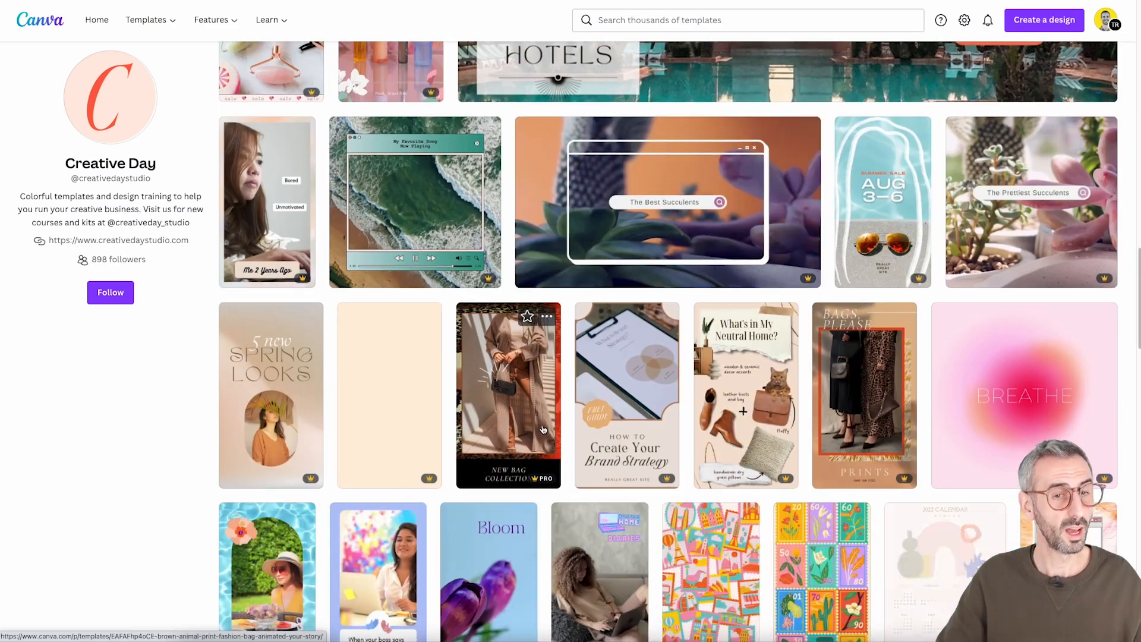
scroll(546, 434, up, 12)
scroll(552, 438, up, 5)
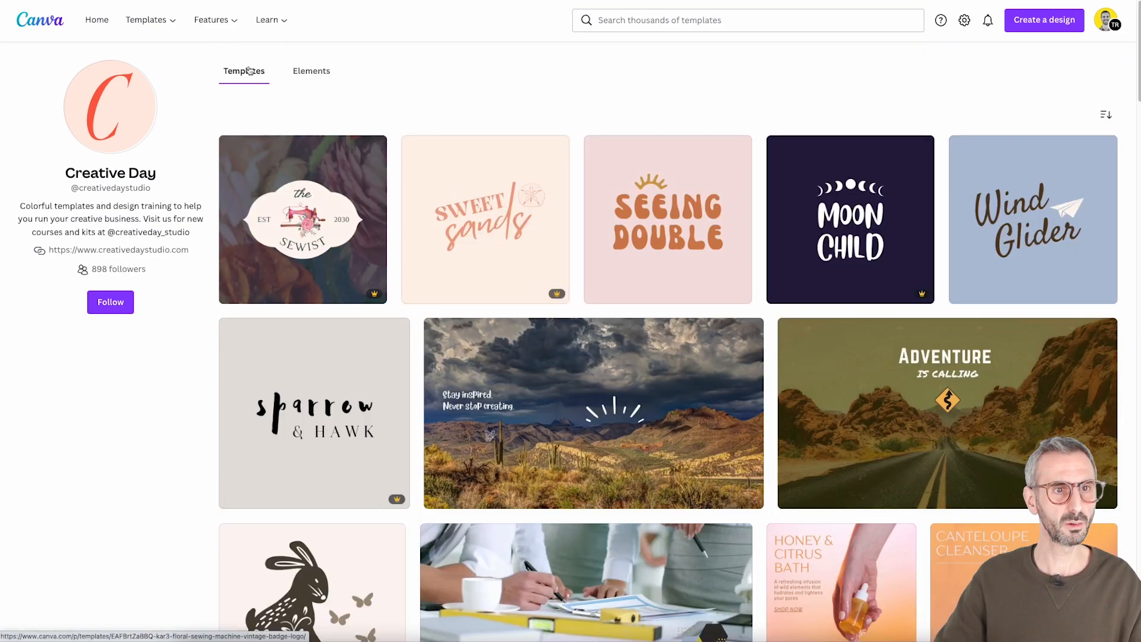
scroll(581, 321, down, 20)
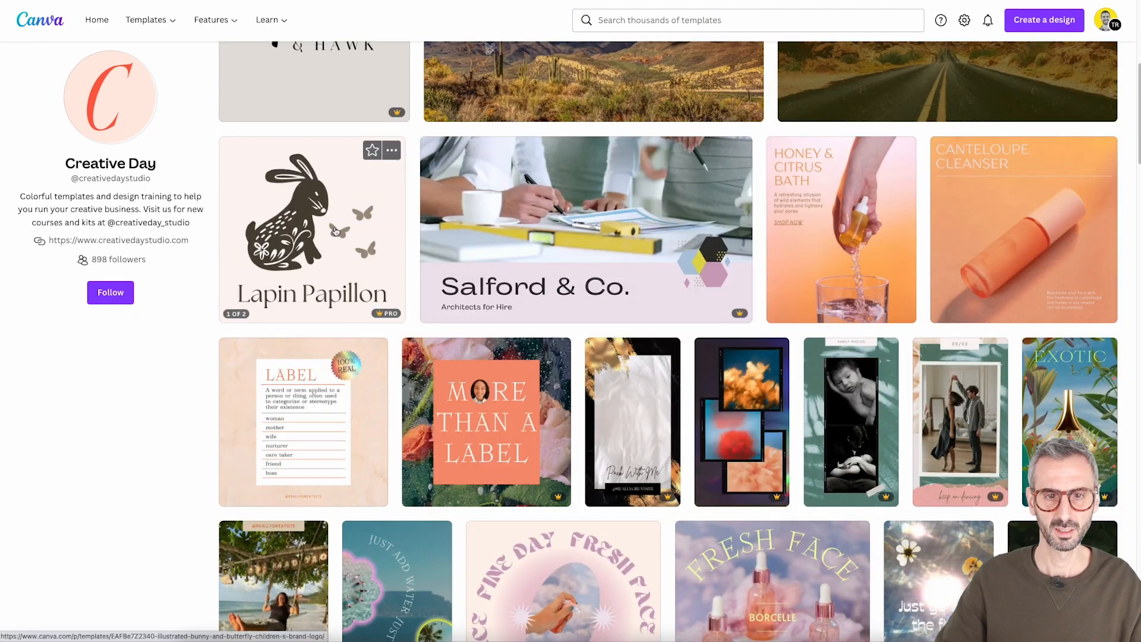
scroll(581, 321, up, 20)
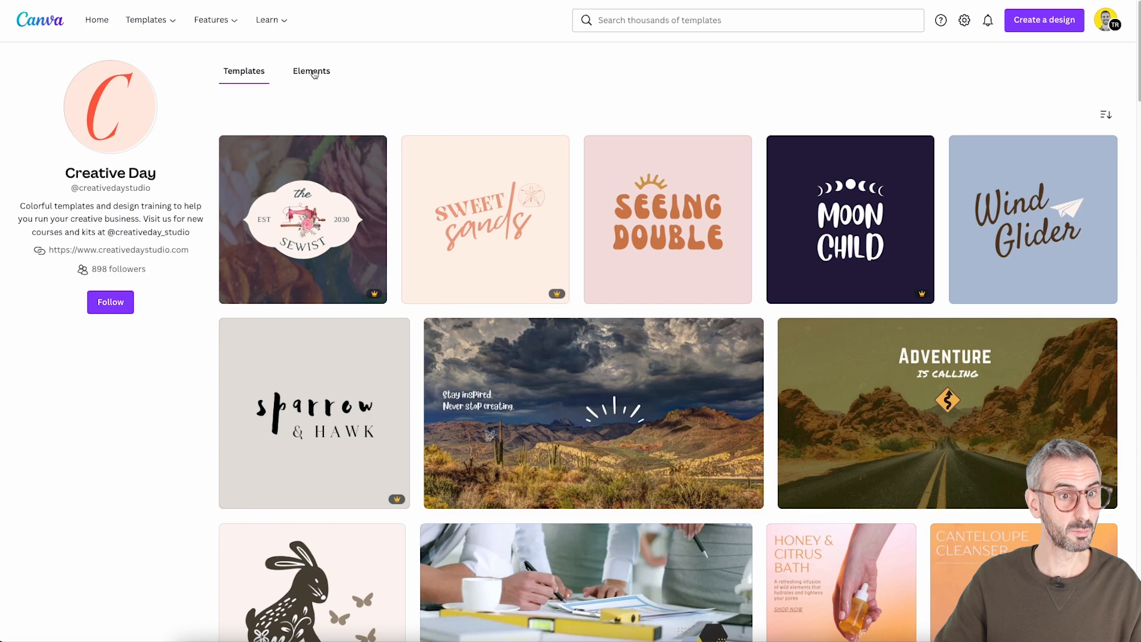
Switch the Creative Day profile to its elements and browse the graphics on offer
click(313, 73)
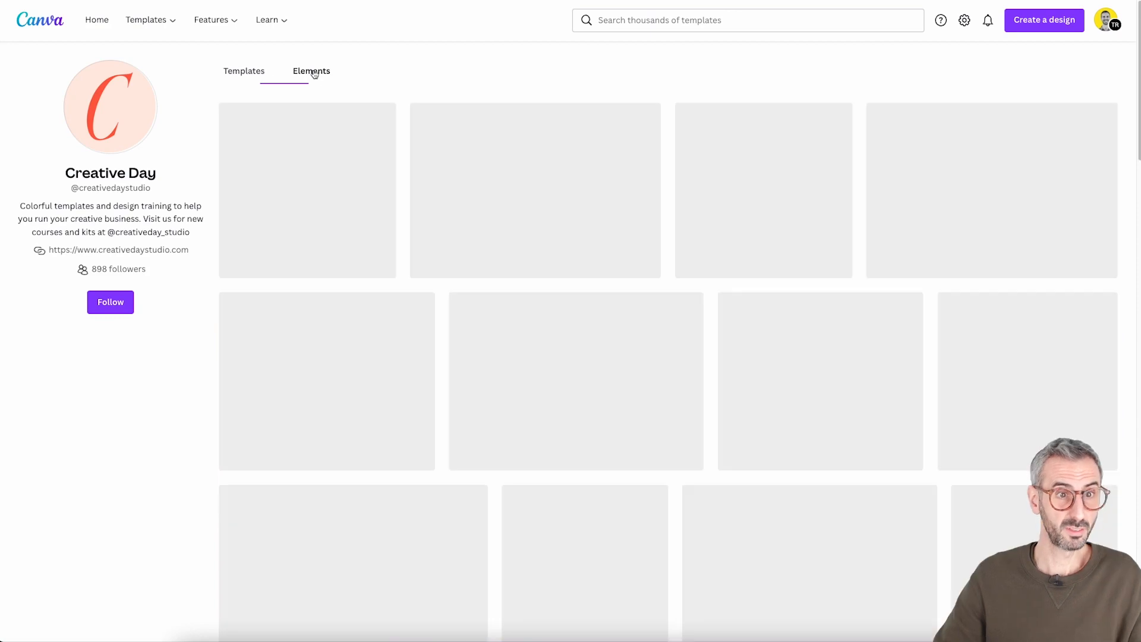
scroll(708, 291, down, 4)
scroll(708, 291, down, 10)
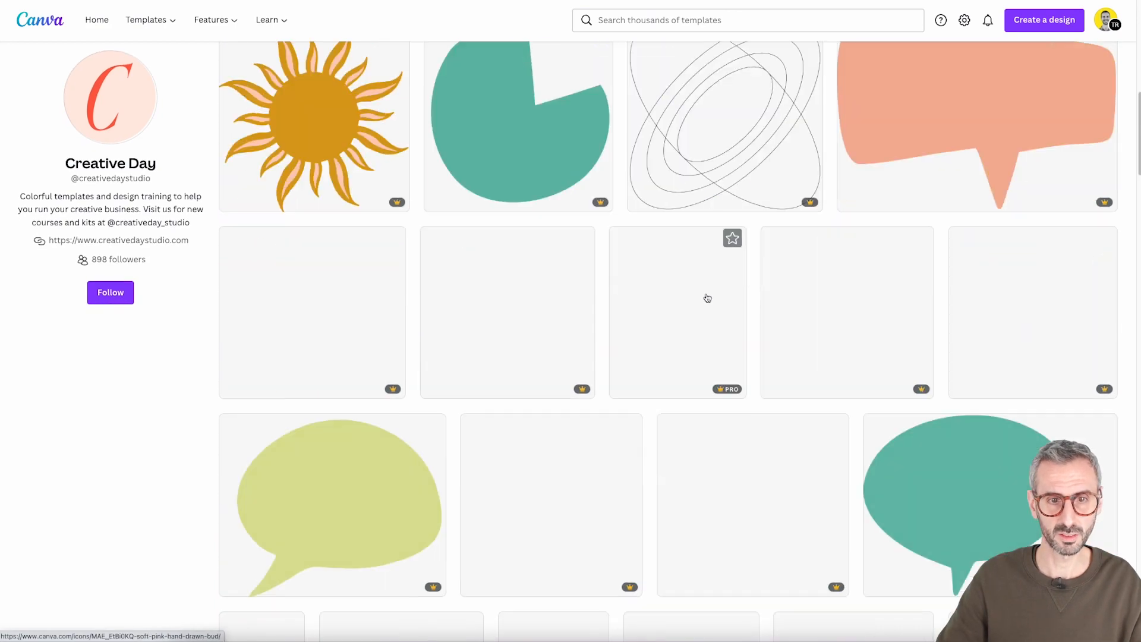
scroll(707, 300, down, 3)
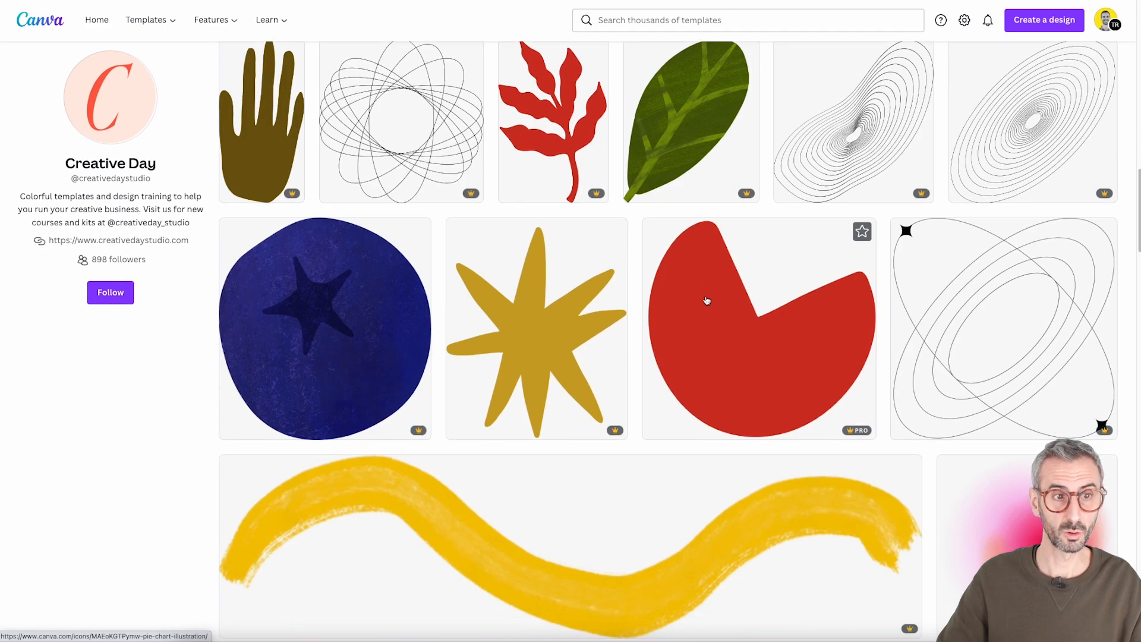
Leave the creator profile, open the template library and narrow it to Instagram Stories
scroll(705, 359, up, 20)
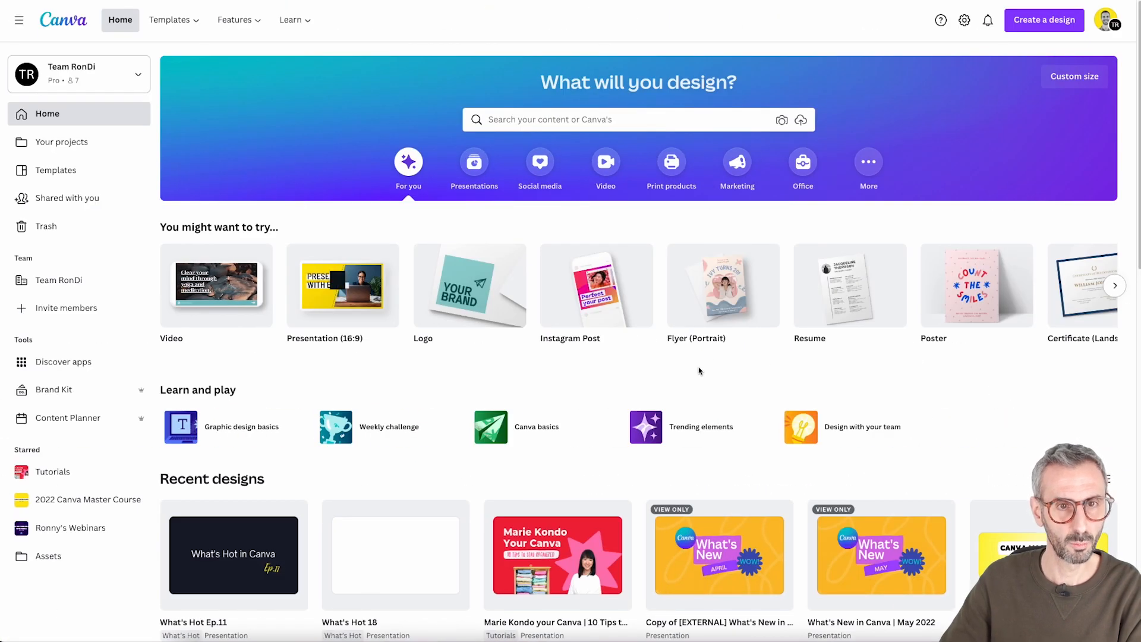
click(56, 170)
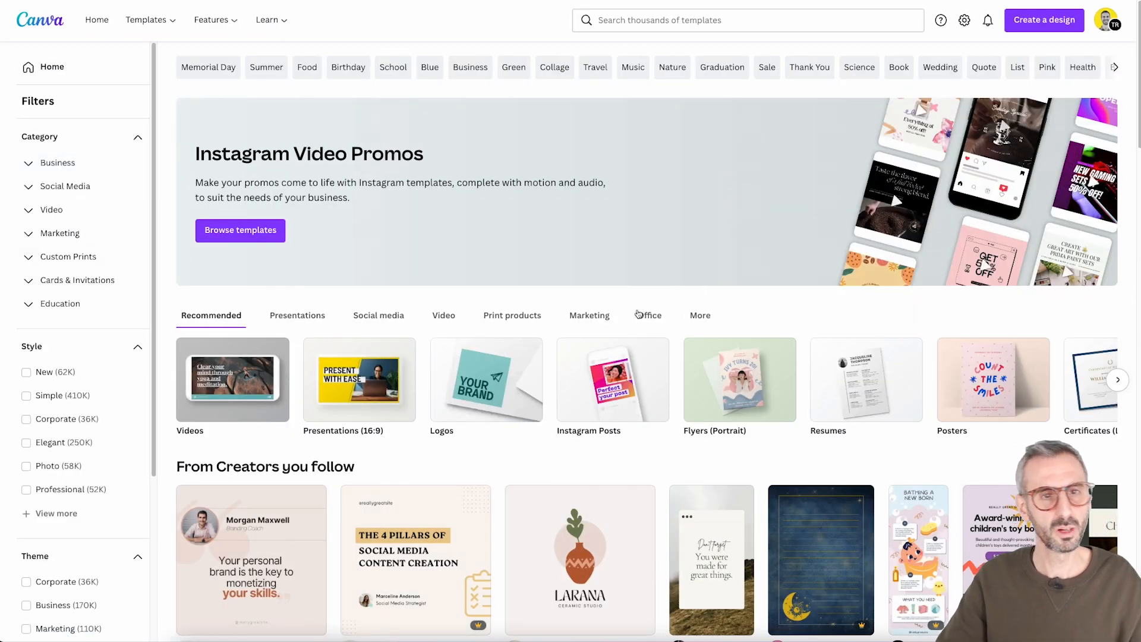
click(729, 21)
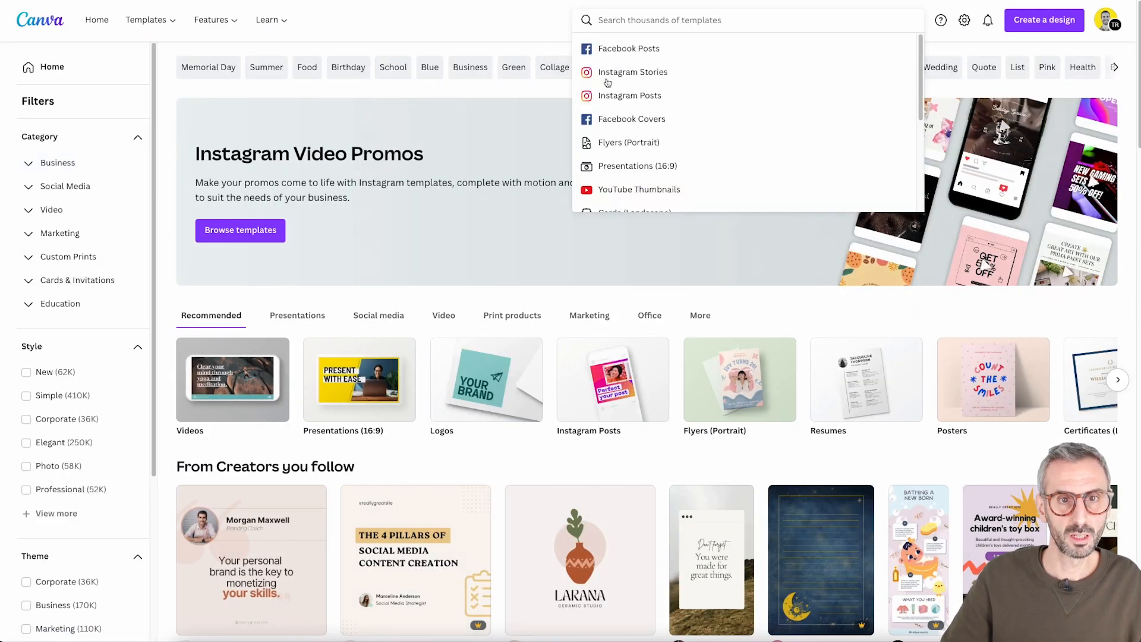
click(607, 80)
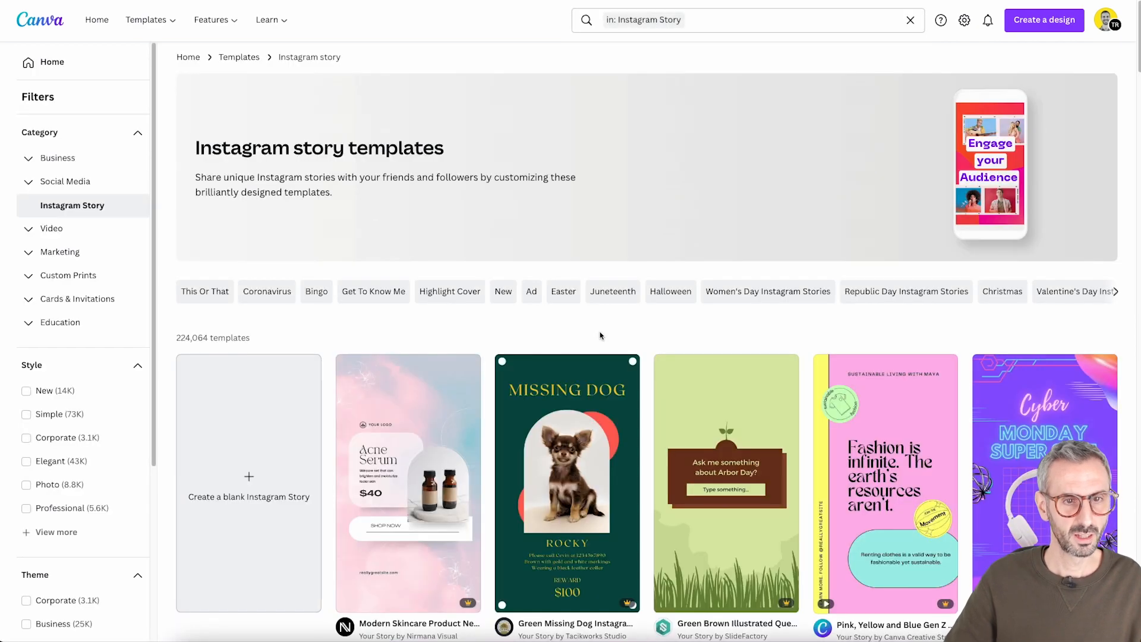
Browse the Instagram Story templates and examine the creator credit shown beneath each design
scroll(601, 333, down, 4)
scroll(627, 531, down, 8)
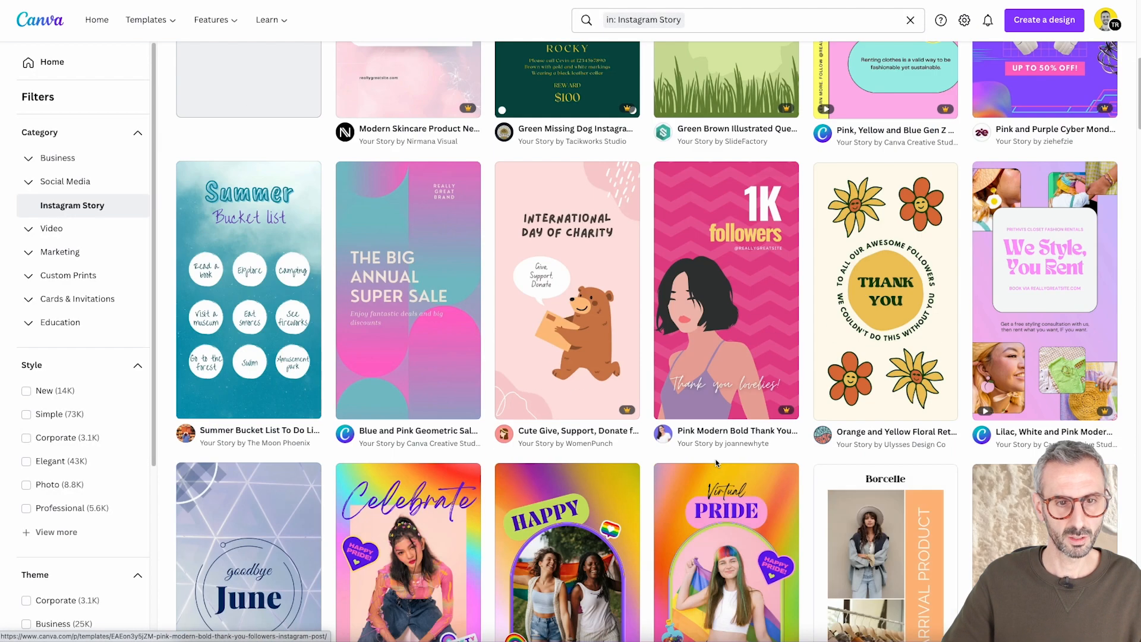
scroll(678, 446, down, 1)
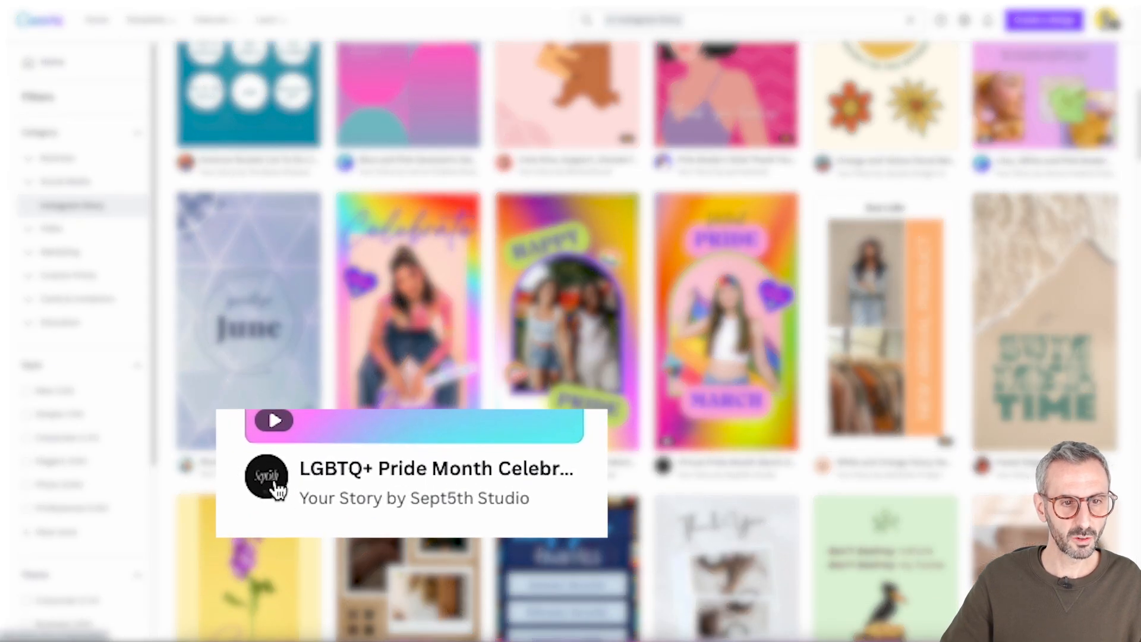
scroll(712, 309, down, 1)
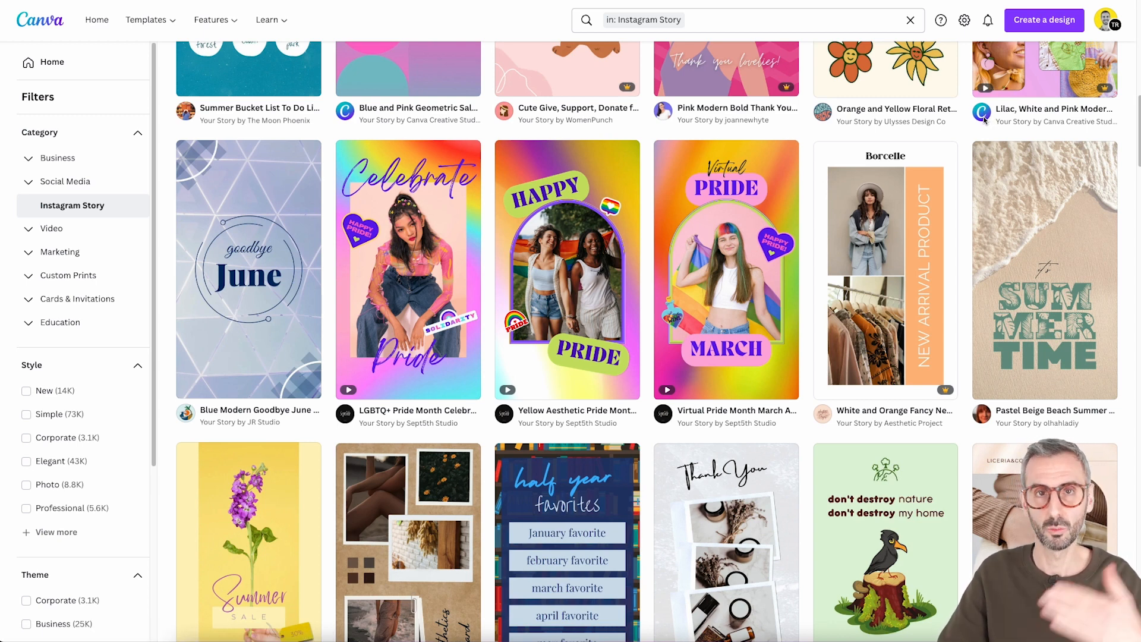
scroll(432, 445, down, 5)
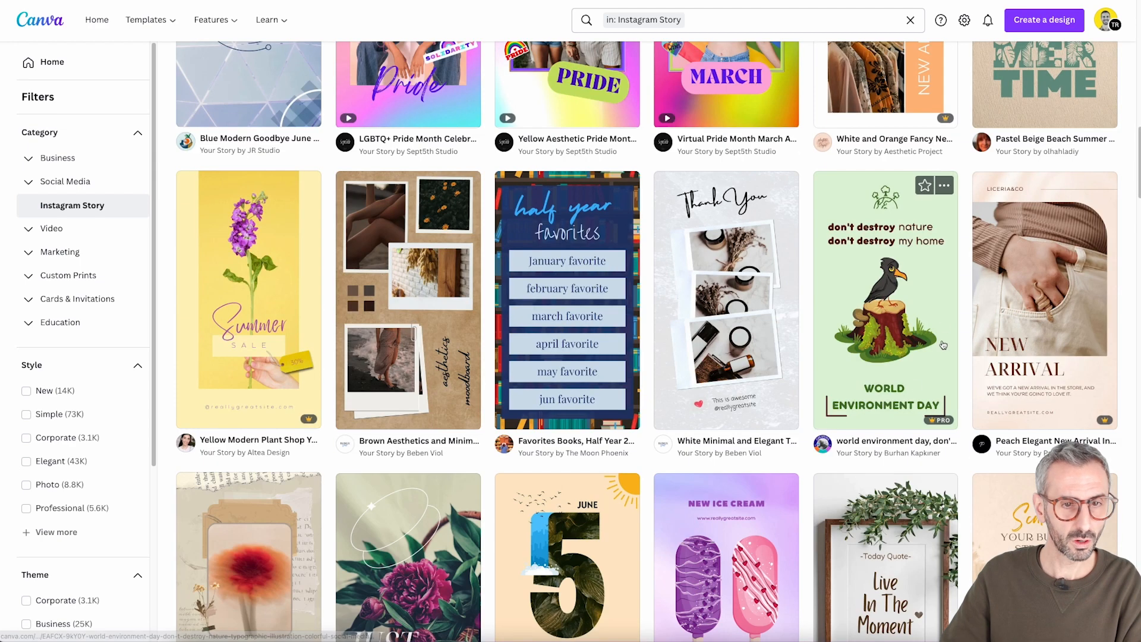
scroll(311, 452, down, 2)
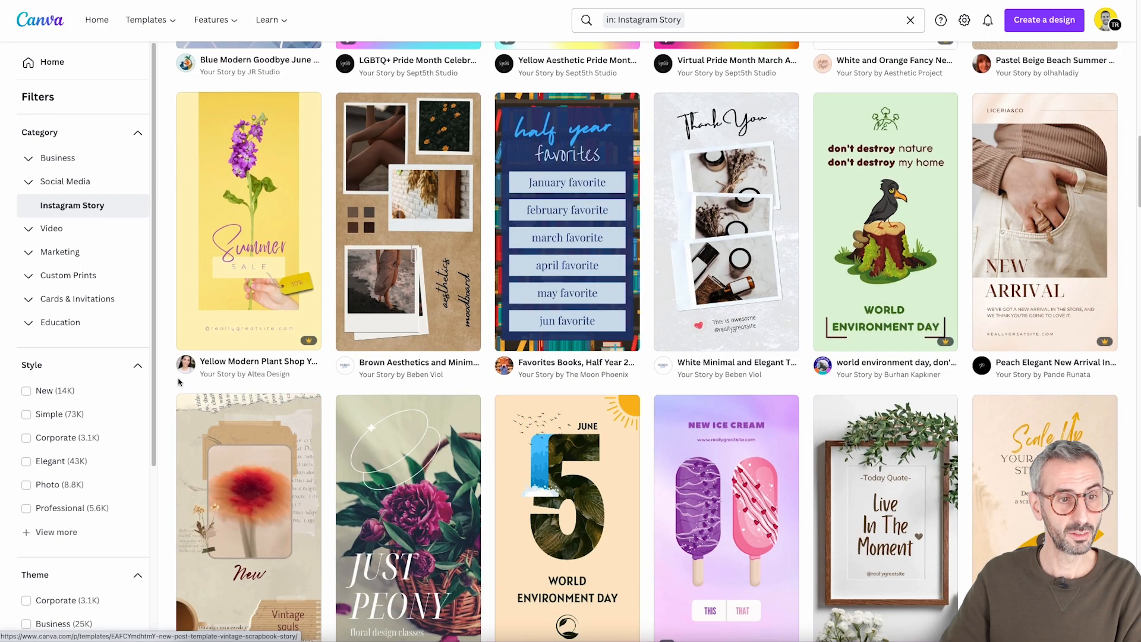
scroll(267, 389, down, 3)
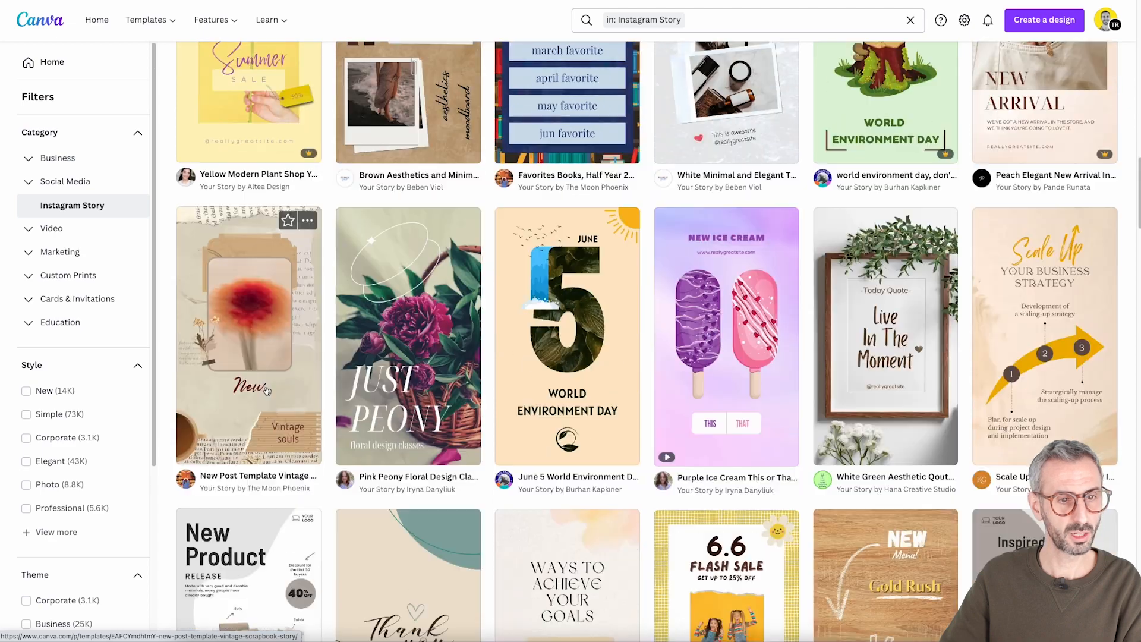
scroll(596, 470, down, 1)
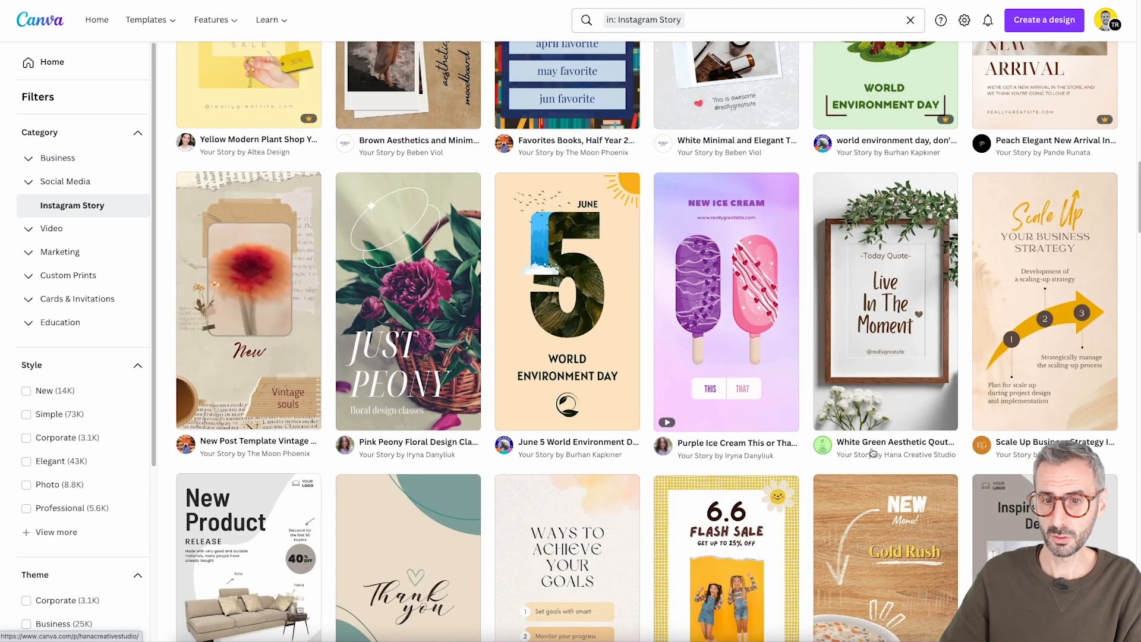
scroll(872, 453, down, 1)
scroll(743, 451, down, 4)
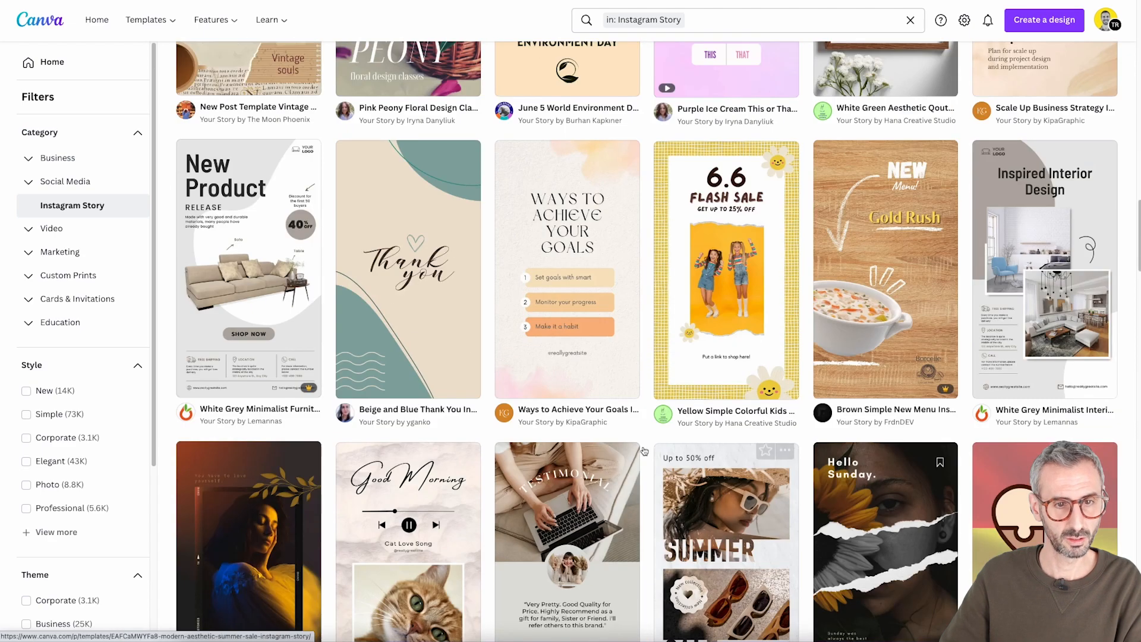
scroll(643, 451, down, 1)
scroll(523, 437, down, 2)
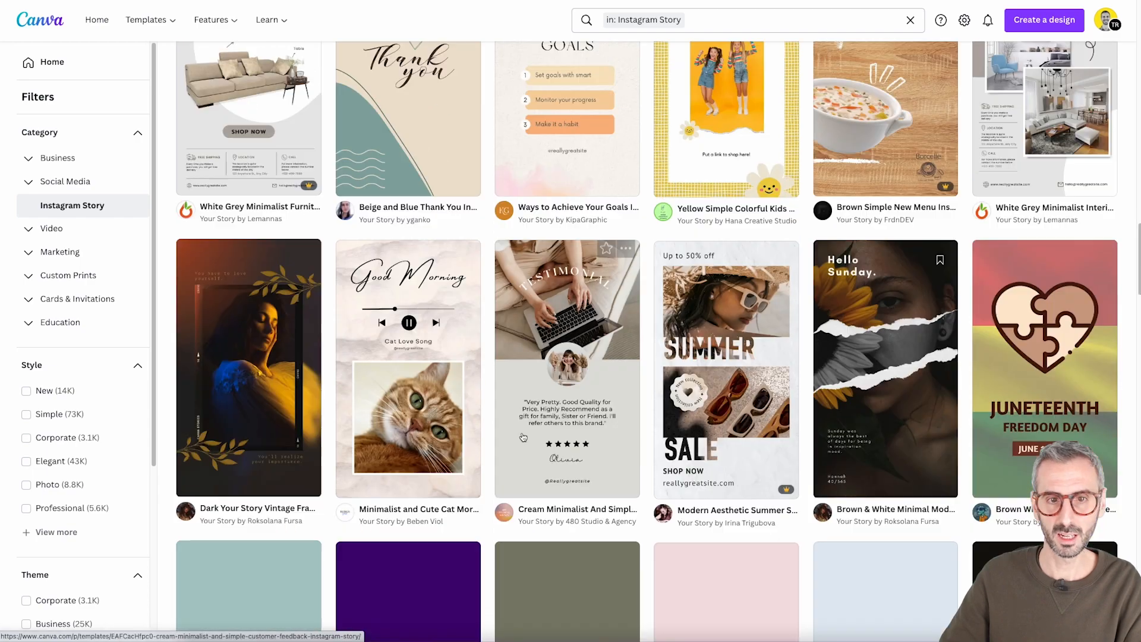
scroll(523, 437, down, 10)
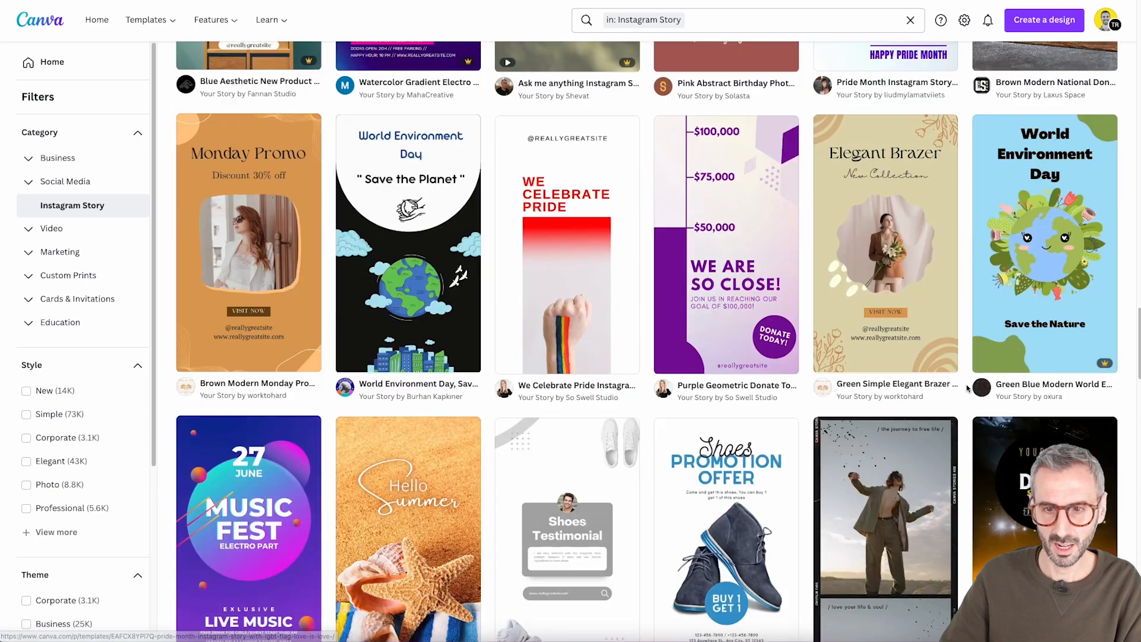
scroll(967, 388, down, 4)
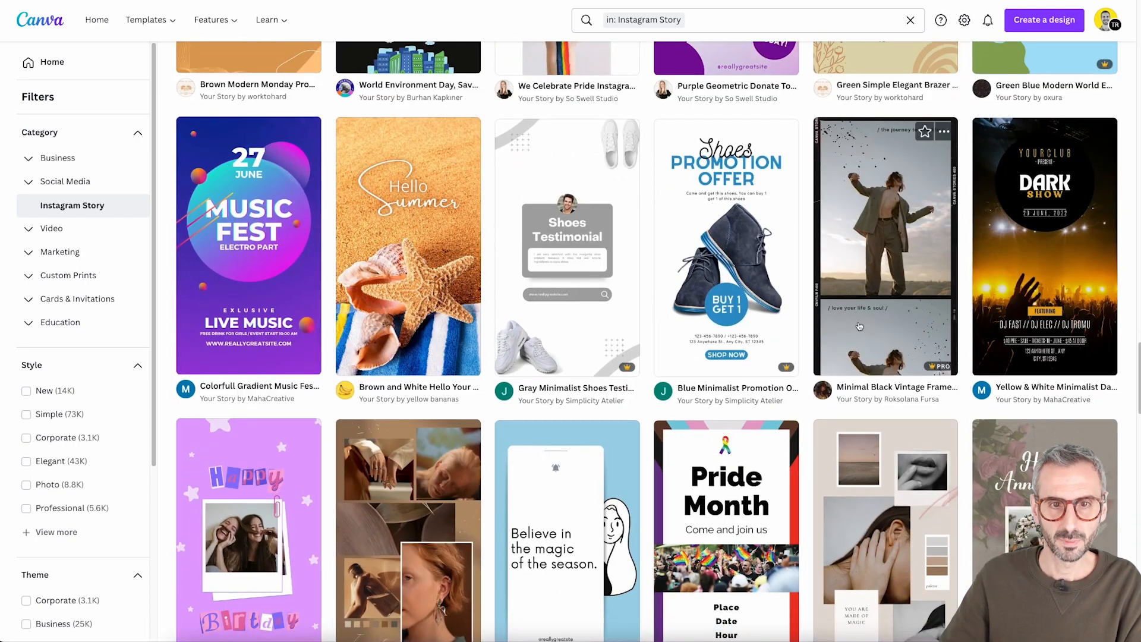
Open the Simplicity Atelier creator profile from a shoe promotion template and look over its designs
click(664, 393)
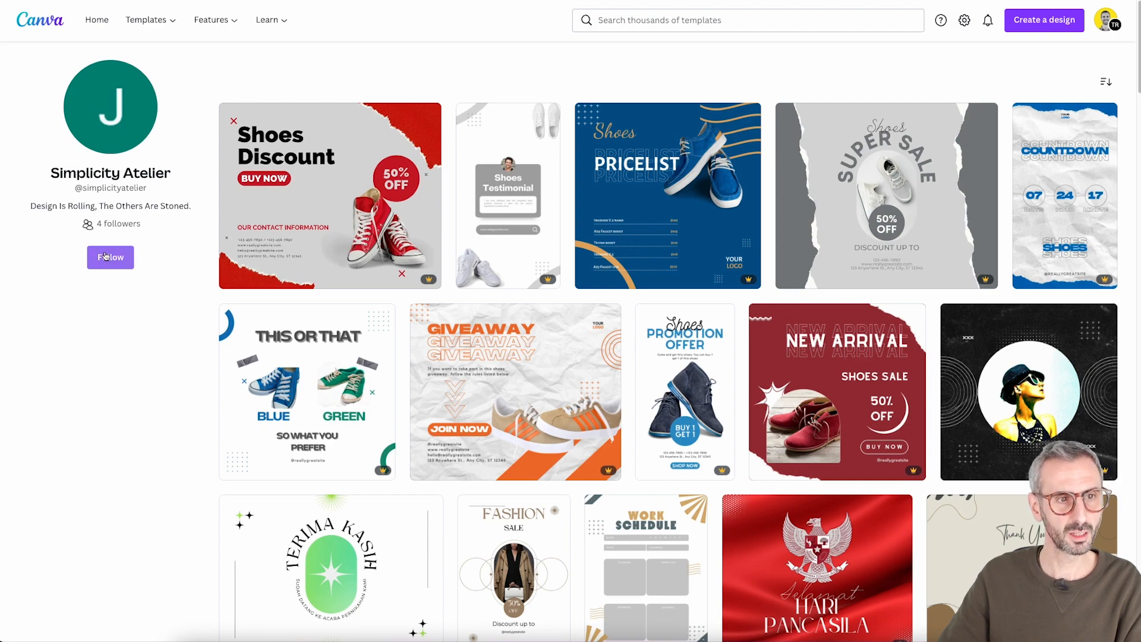
scroll(631, 364, down, 7)
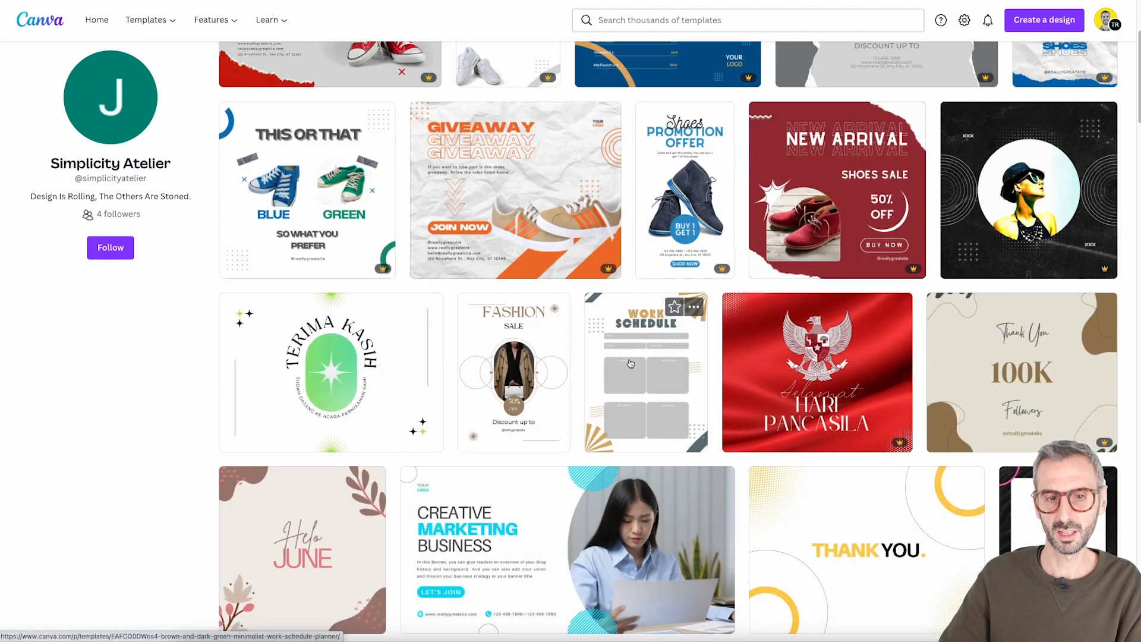
scroll(626, 389, up, 7)
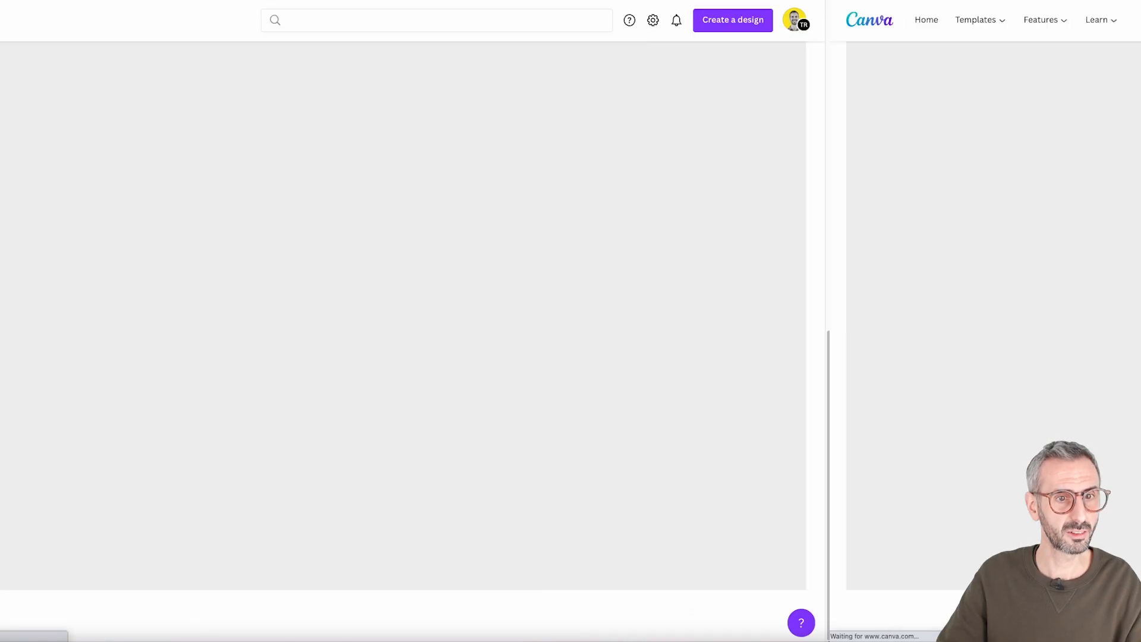
Return to the Instagram Story templates, open the Sept5th Studio profile from a Pride template, and browse its templates
scroll(618, 432, down, 2)
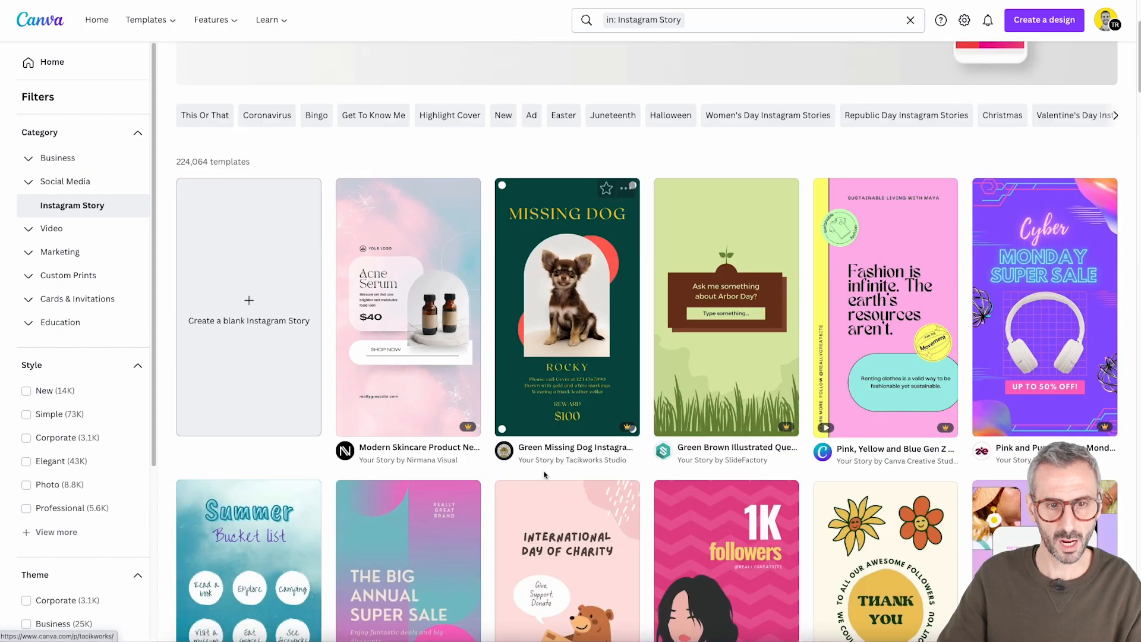
scroll(794, 457, down, 8)
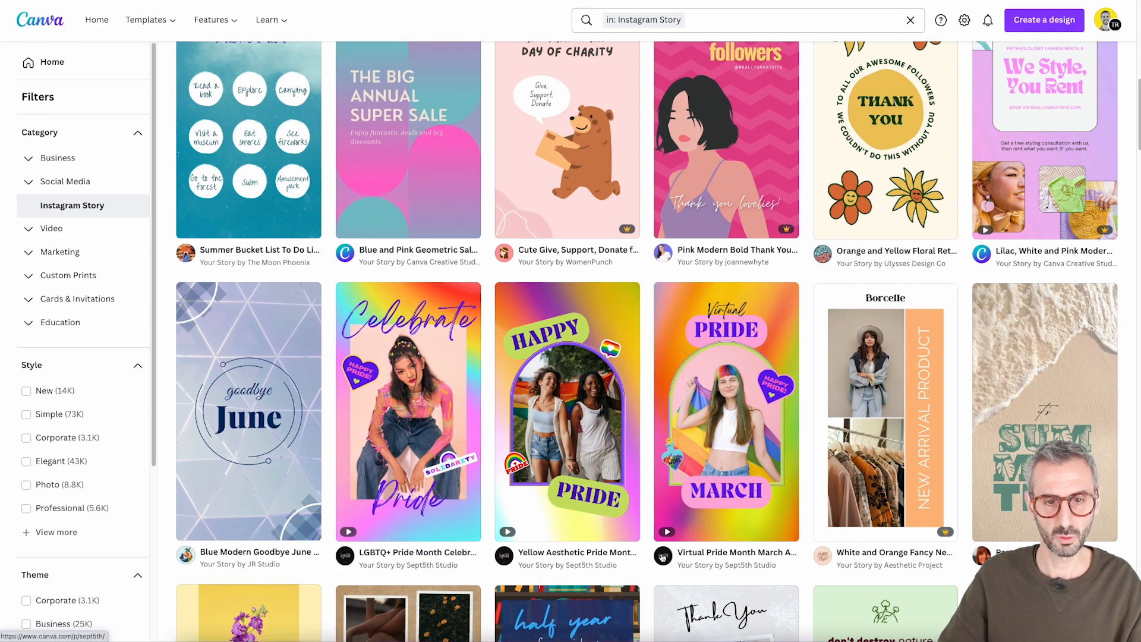
click(663, 555)
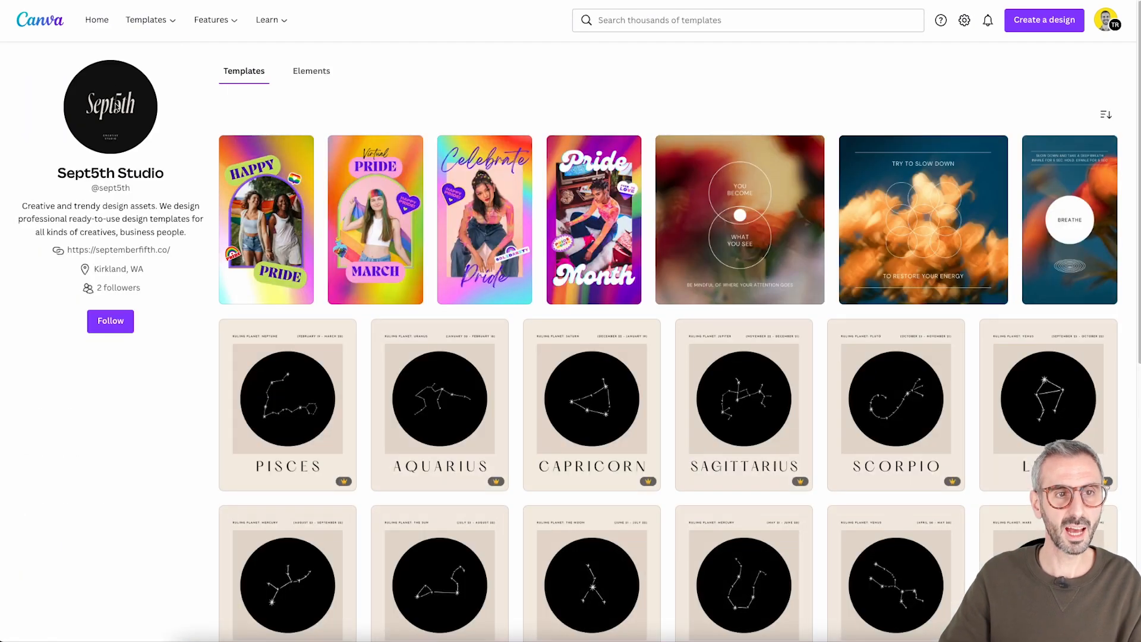
scroll(475, 244, down, 5)
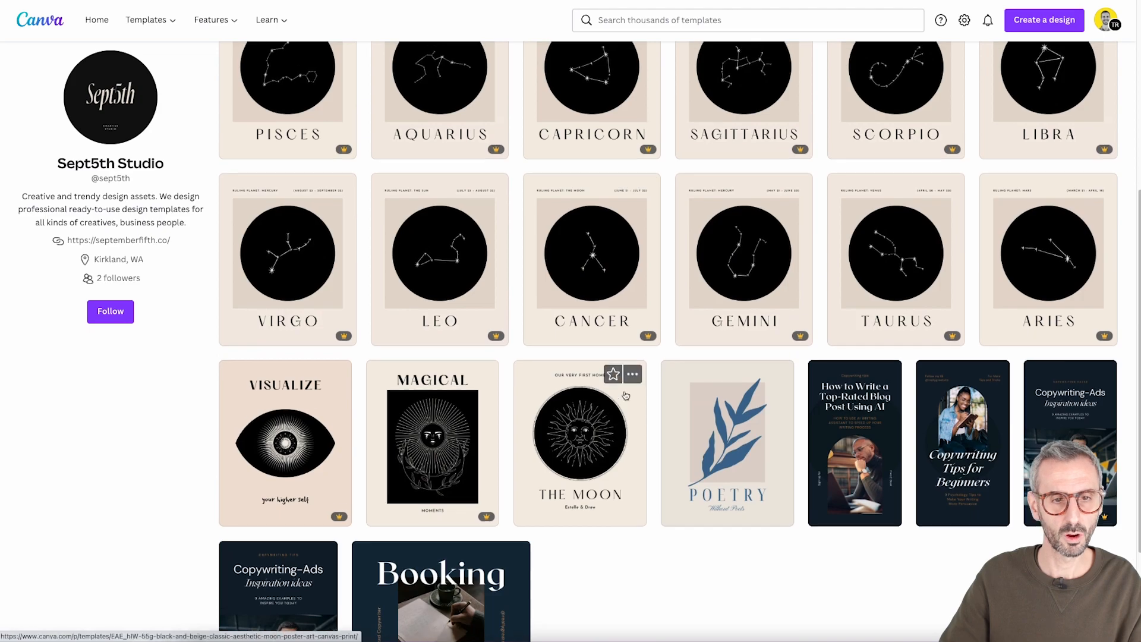
scroll(624, 381, up, 5)
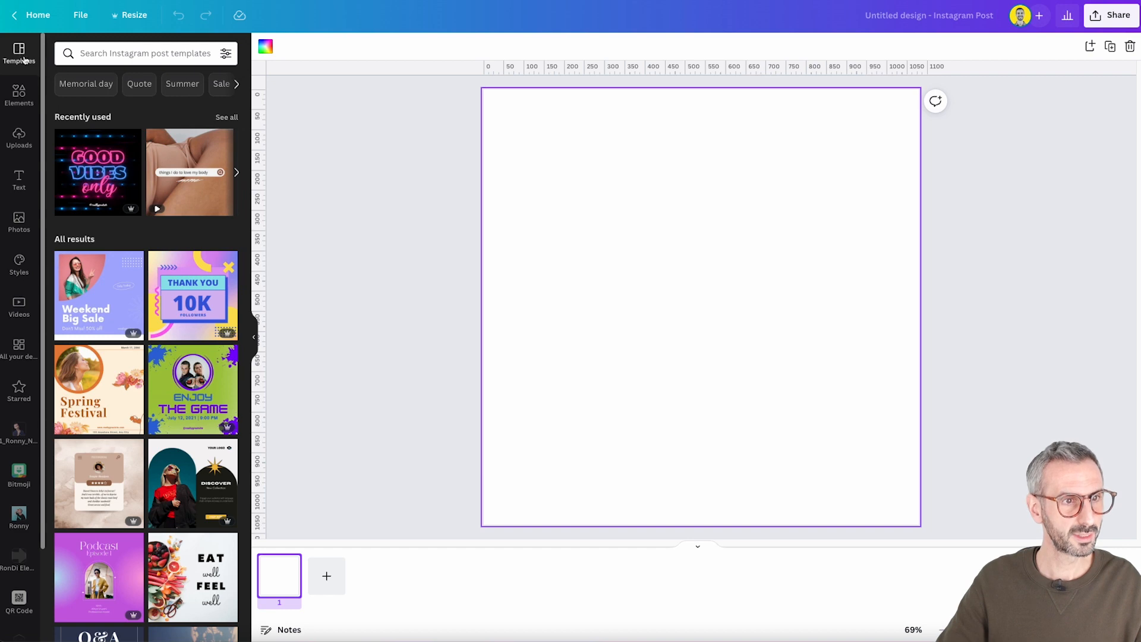
Search the Instagram post templates in the design editor by a creator's @ handle
click(92, 54)
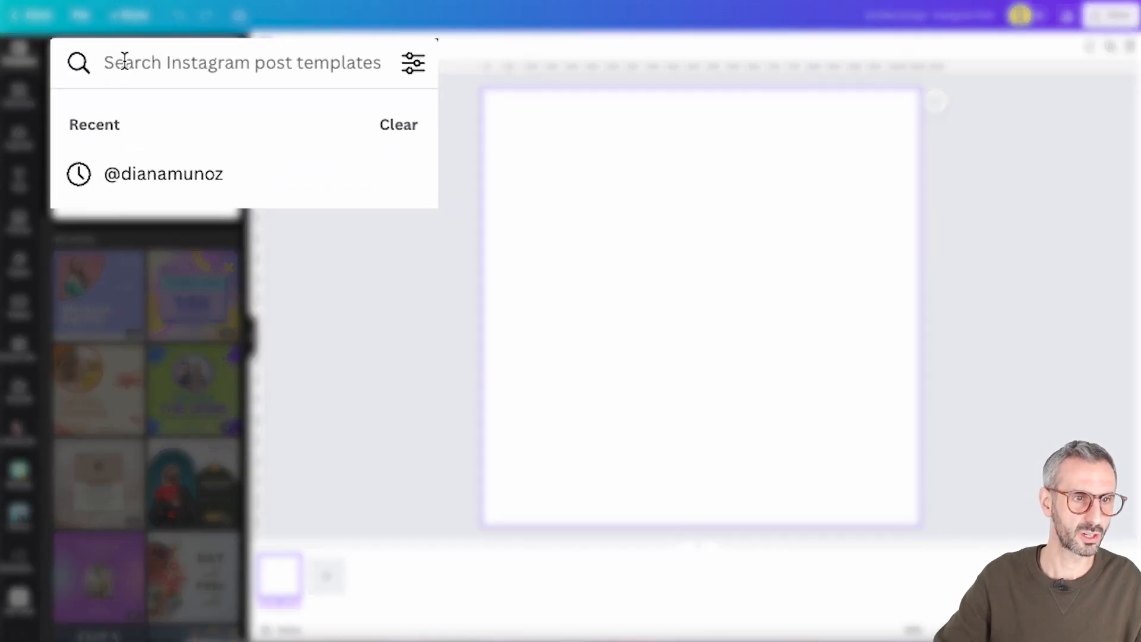
text(@di)
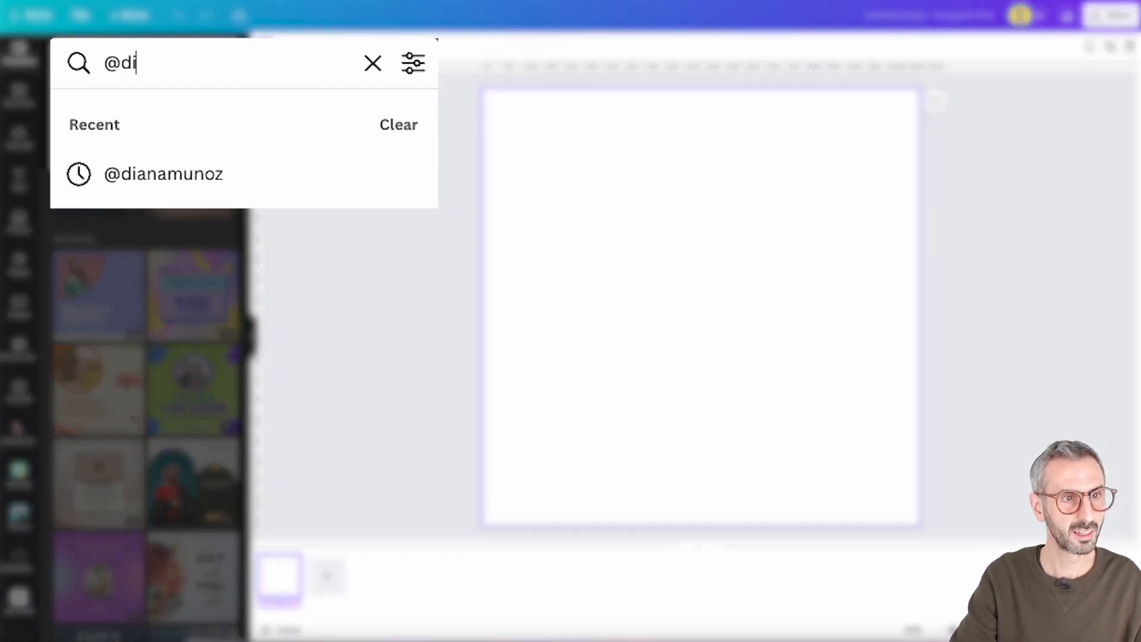
text(anamunoz)
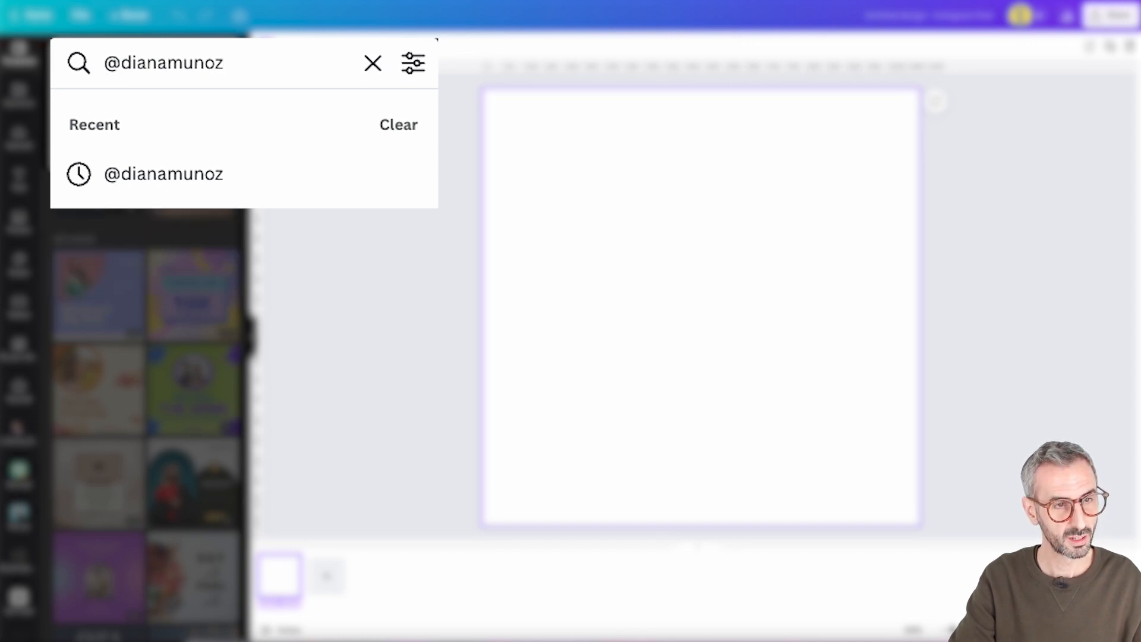
key(Return)
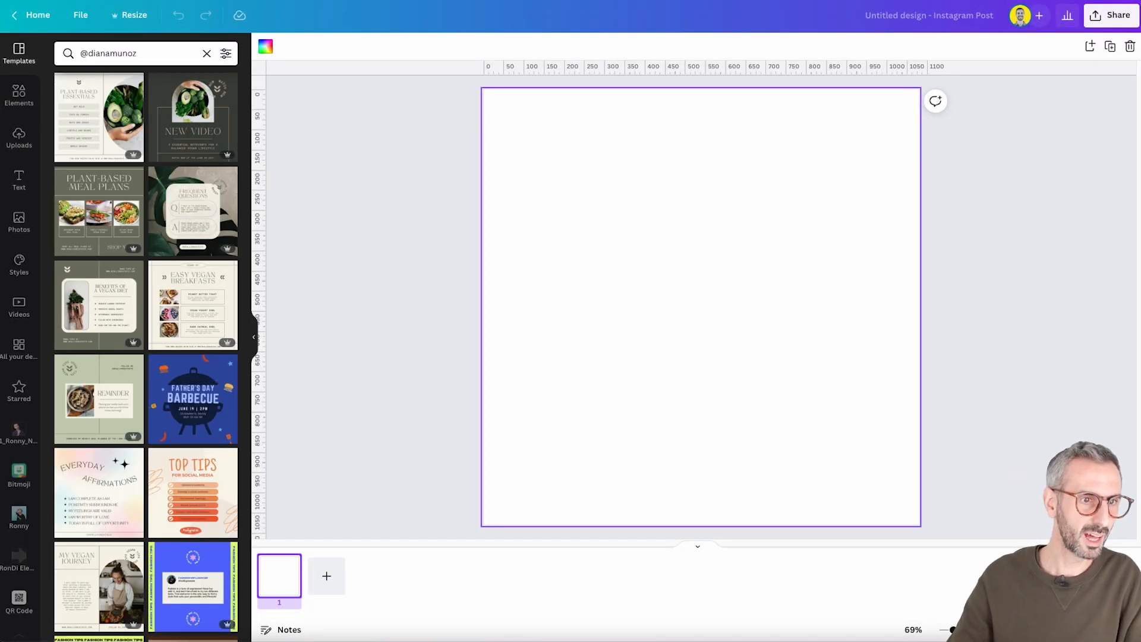
Browse the creator's template results and open the details of the purple 30-Day Challenge template
scroll(149, 399, down, 6)
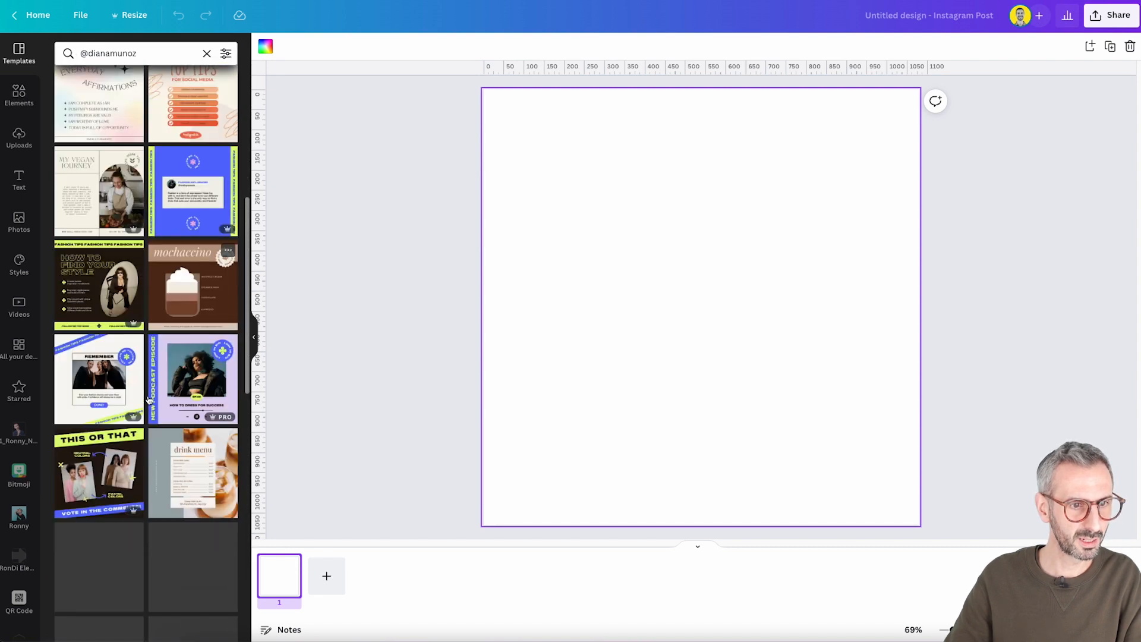
scroll(149, 399, down, 4)
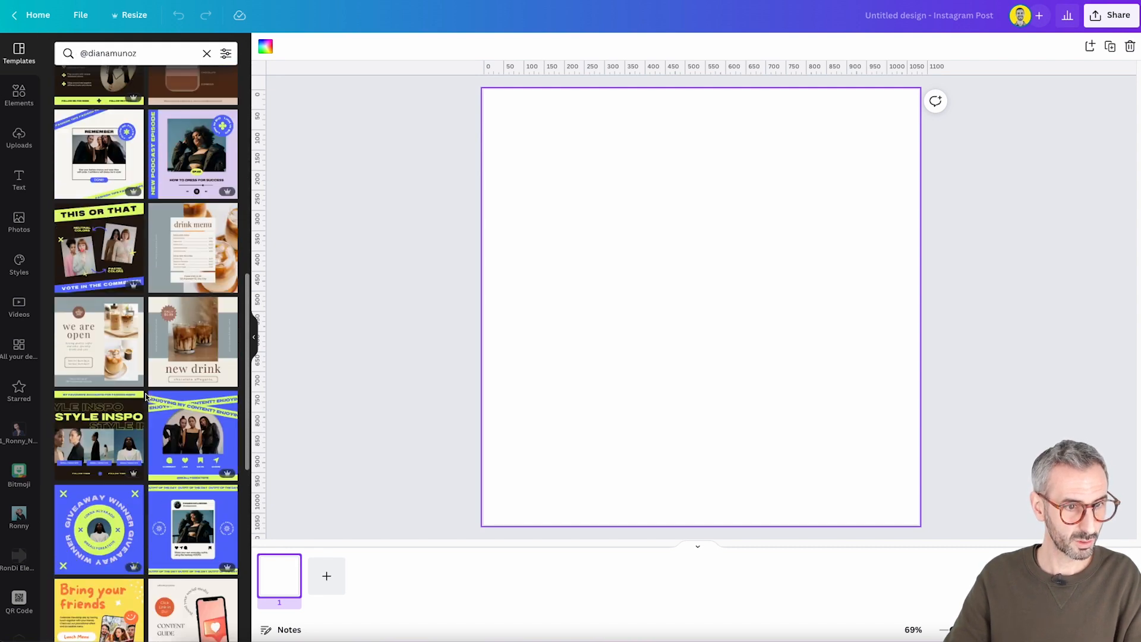
scroll(146, 397, down, 6)
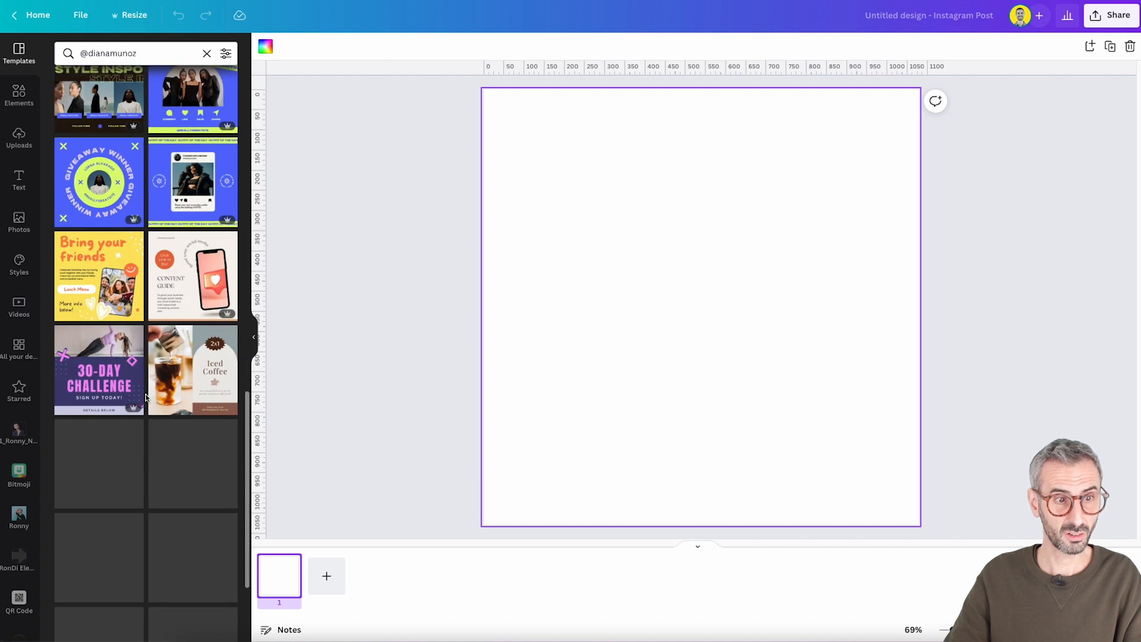
scroll(147, 392, down, 5)
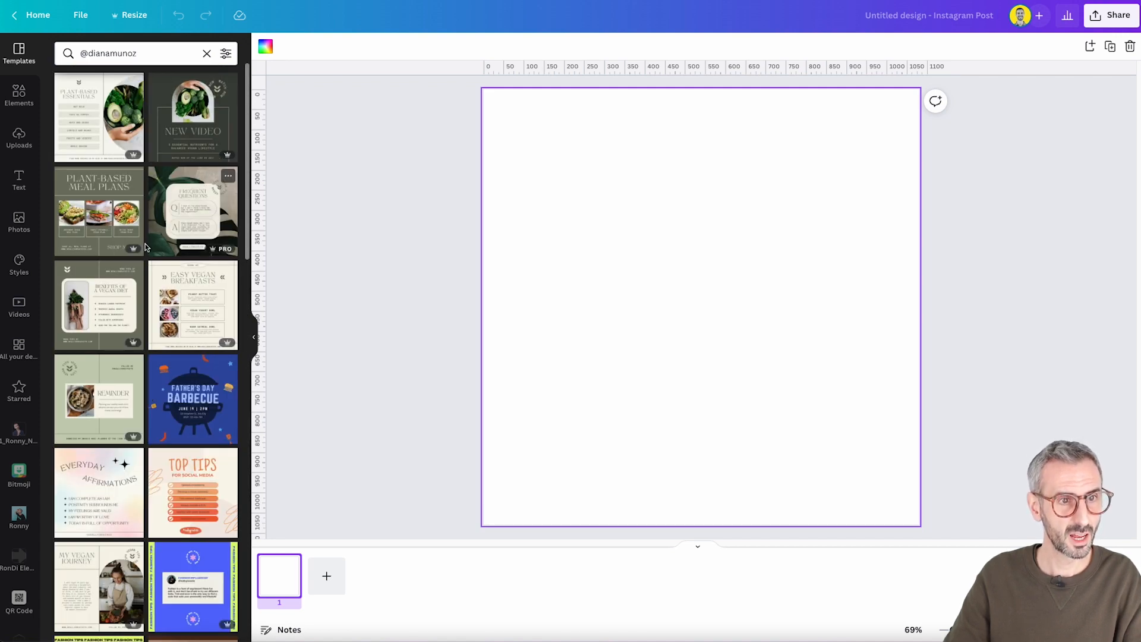
scroll(145, 248, down, 9)
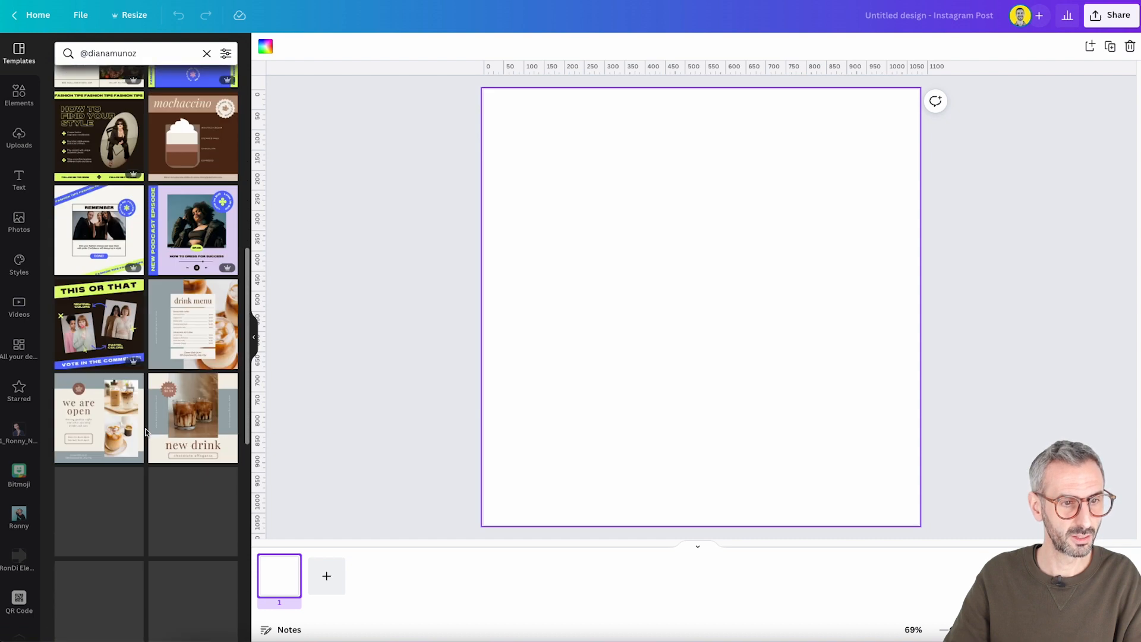
scroll(145, 431, down, 6)
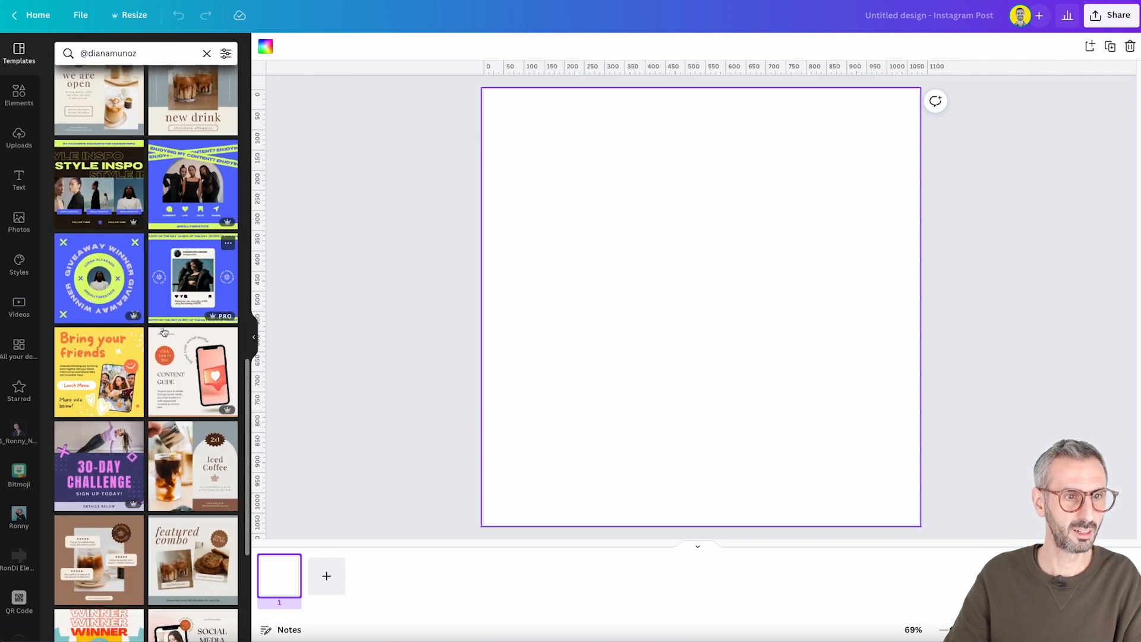
scroll(149, 375, down, 1)
scroll(117, 446, down, 1)
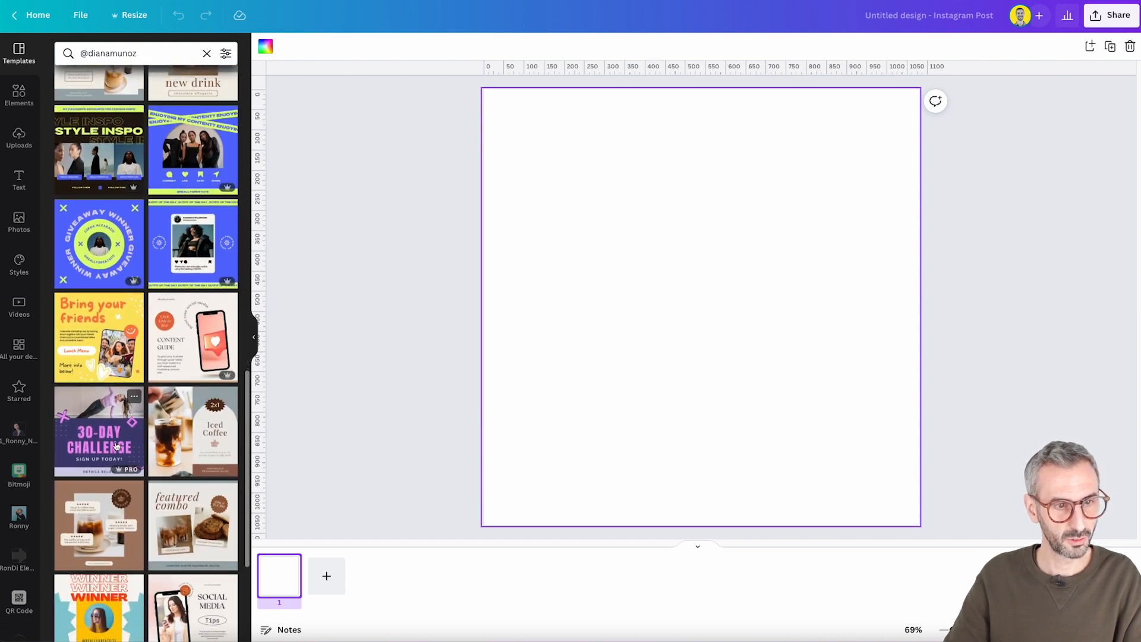
click(134, 398)
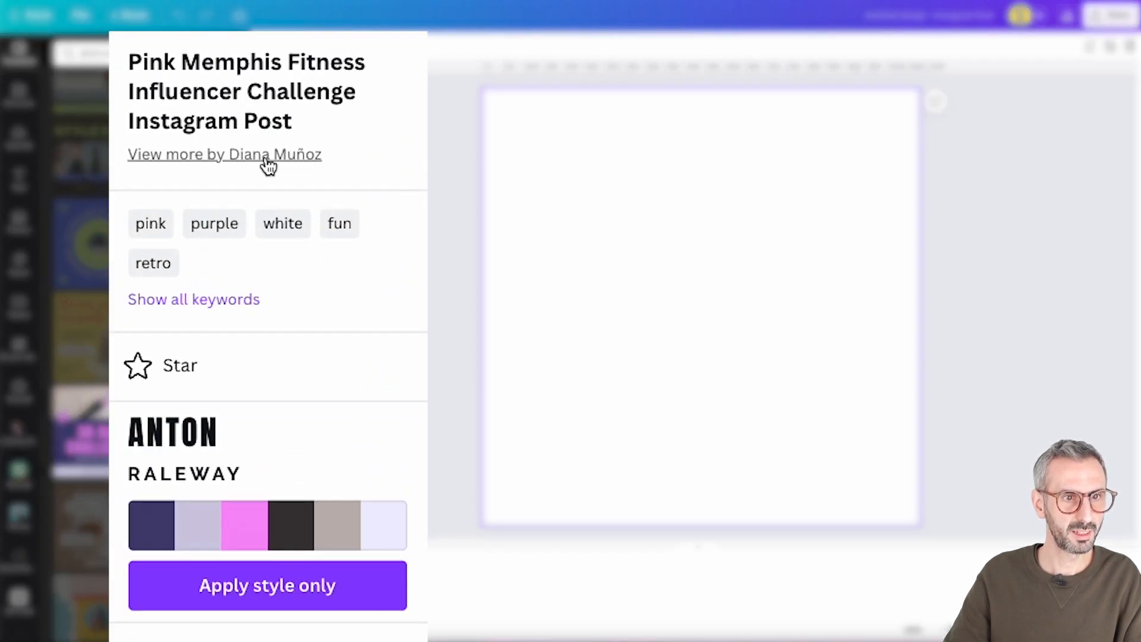
View more templates by the creator of the purple 30-Day Challenge post and browse through them
click(302, 158)
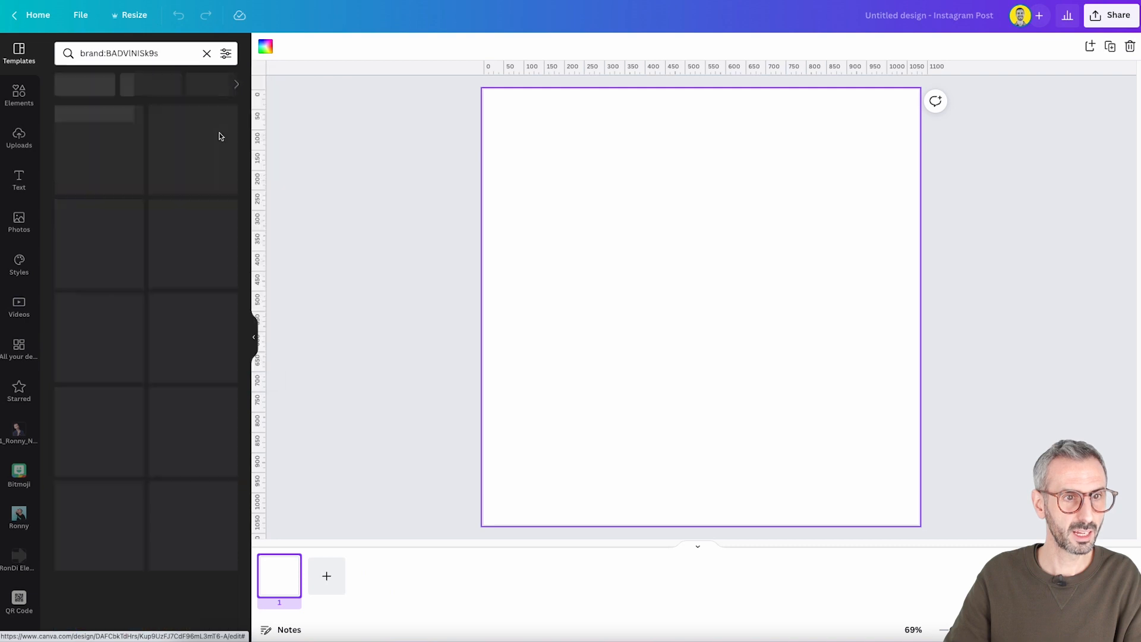
scroll(170, 321, down, 10)
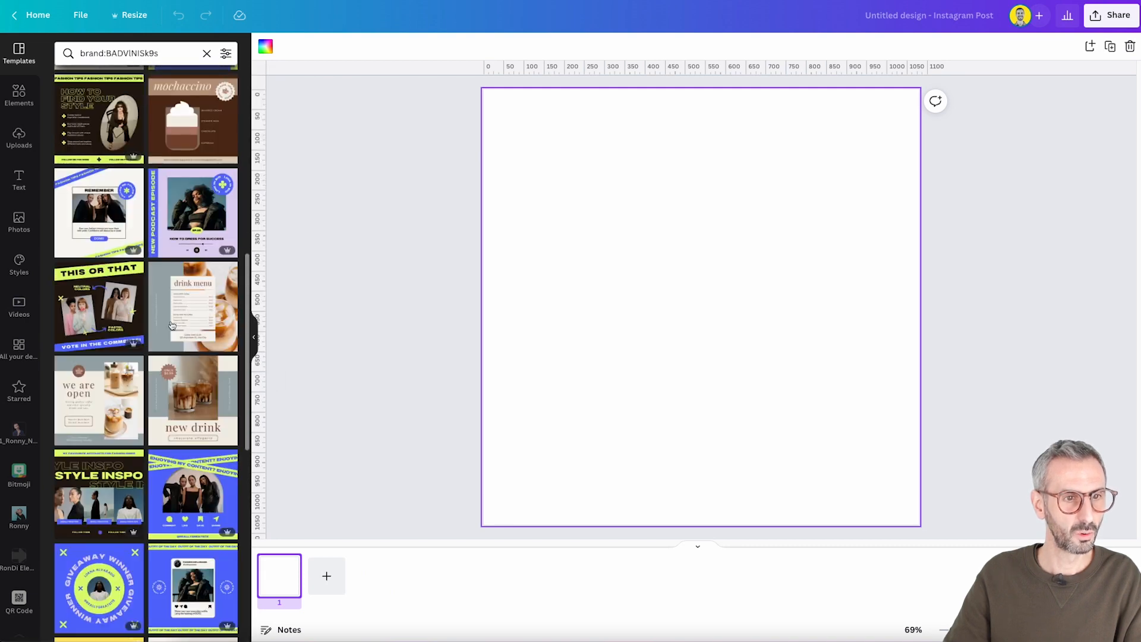
scroll(170, 321, down, 2)
scroll(171, 325, down, 15)
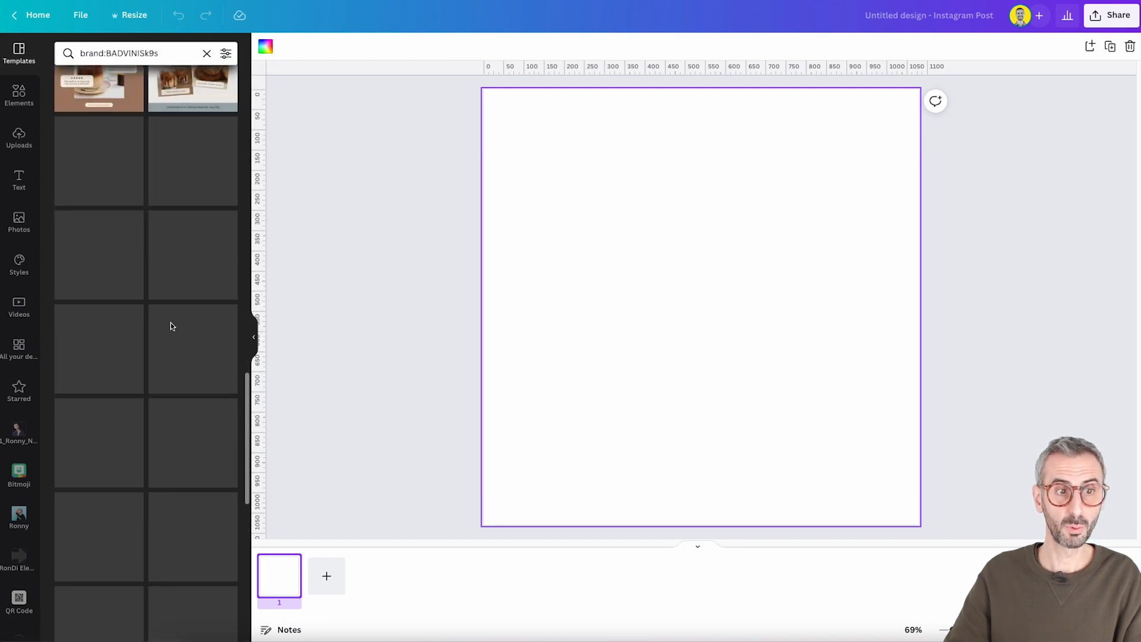
scroll(133, 152, up, 15)
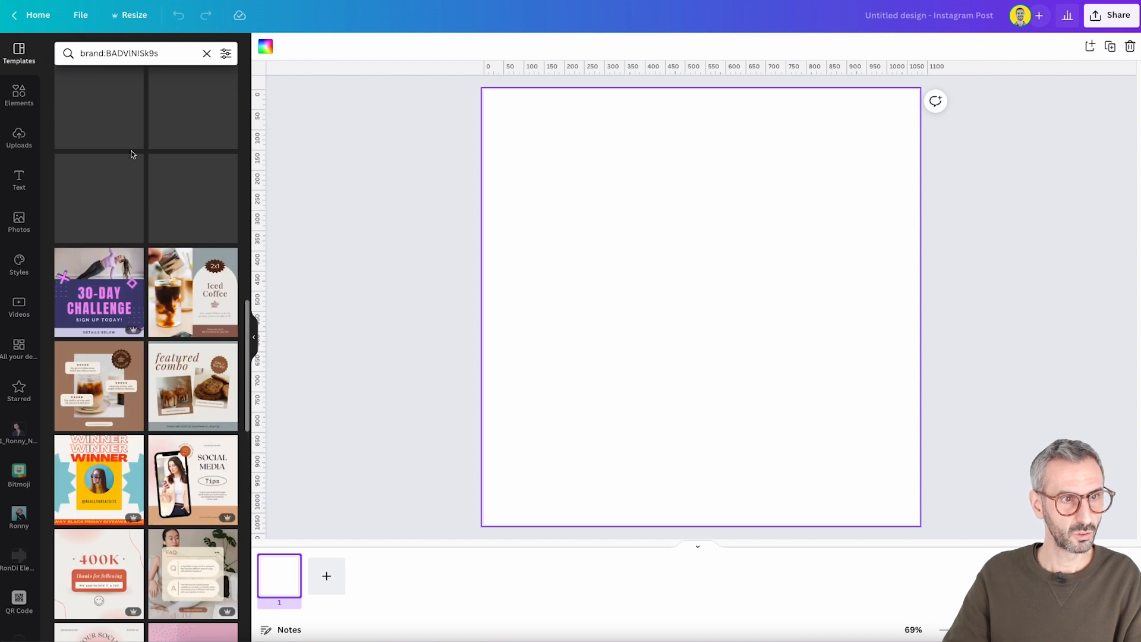
click(206, 54)
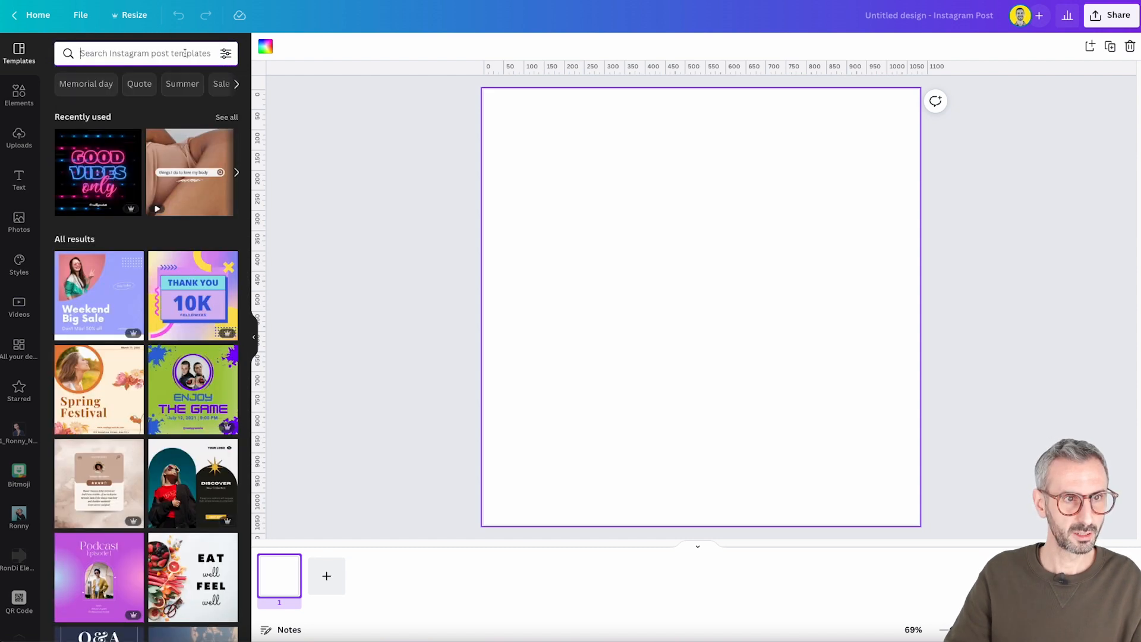
text(@)
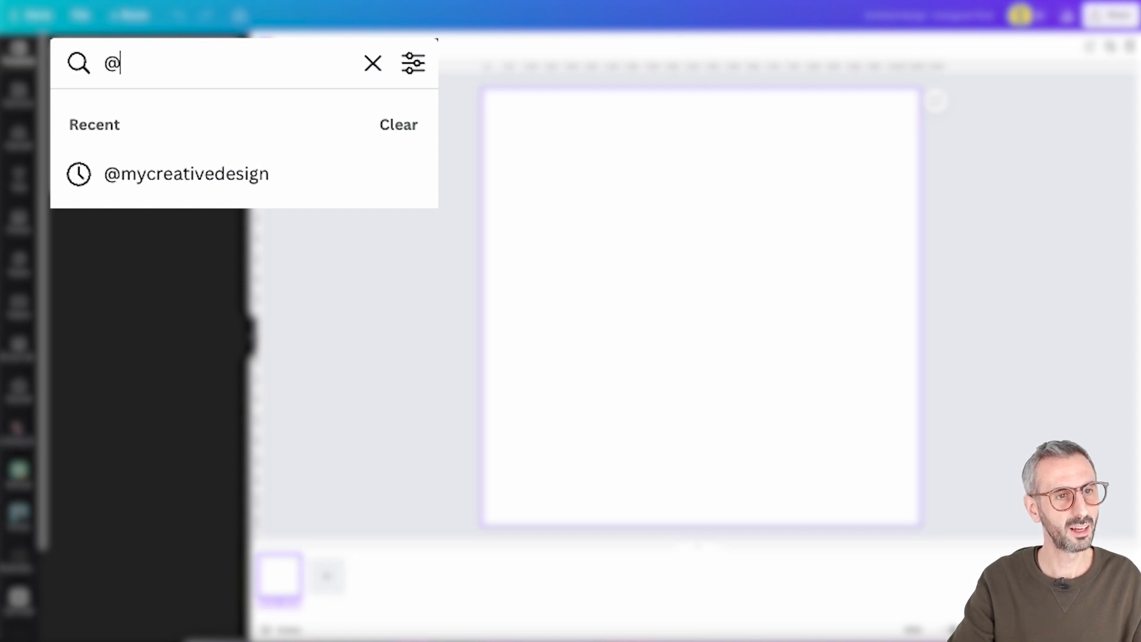
text(onuoha)
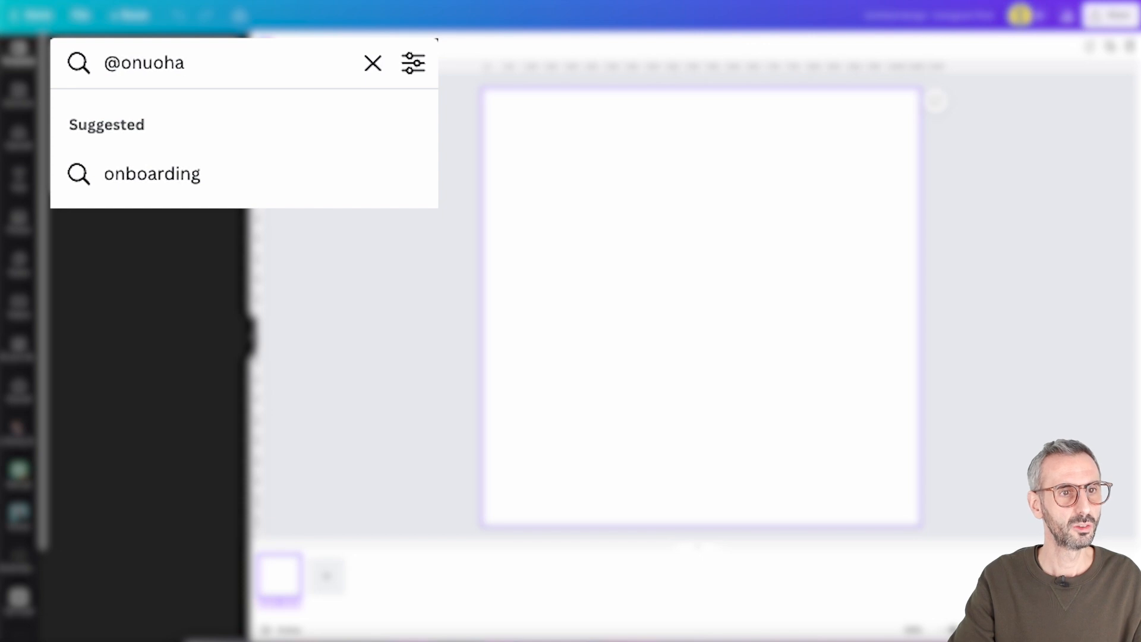
text(i)
key(Return)
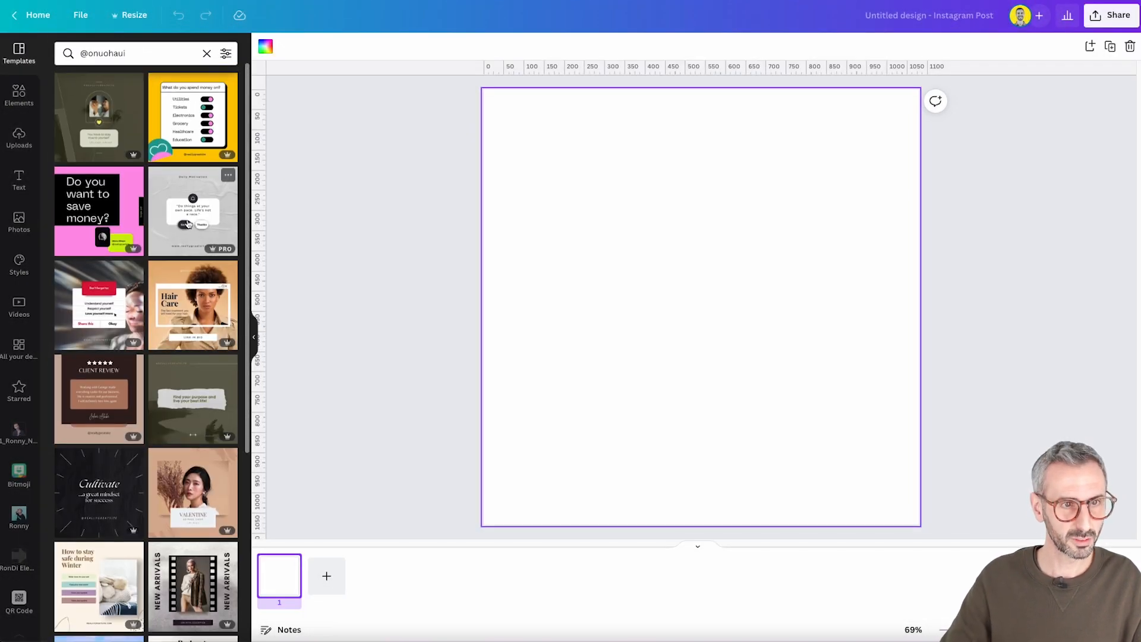
click(229, 176)
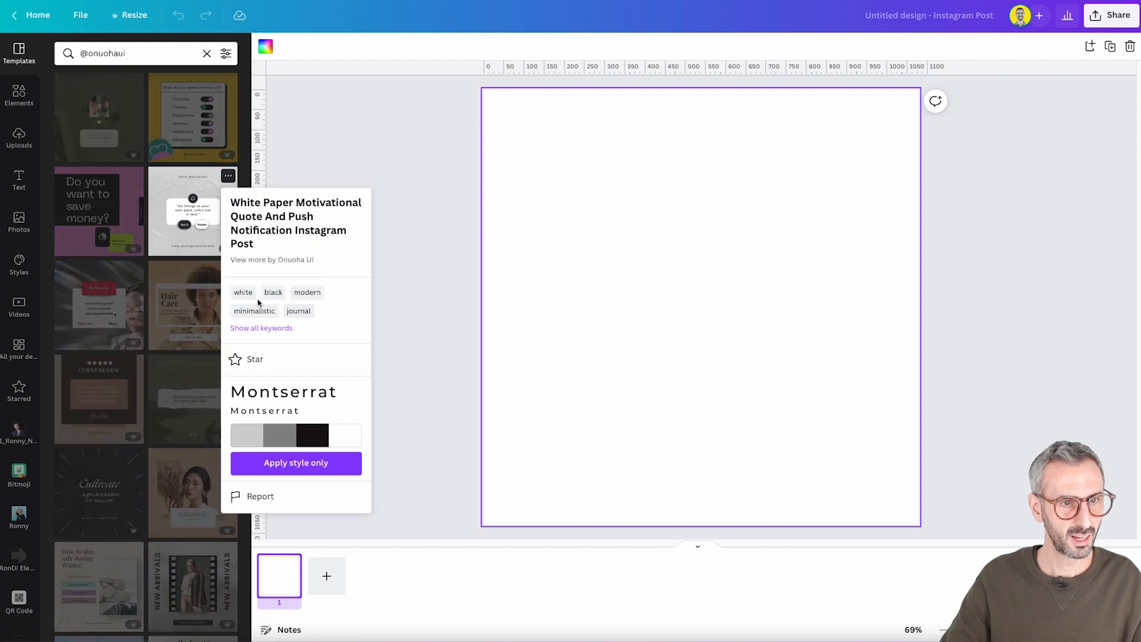
click(310, 262)
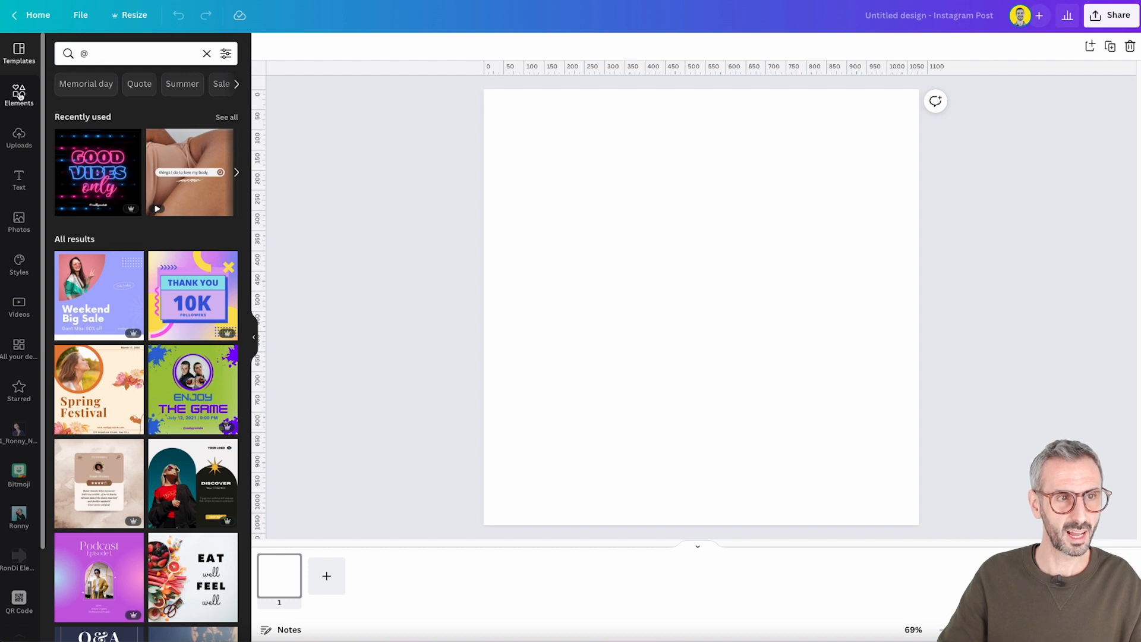
Search the elements with the recently used creator @ handle and browse the creator's graphics
click(19, 94)
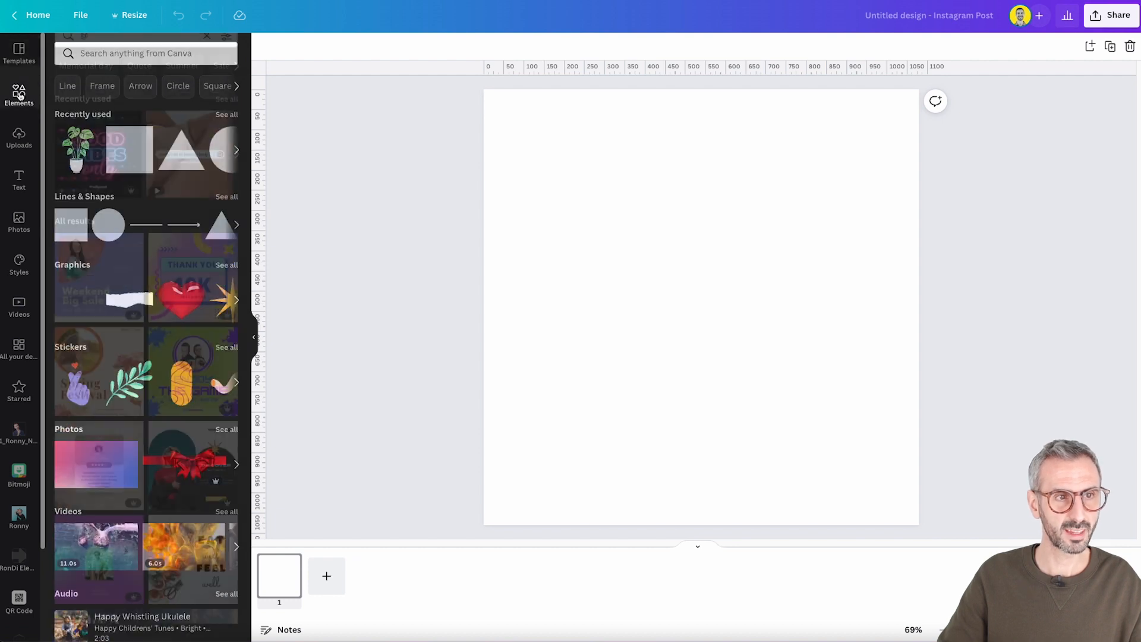
click(118, 52)
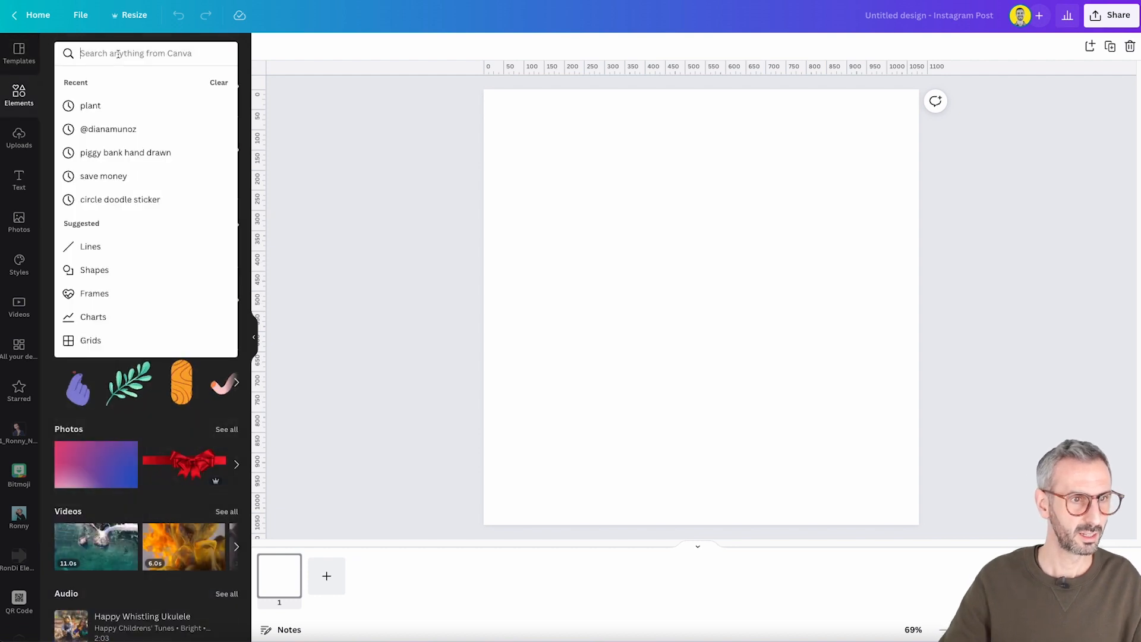
click(100, 130)
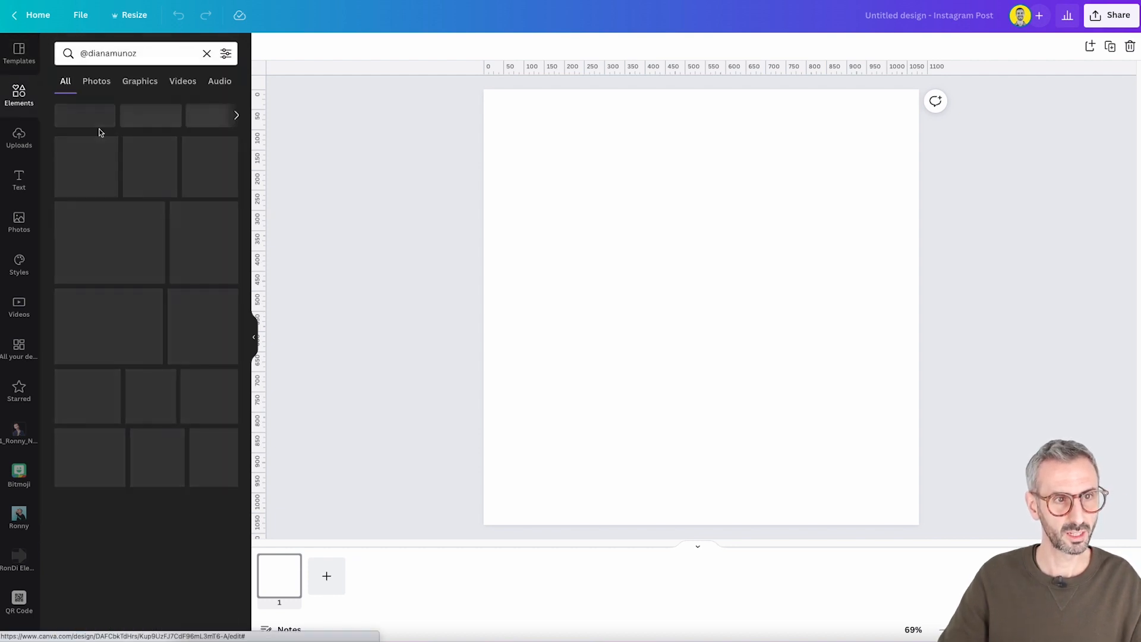
scroll(178, 319, down, 1)
scroll(178, 319, down, 7)
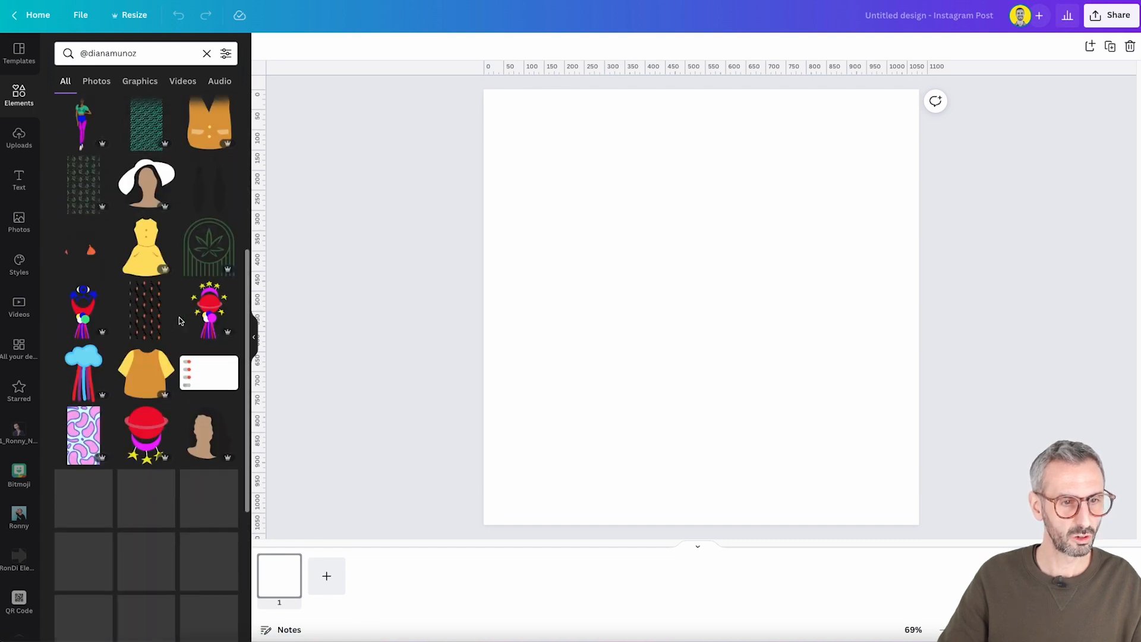
scroll(180, 320, down, 4)
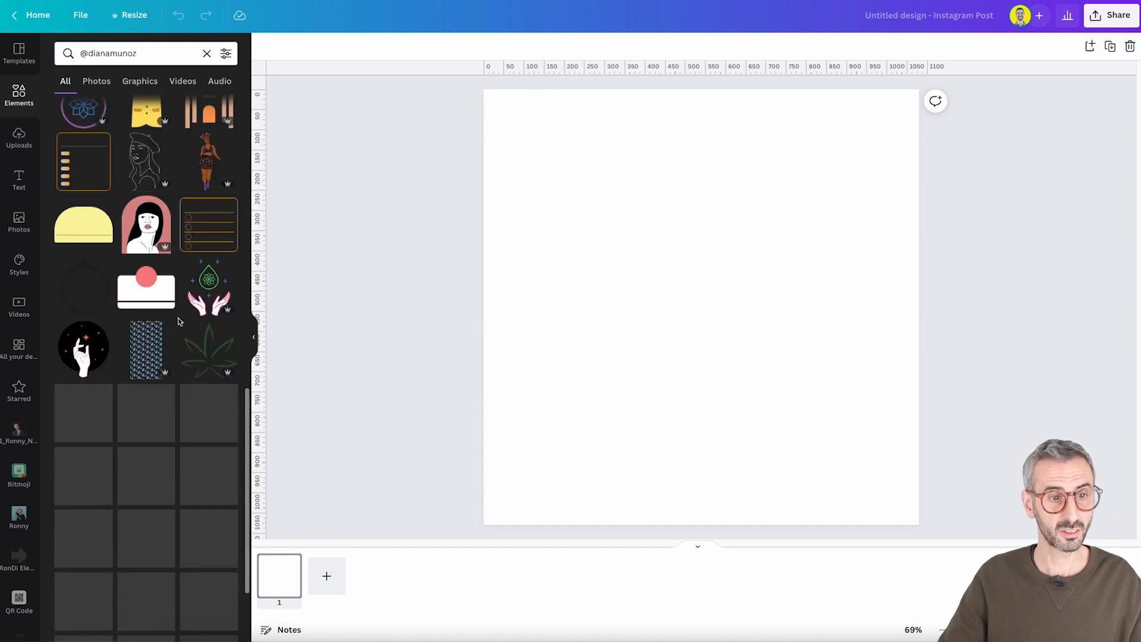
scroll(178, 321, down, 2)
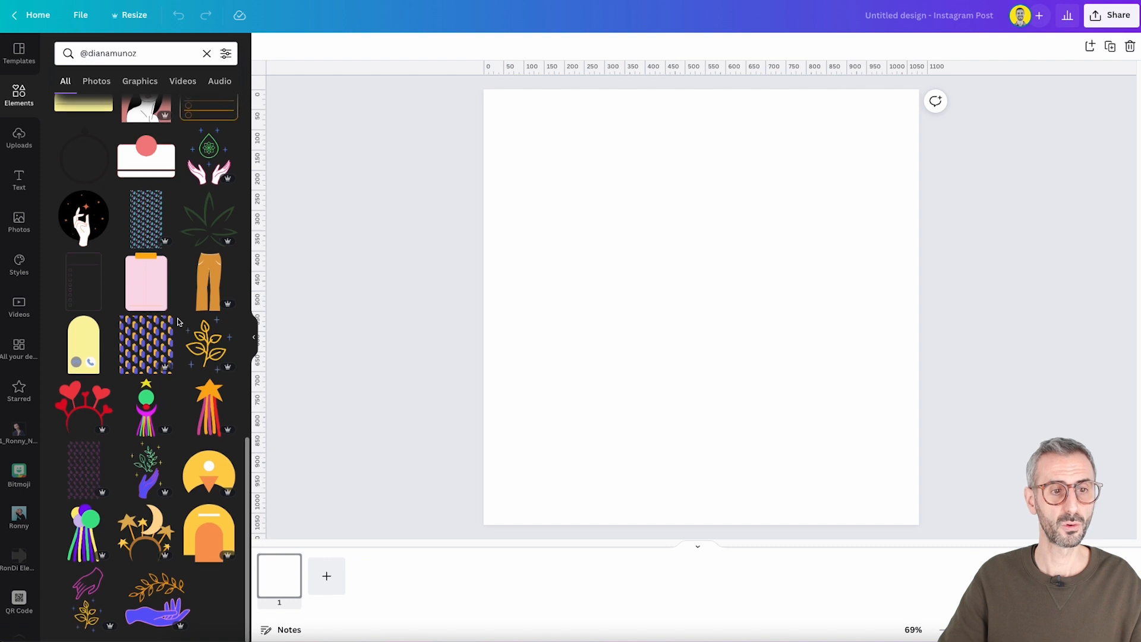
scroll(163, 350, up, 10)
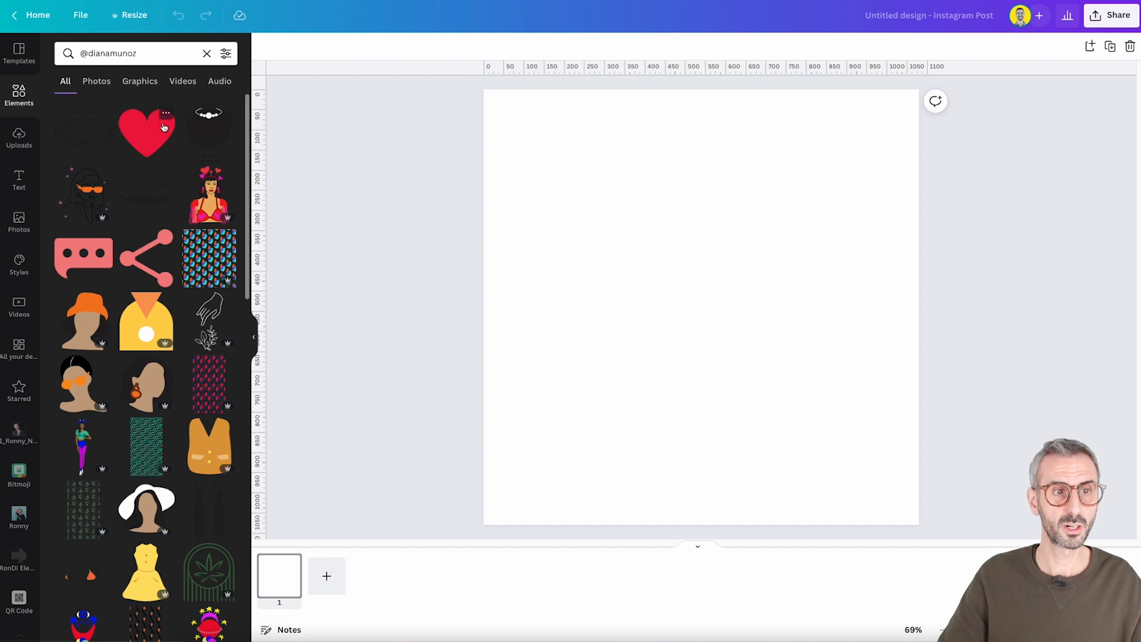
Add the creator's red heart graphic to the blank page and browse more elements by its creator from the graphic's info
click(136, 130)
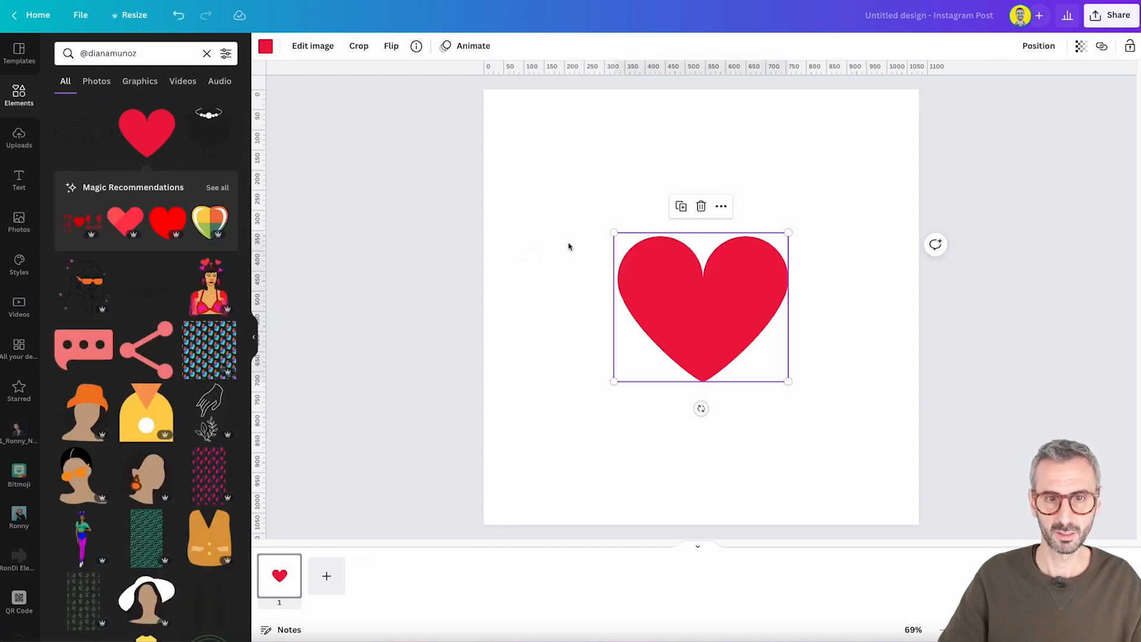
click(415, 46)
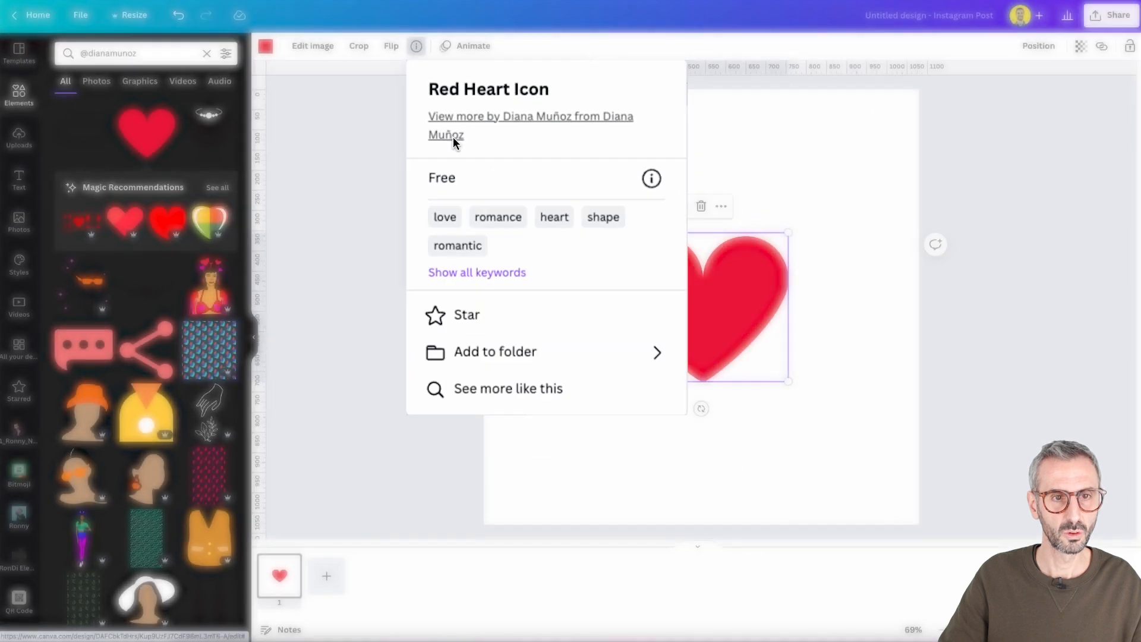
click(453, 136)
scroll(166, 377, down, 3)
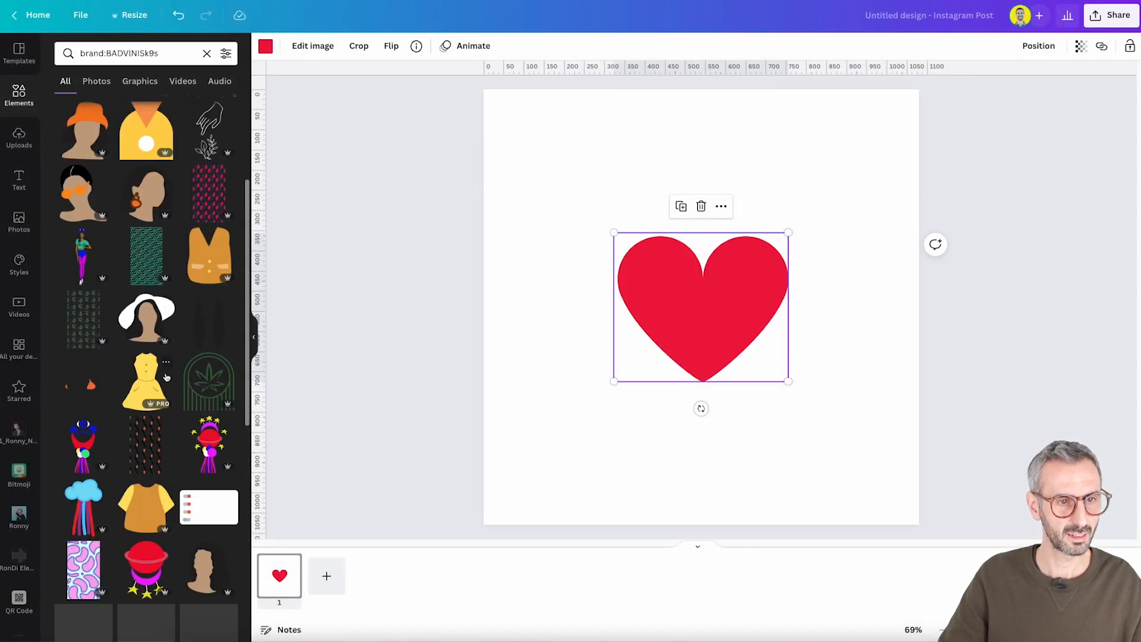
scroll(166, 379, down, 10)
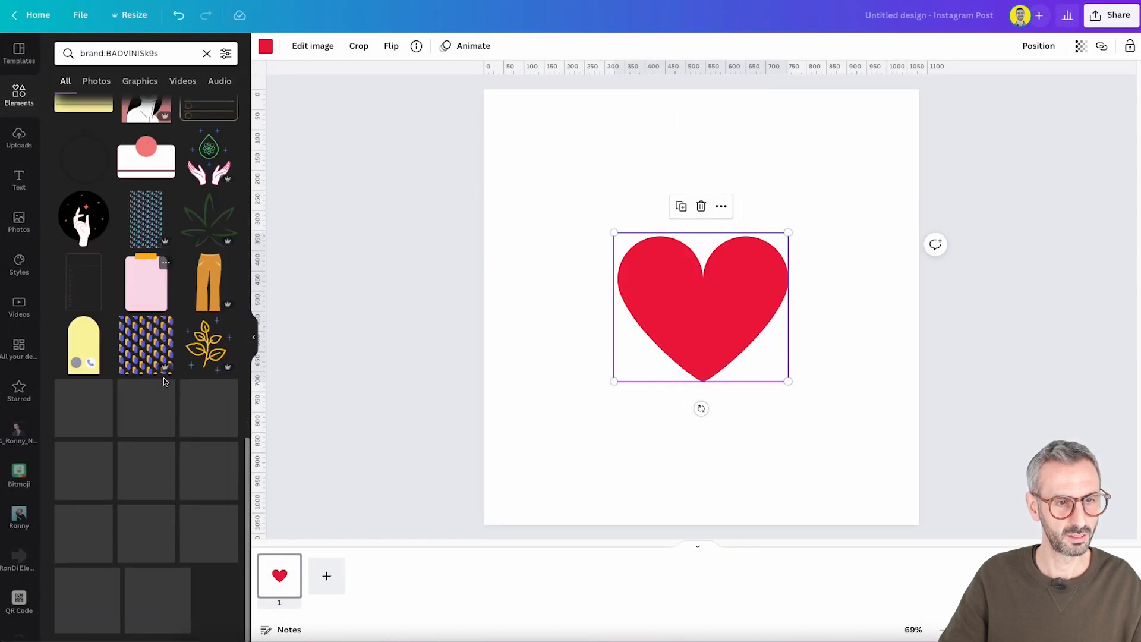
scroll(165, 385, up, 6)
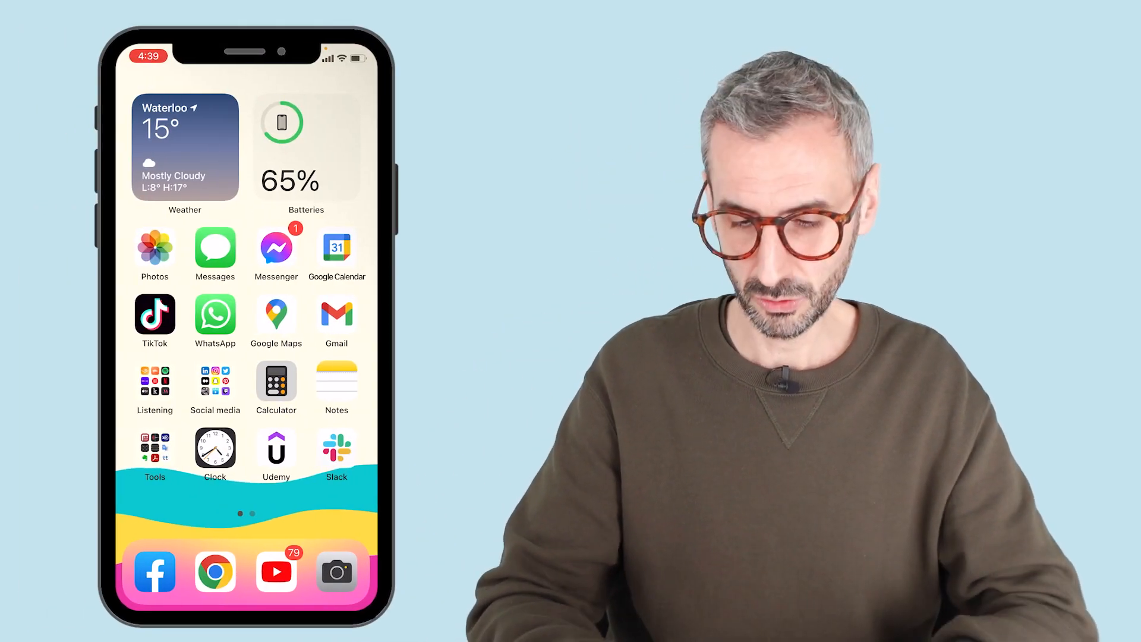
Switch to the Canva mobile app on the phone and open the Your account page in the account settings
click(337, 447)
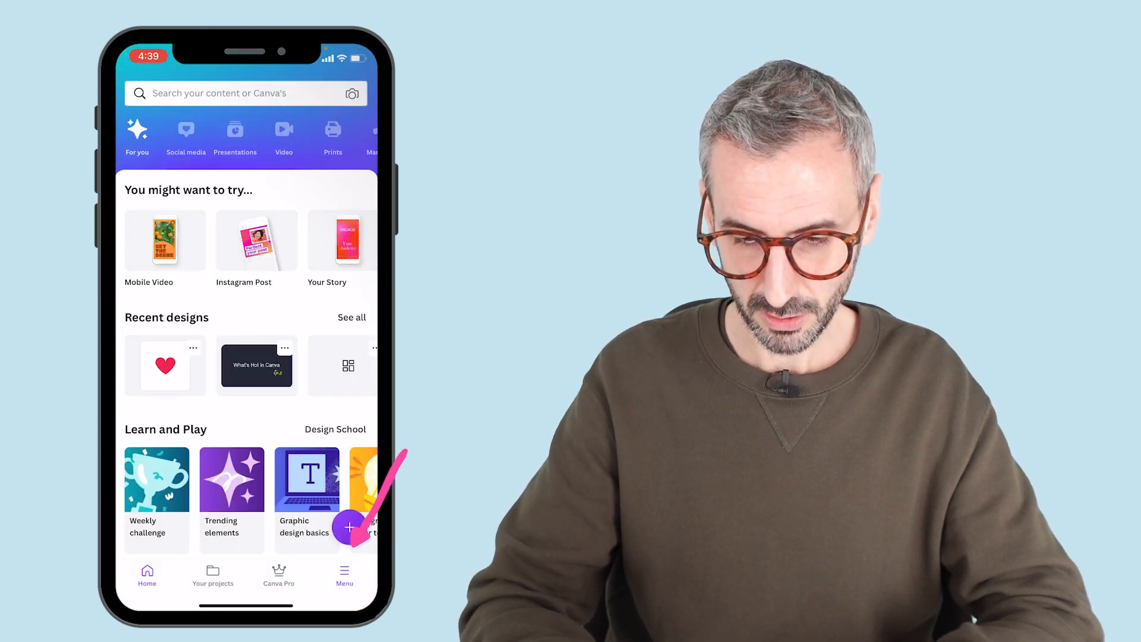
click(345, 575)
click(246, 137)
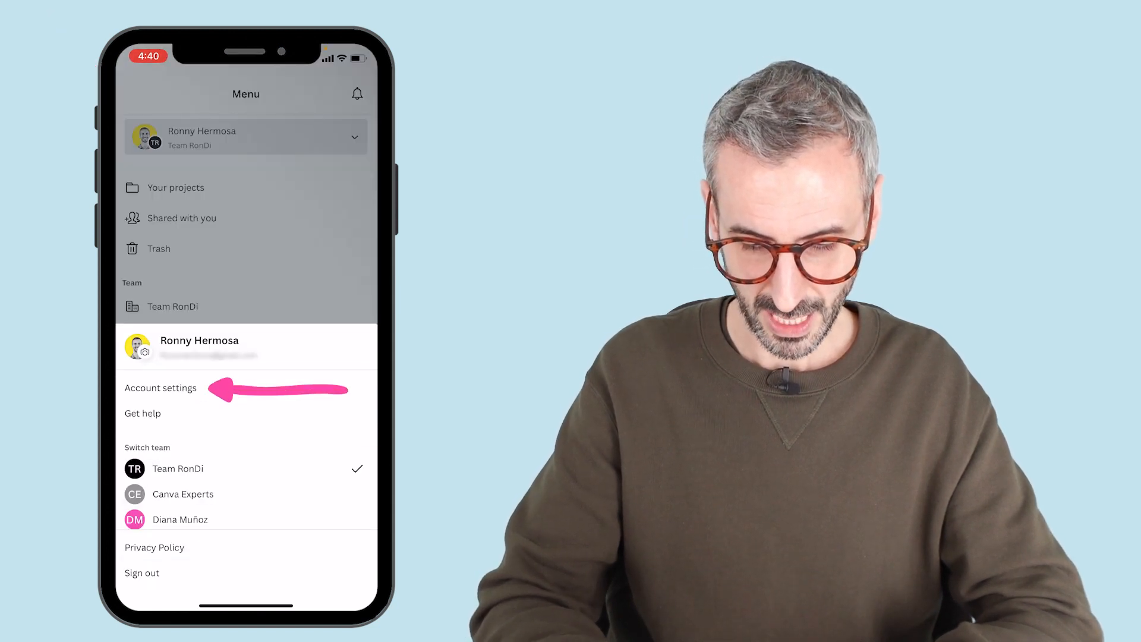
click(161, 387)
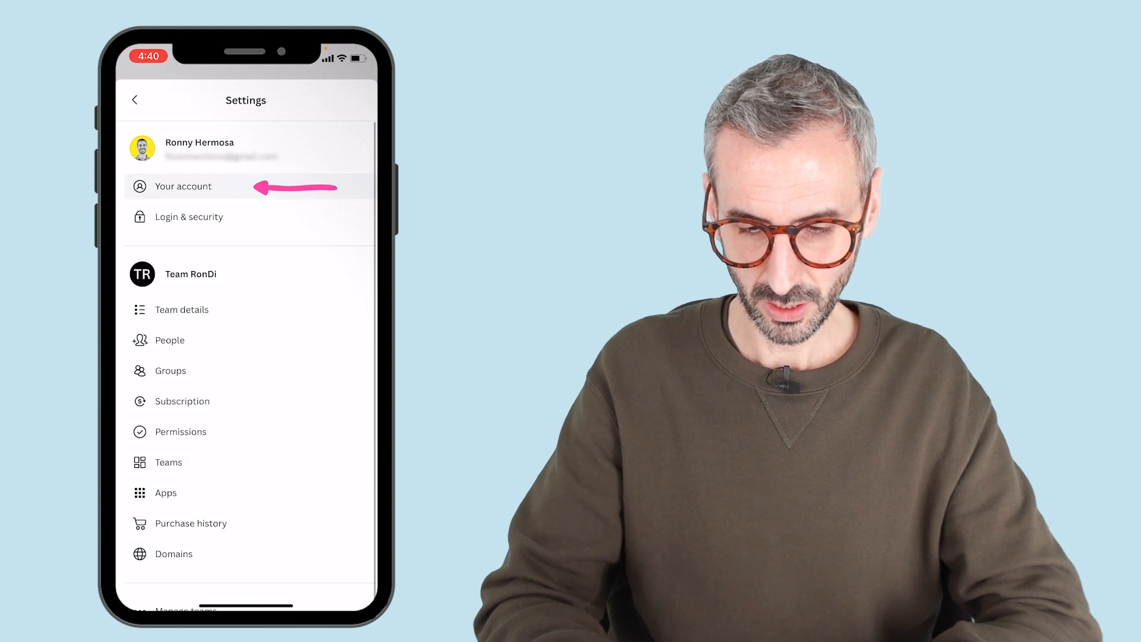
click(183, 186)
Set the Canva theme to Dark and return to the app's home screen
scroll(246, 357, down, 10)
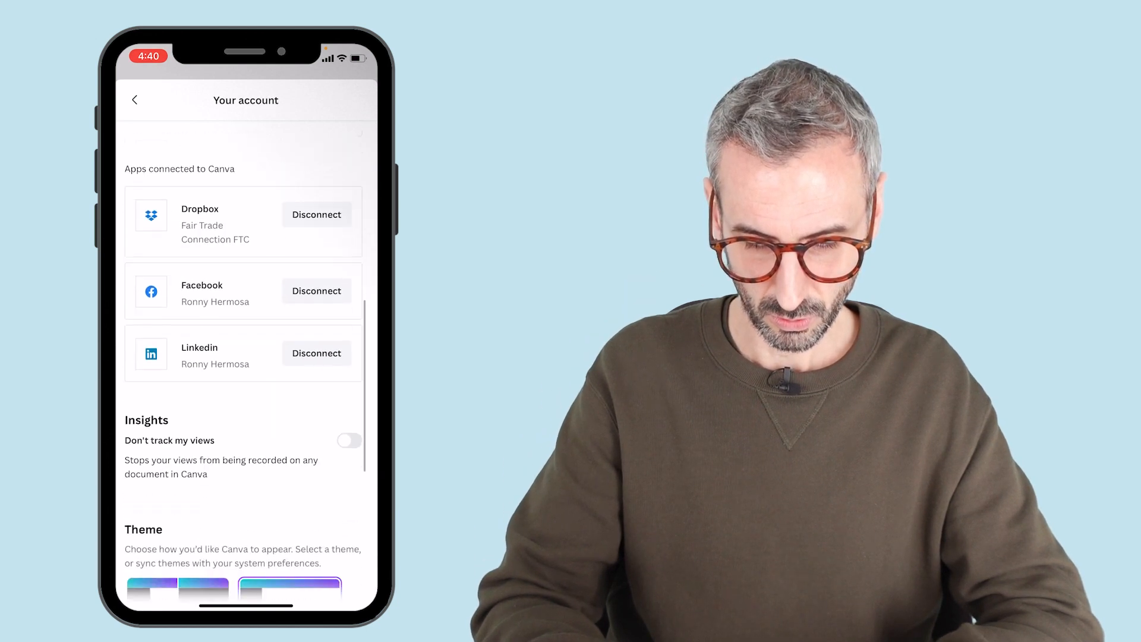
scroll(244, 369, down, 5)
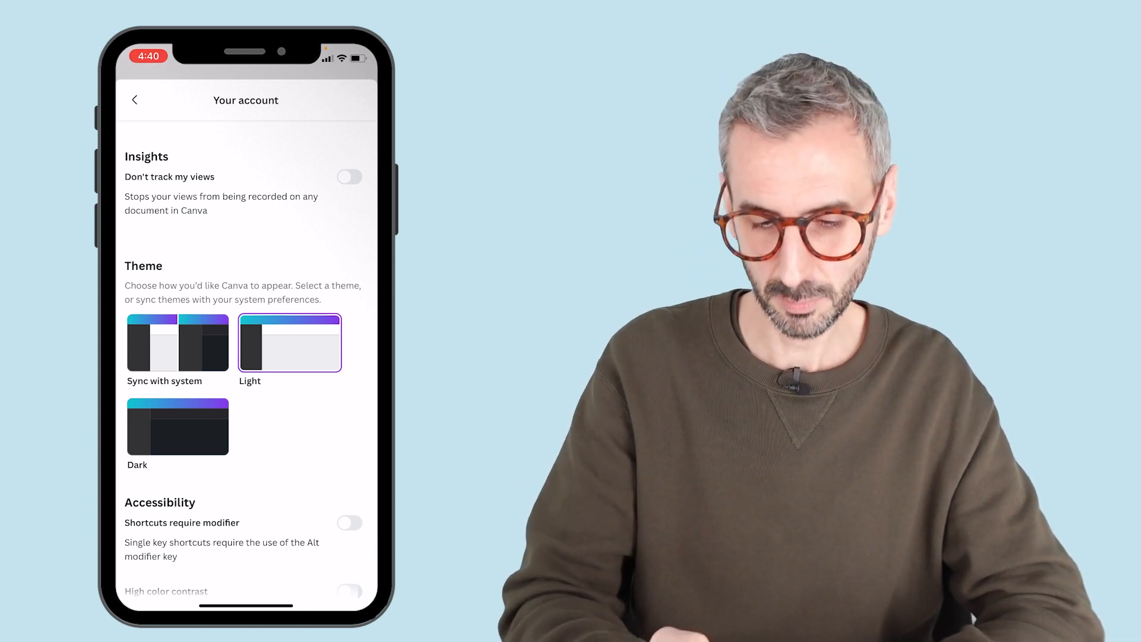
click(177, 426)
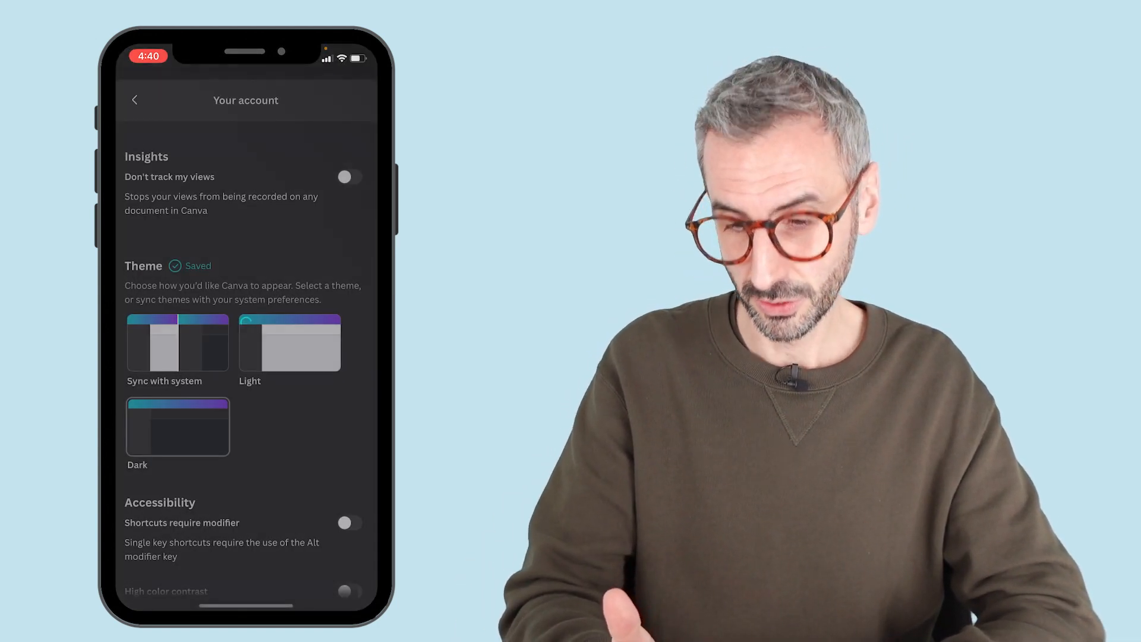
click(134, 99)
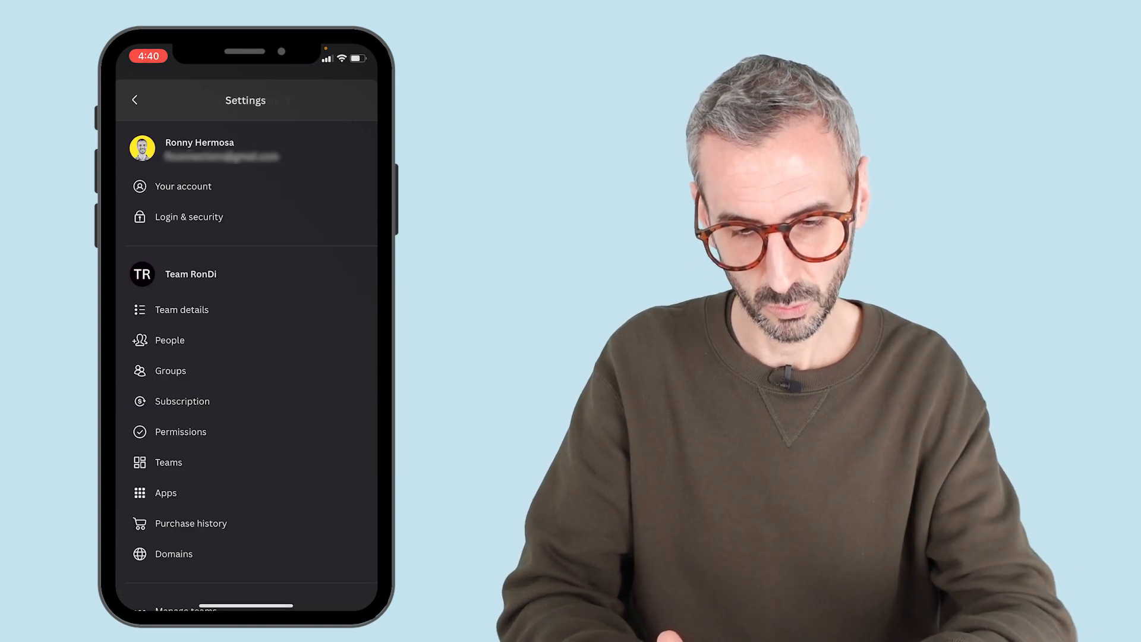
click(135, 100)
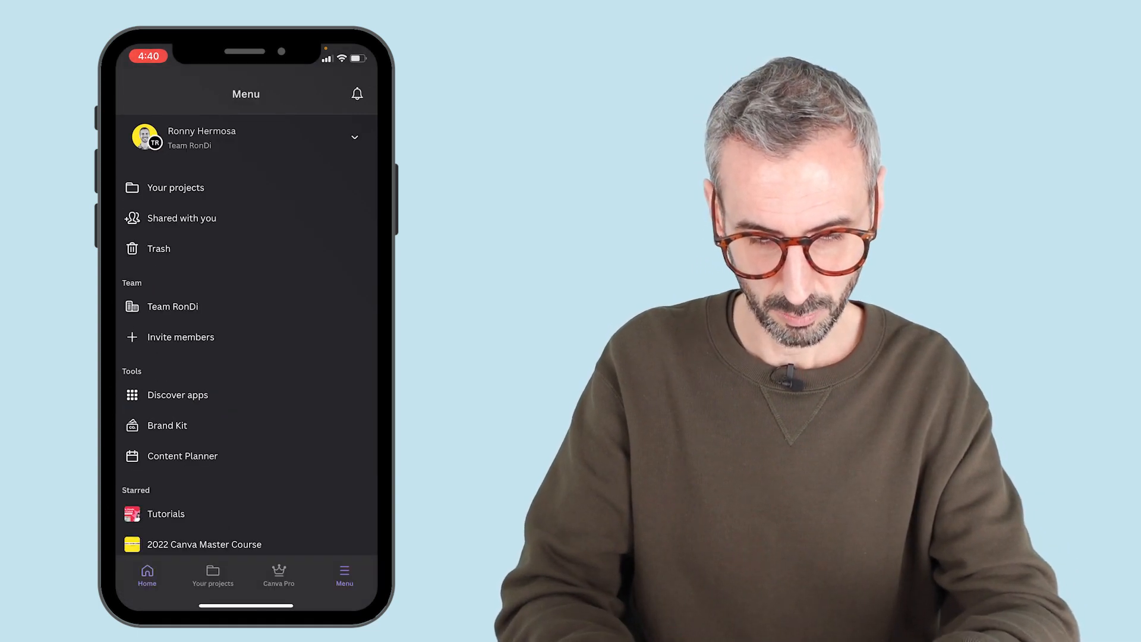
click(147, 575)
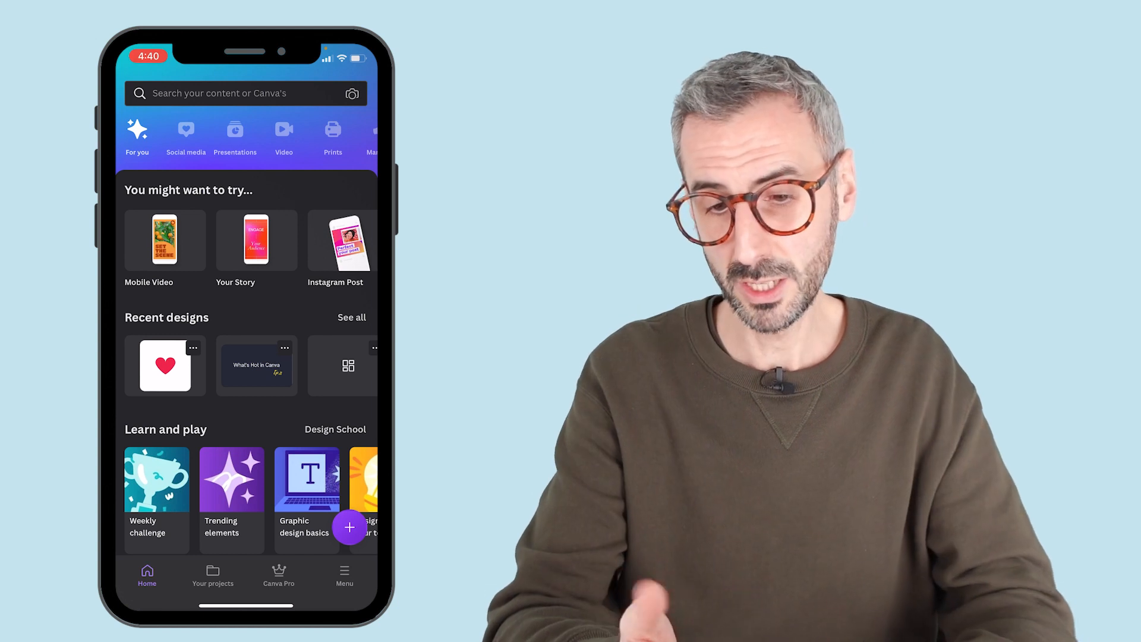